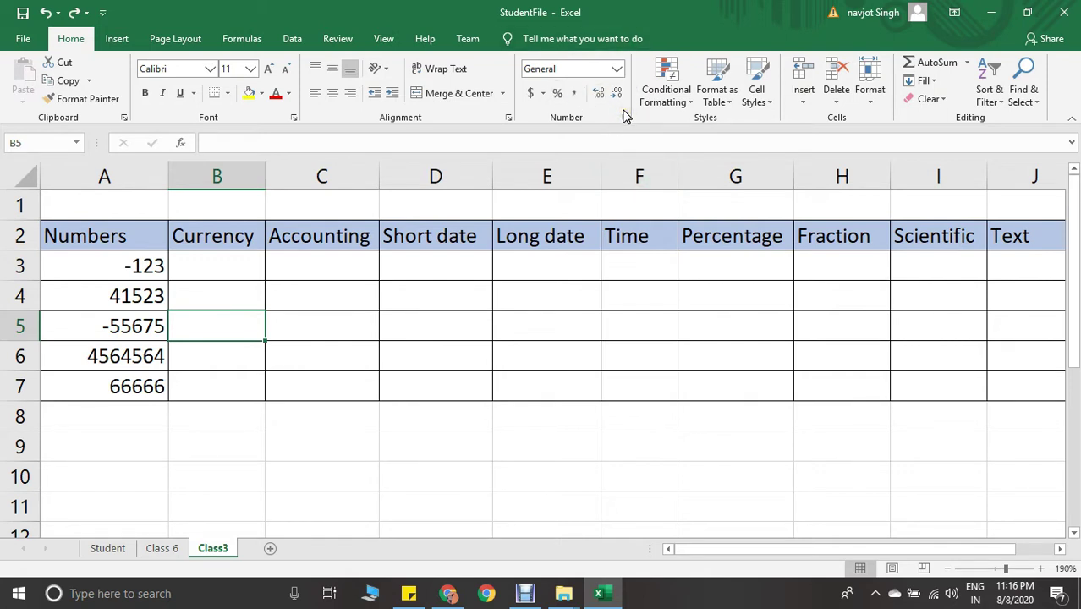
Look through the number format list, then select cell A4 (41523)
left_click(617, 68)
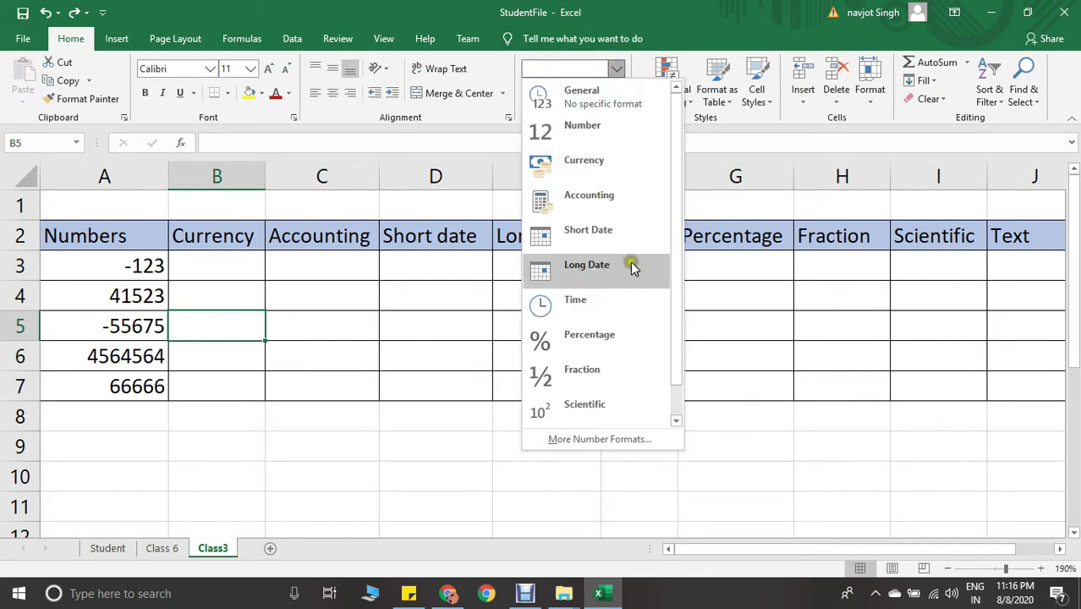
left_click(461, 344)
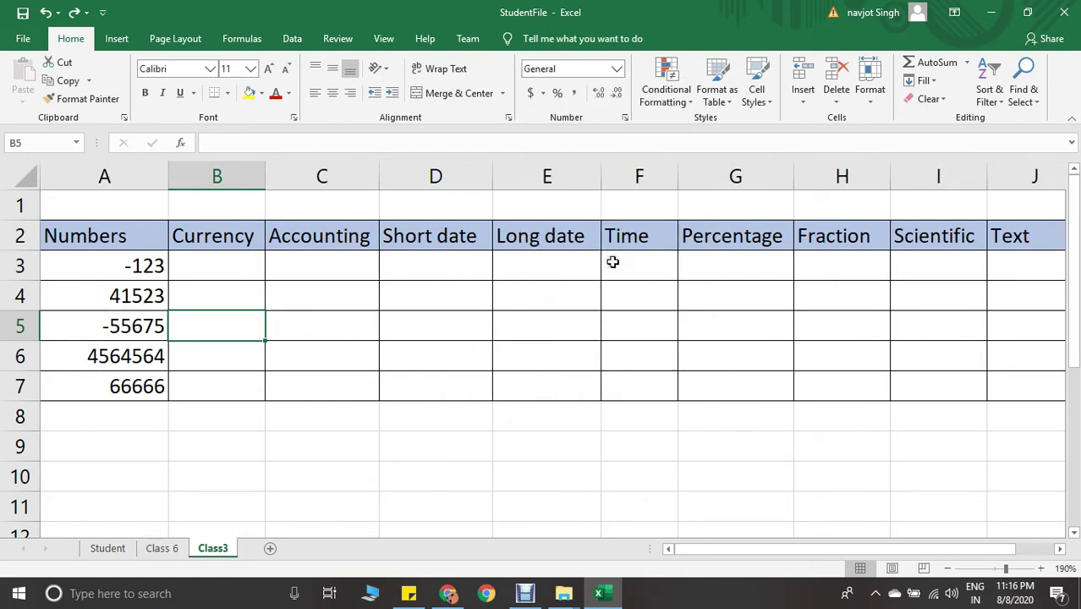
mouse_move(724, 548)
left_mouse_down()
mouse_move(821, 552)
mouse_move(647, 558)
left_mouse_up()
left_click(135, 269)
left_click(144, 296)
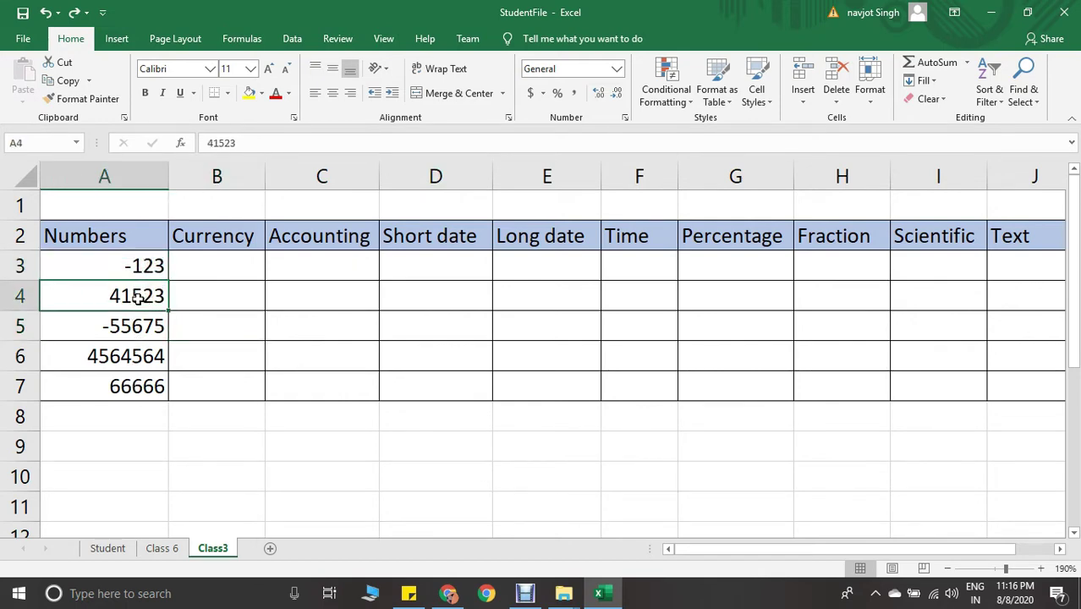
Preview the Accounting and Number formats in Format Cells without applying either
left_click(616, 69)
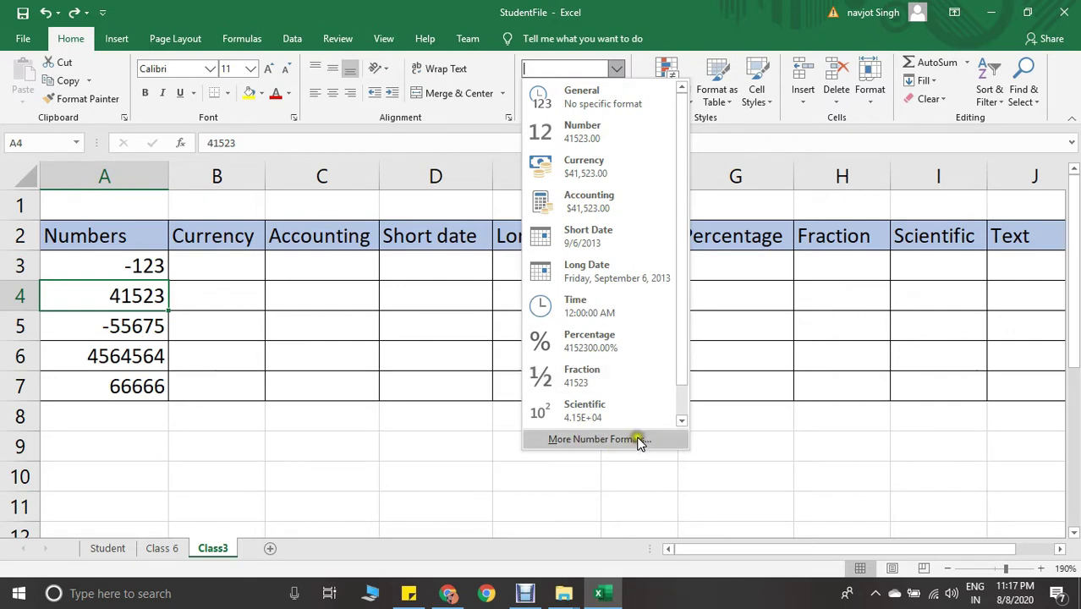
left_click(643, 440)
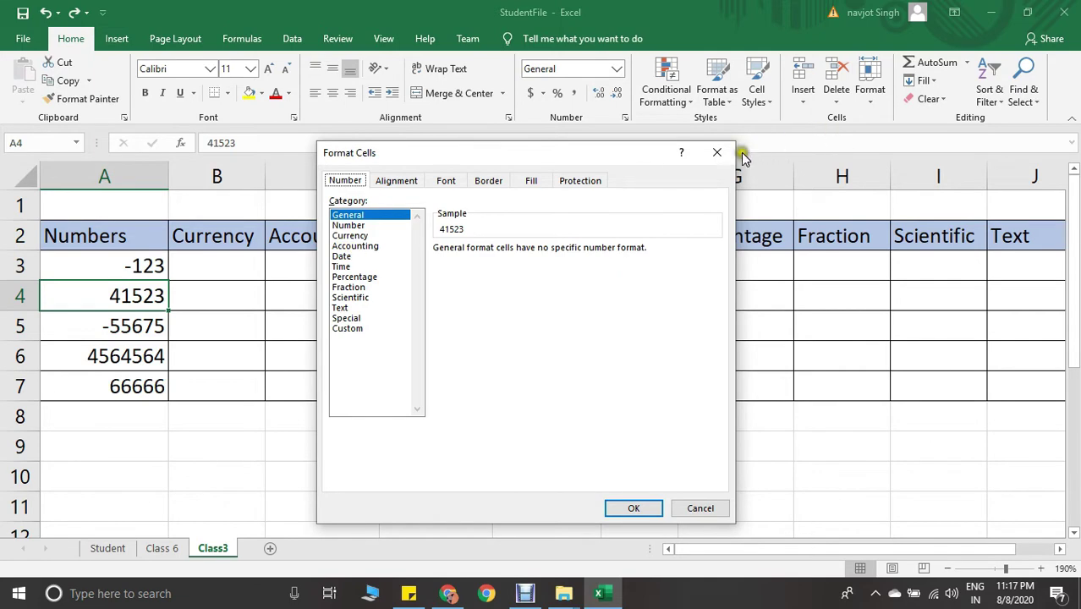
left_click(717, 152)
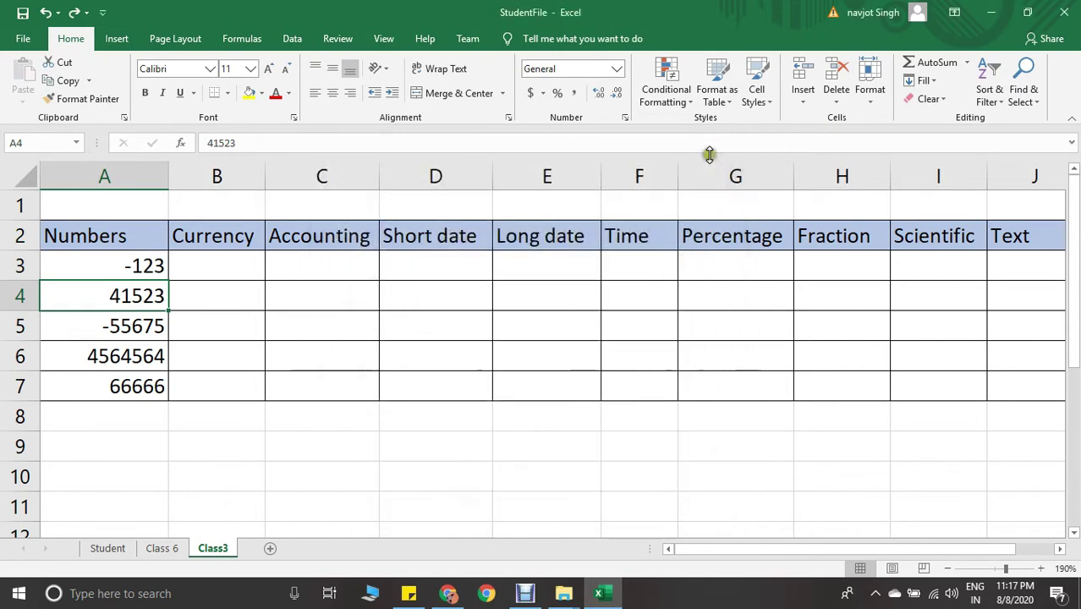
left_click(624, 119)
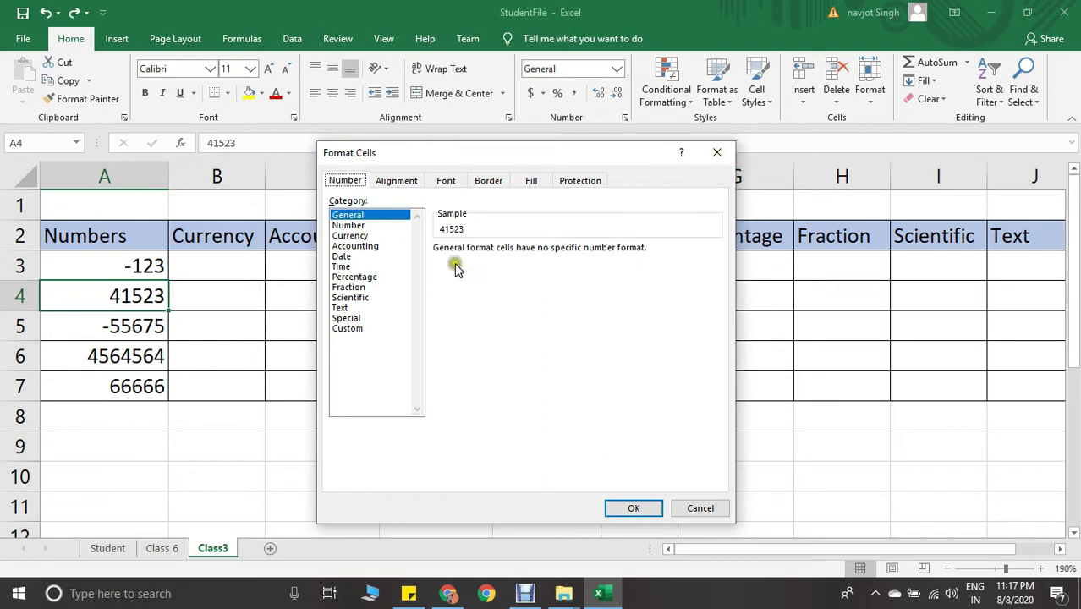
left_click(372, 246)
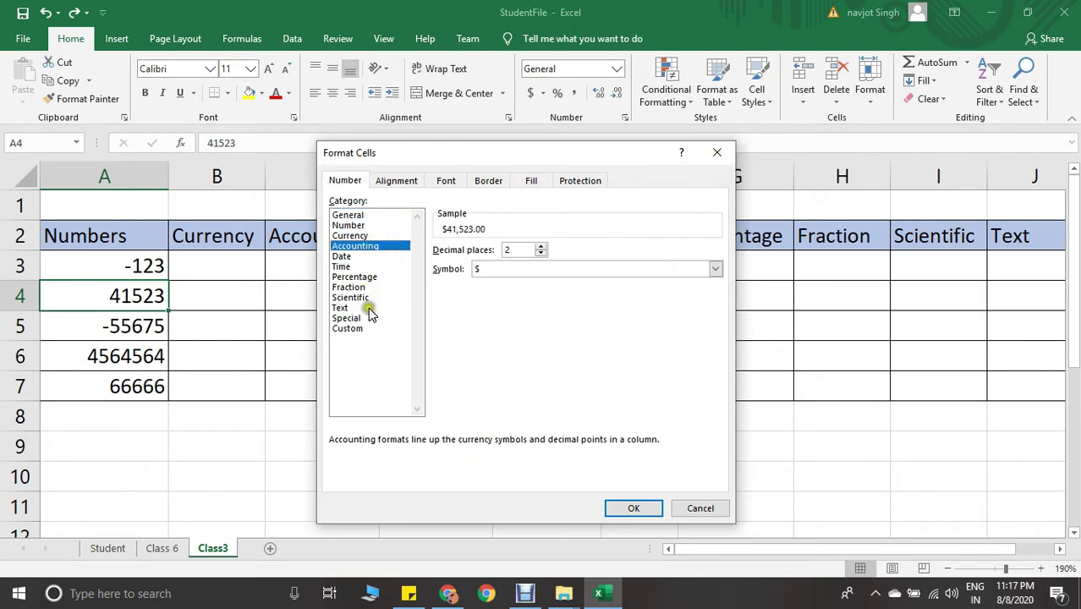
left_click(372, 225)
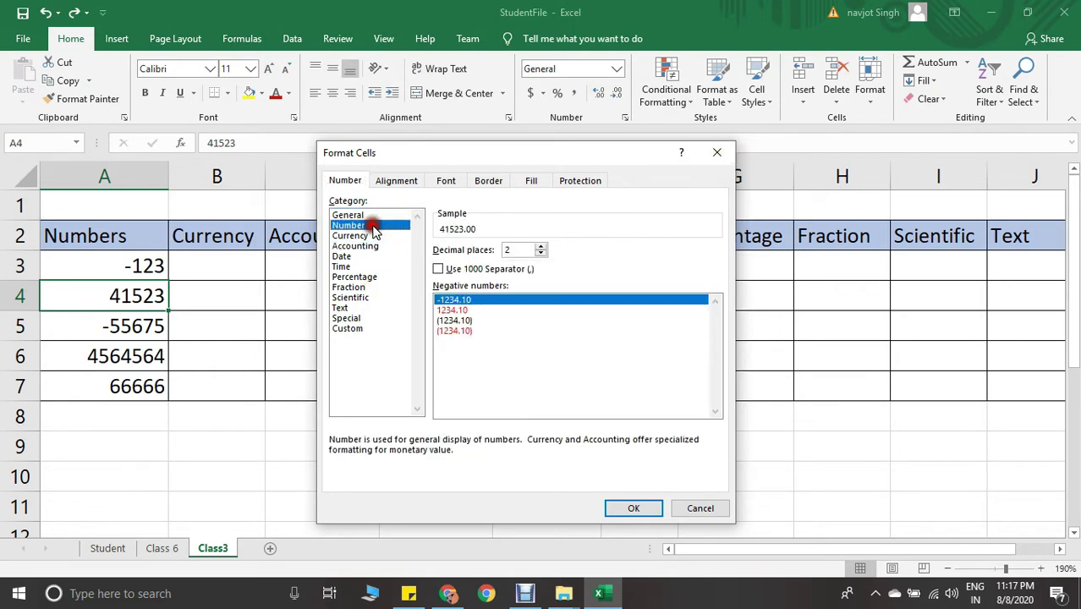
left_click(716, 152)
Select A3:A7 and compare the Number and General formats, closing without applying
left_click(119, 258)
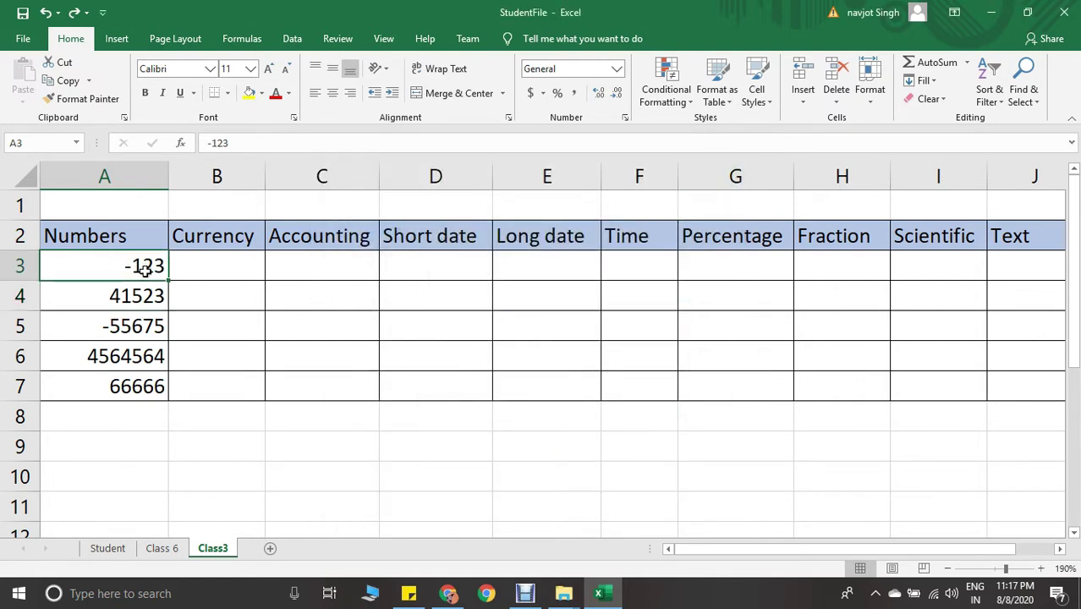
left_click_drag(118, 264, 124, 379)
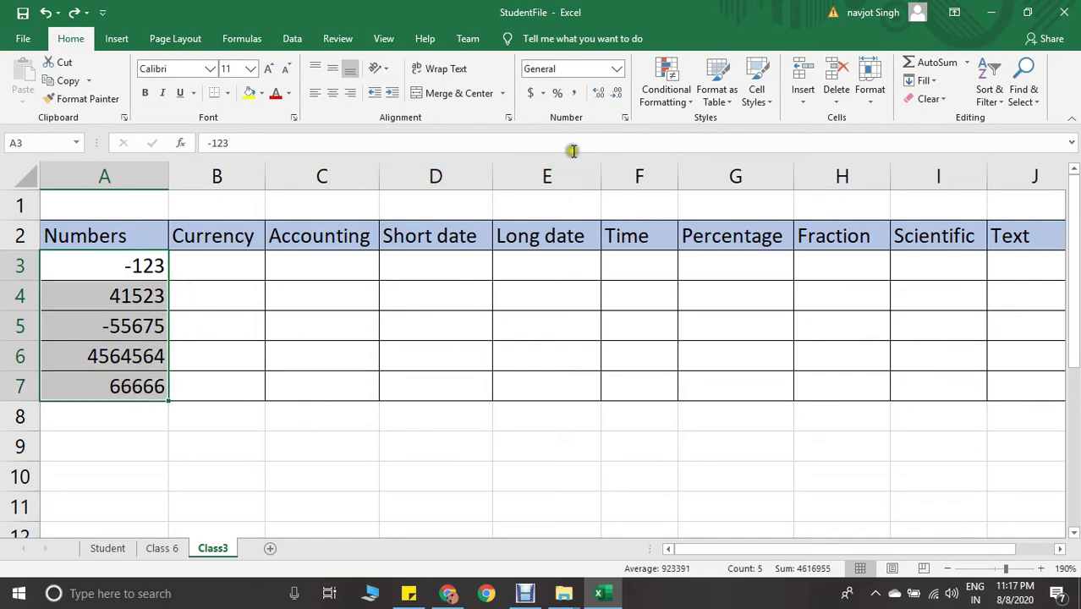
left_click(625, 118)
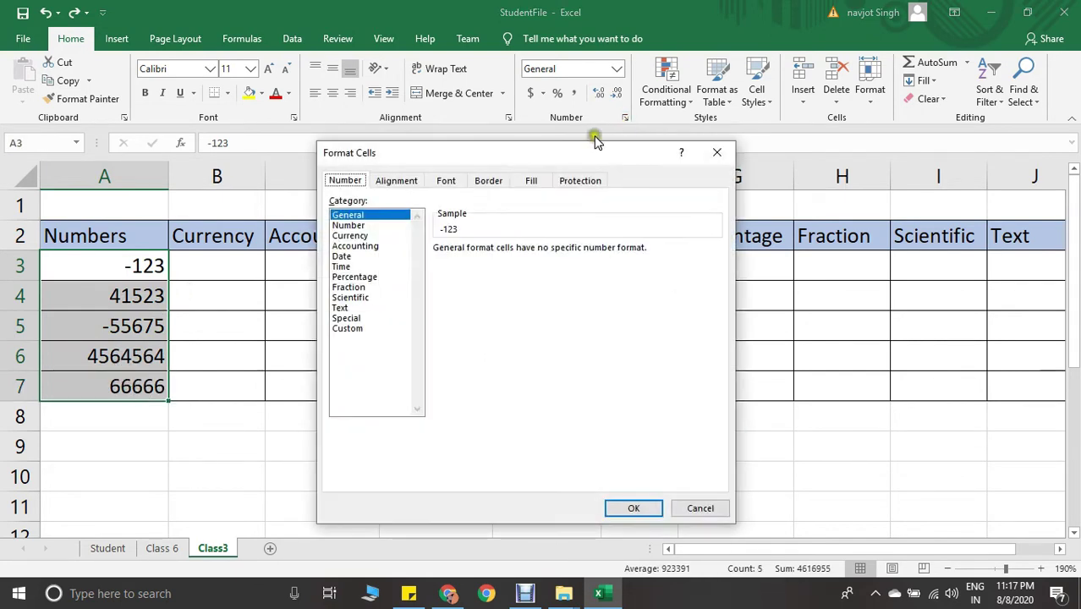
left_click(348, 225)
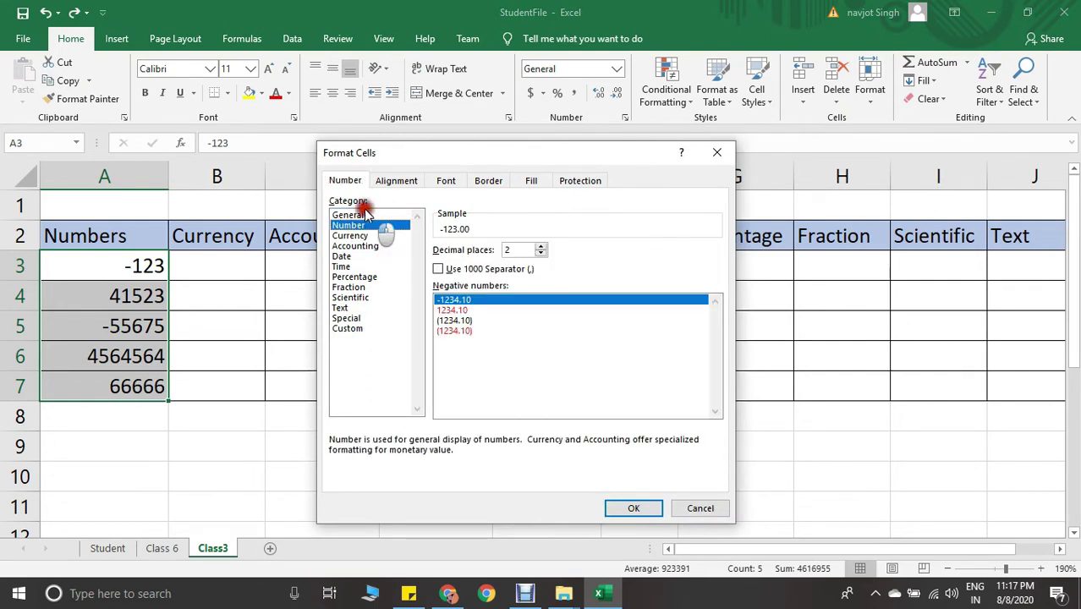
left_click(364, 215)
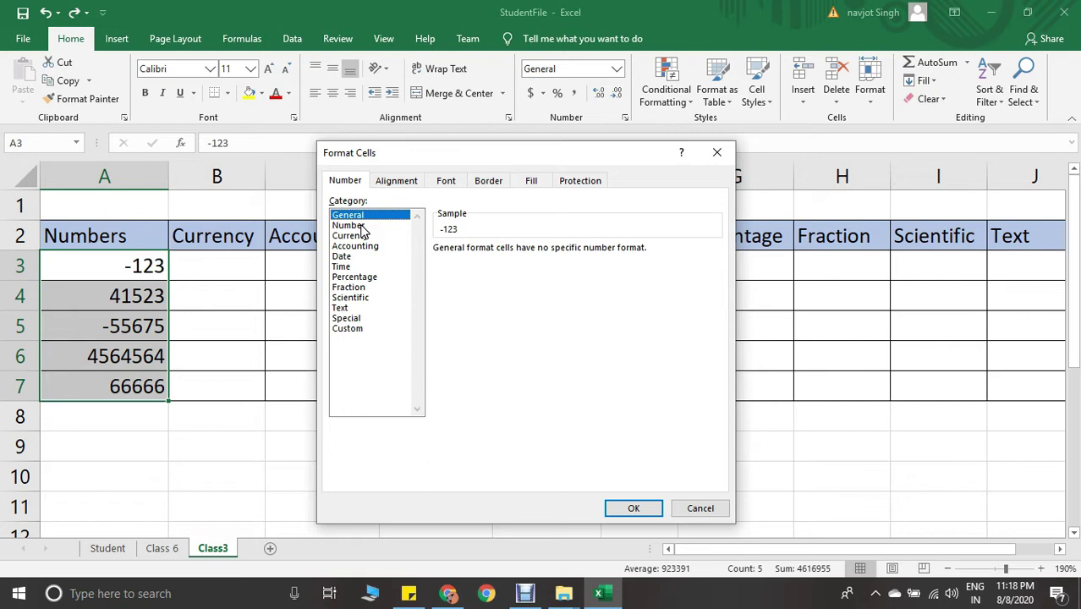
left_click(361, 227)
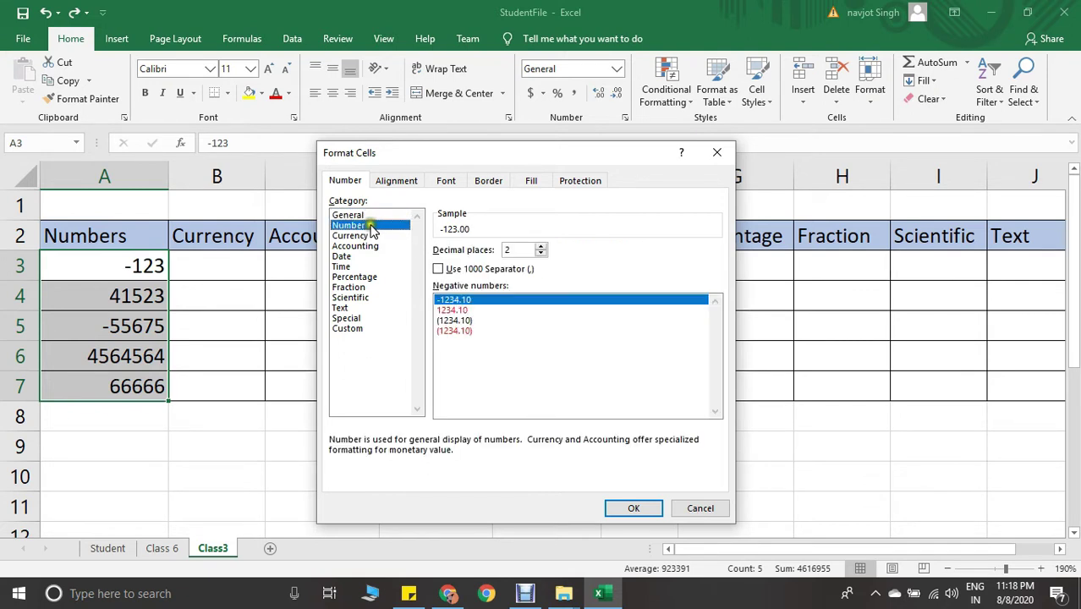
left_click(717, 153)
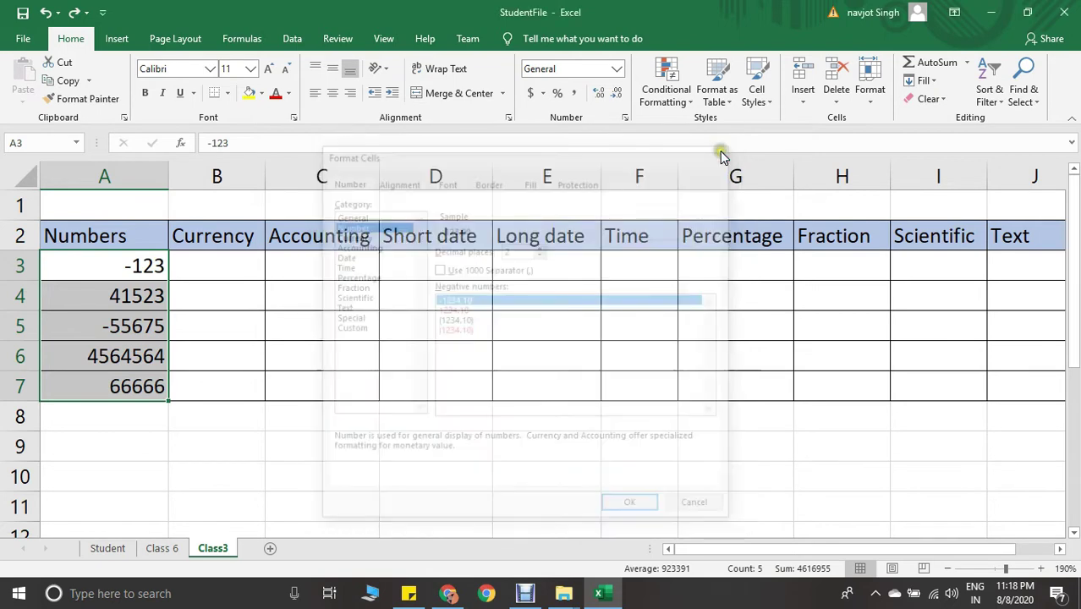
Reselect A3:A7 and choose the Number format with 4 decimal places
left_click(617, 69)
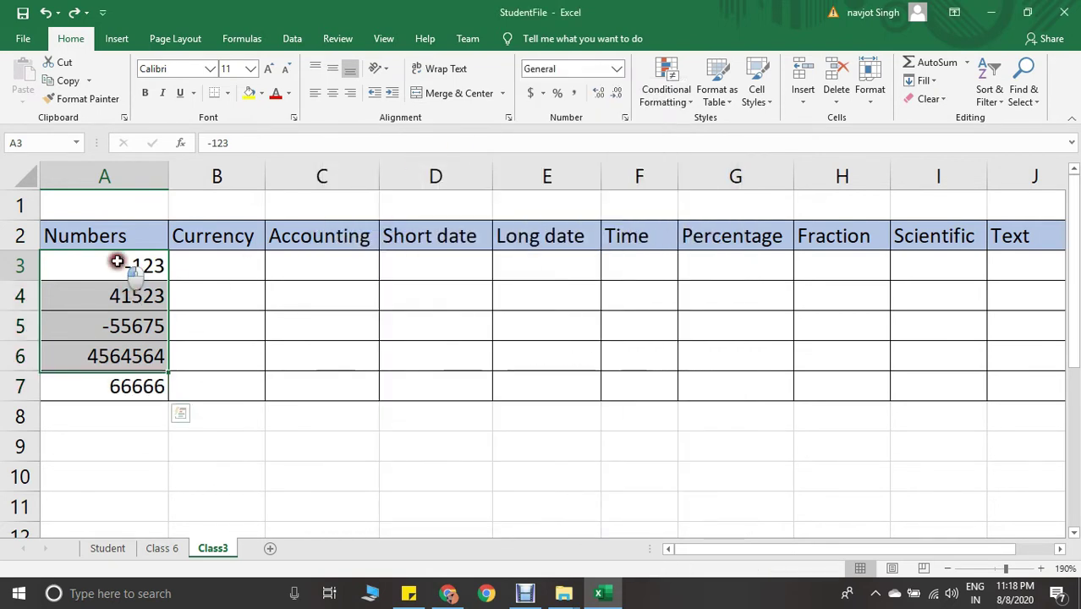
left_click_drag(106, 268, 116, 389)
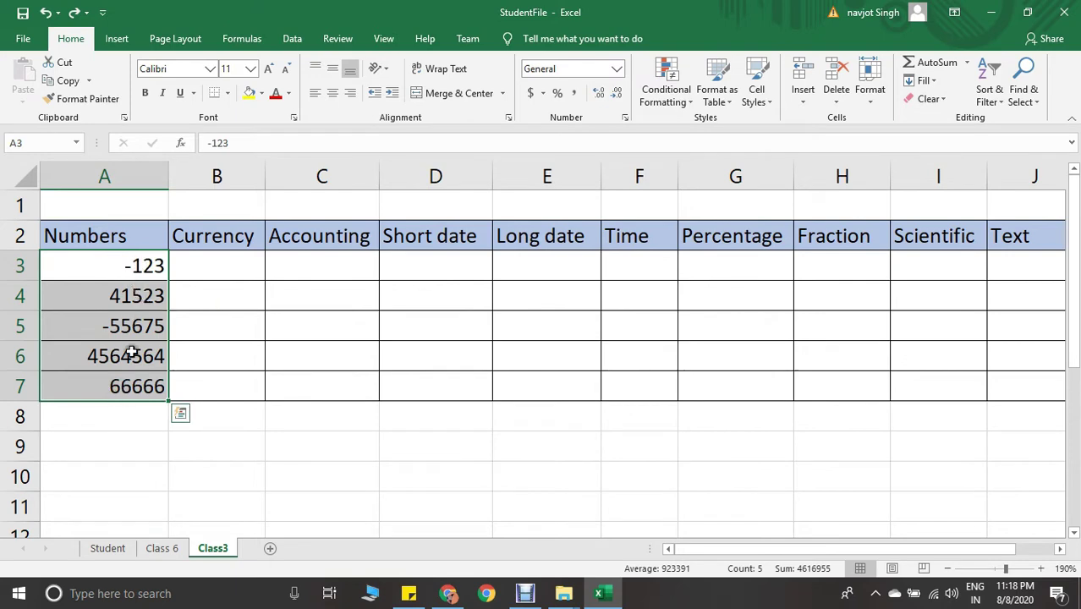
left_click(625, 118)
left_click(348, 226)
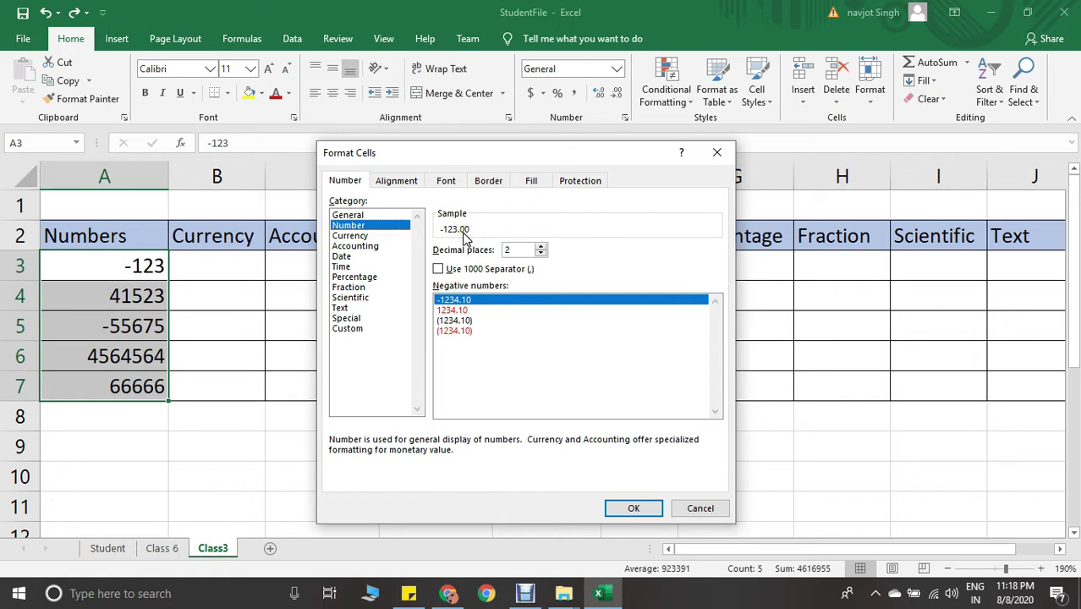
left_click(542, 247)
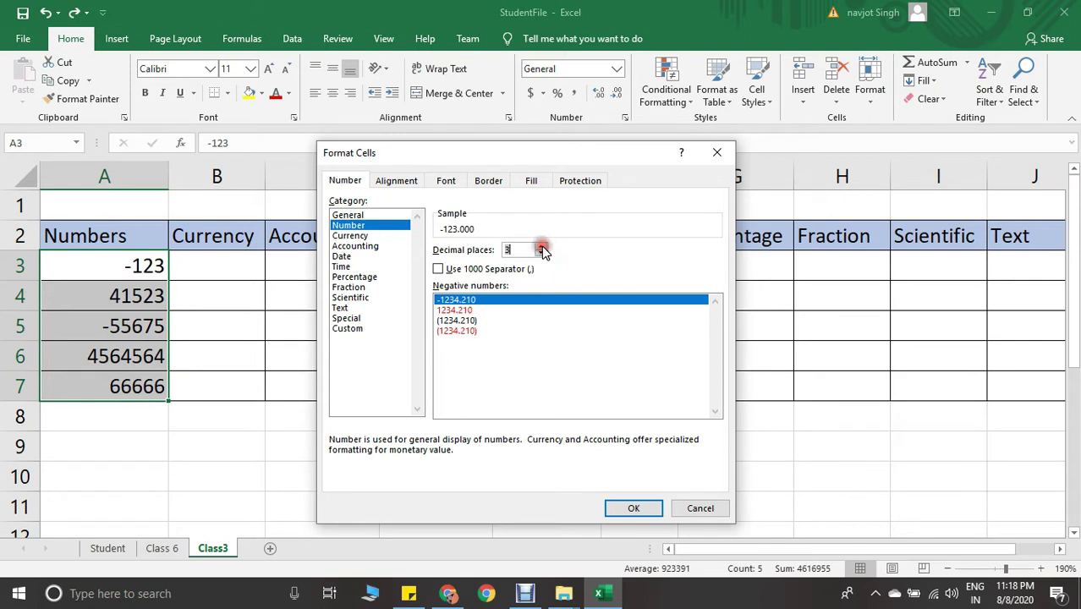
left_click(541, 247)
left_click(542, 247)
left_click(541, 247)
left_click(542, 246)
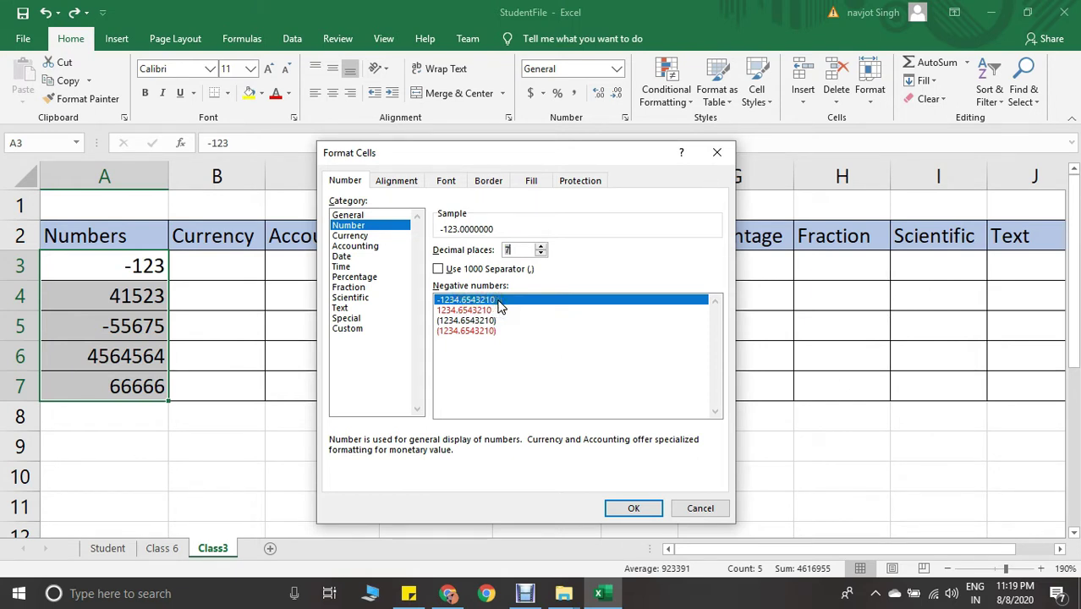
left_click(541, 254)
left_click(541, 253)
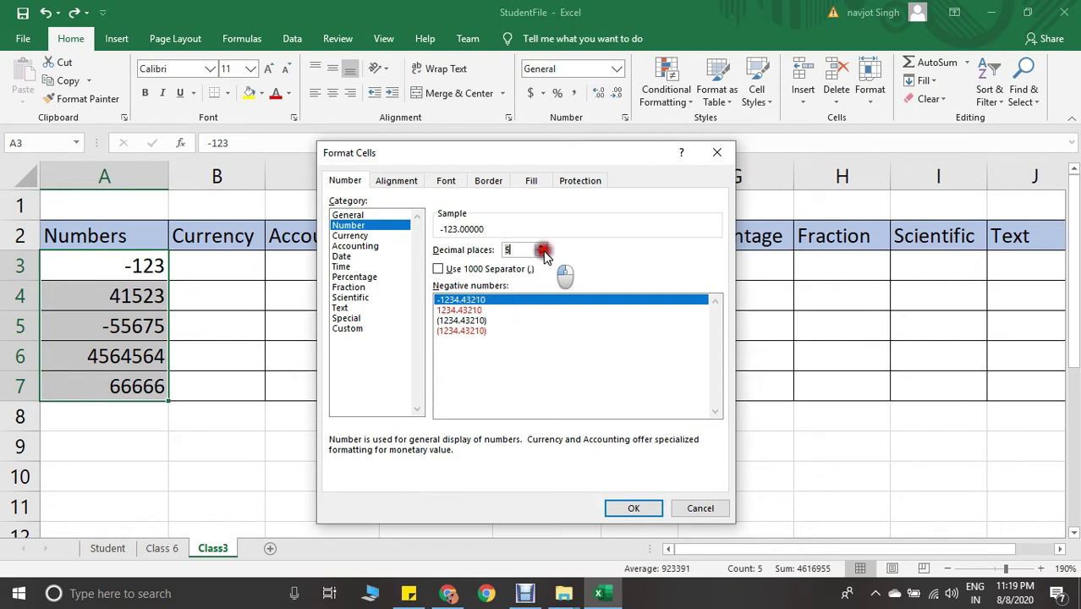
left_click(542, 253)
Add the 1000 separator, choose red negatives without sign, and apply the 4-decimal Number format
left_click(439, 269)
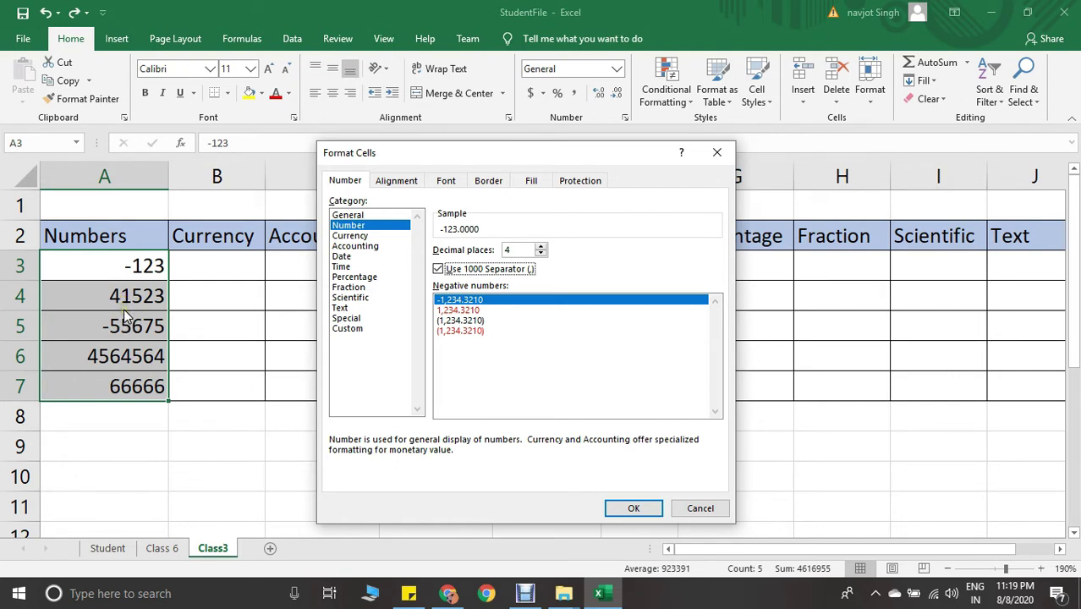
left_click(466, 310)
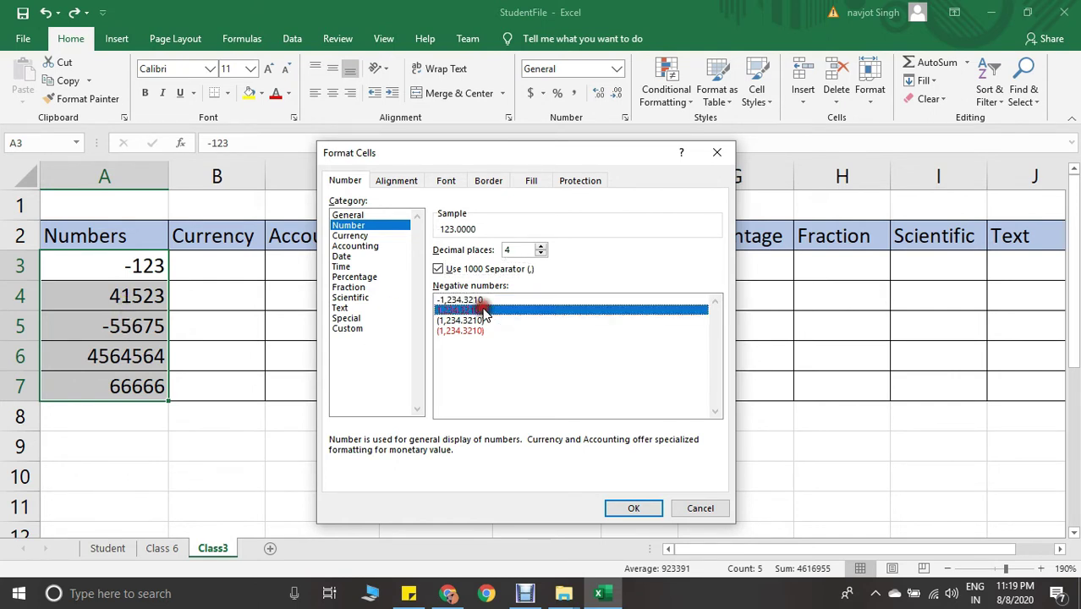
left_click(479, 320)
left_click(483, 329)
left_click(485, 310)
left_click(485, 299)
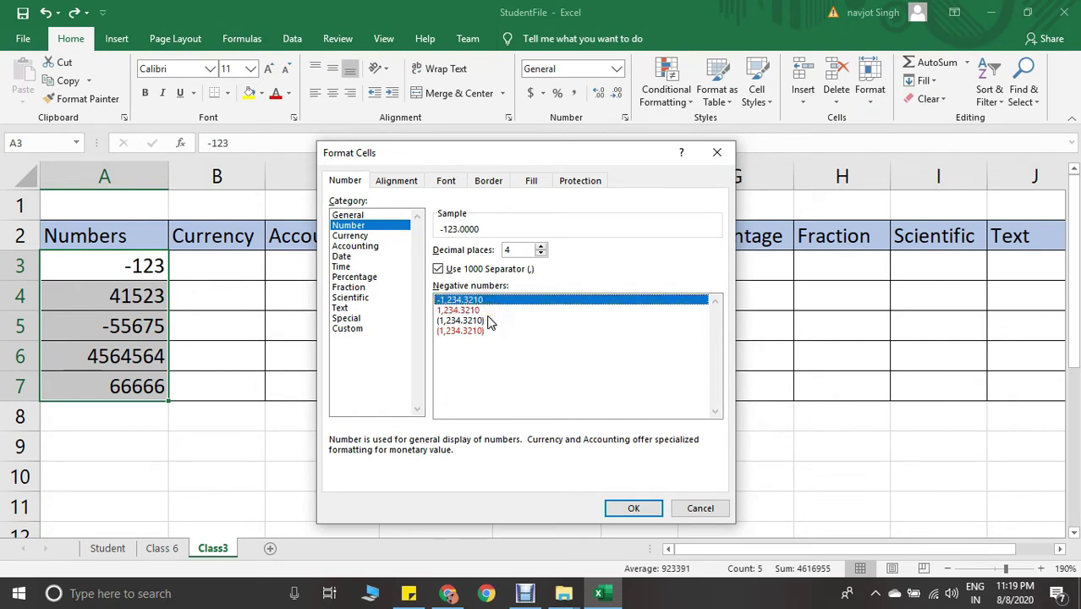
left_click(486, 309)
left_click(492, 319)
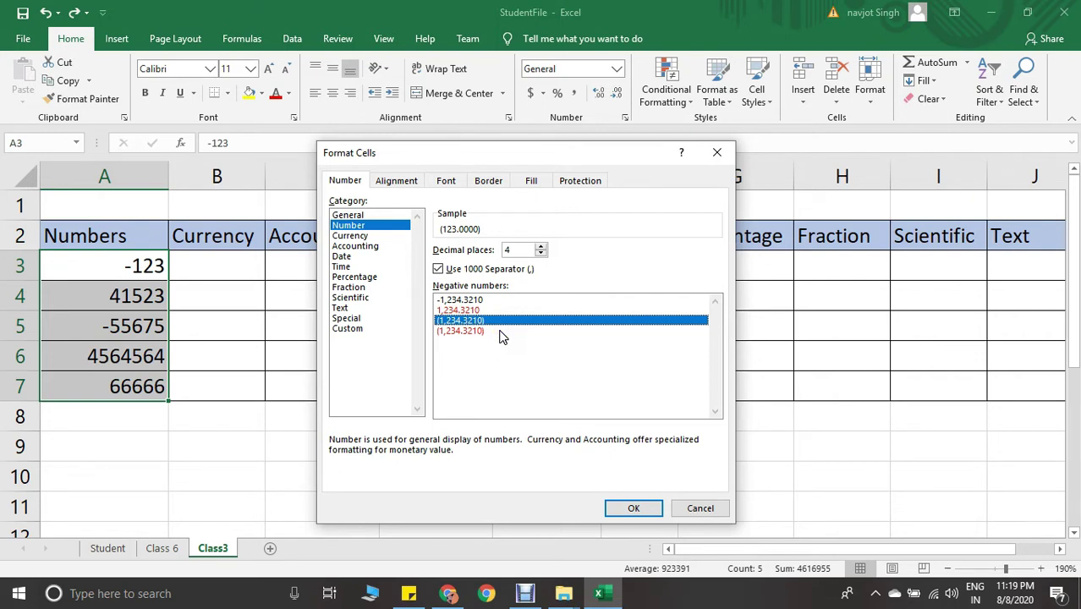
left_click(464, 300)
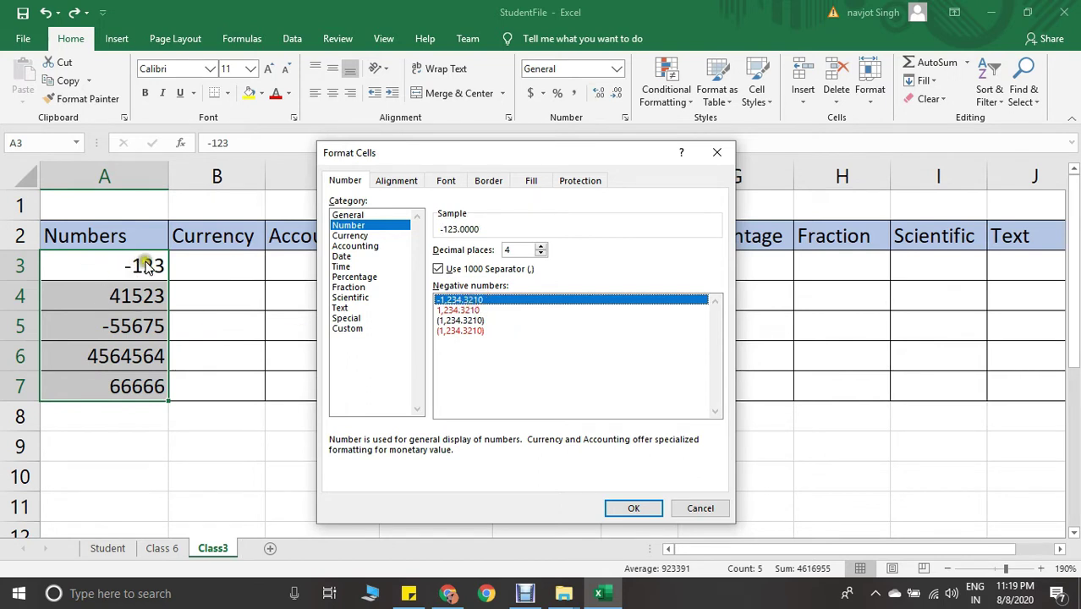
left_click(474, 309)
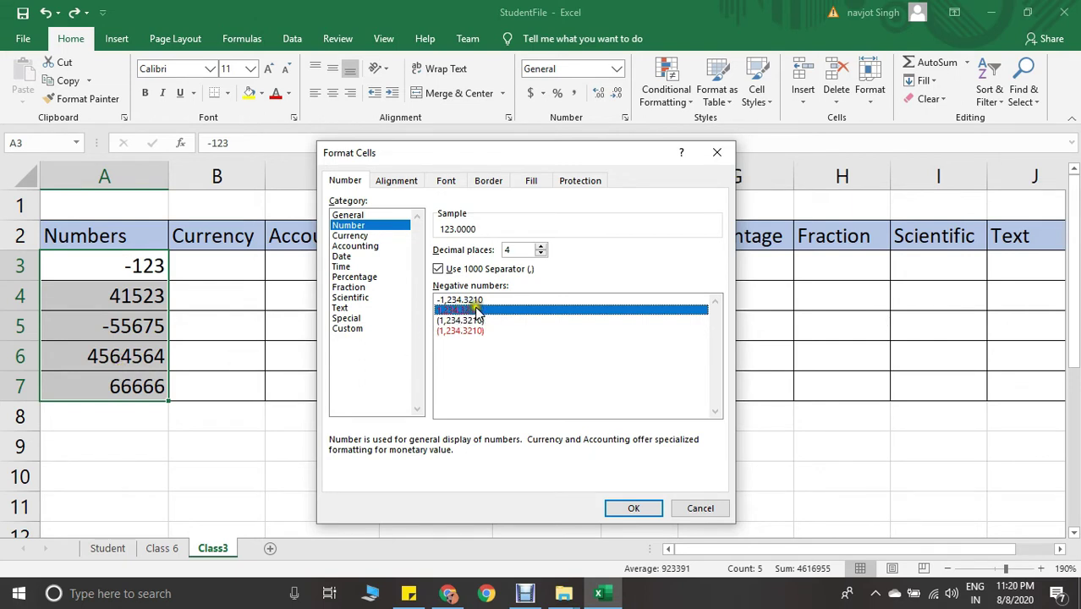
left_click(633, 505)
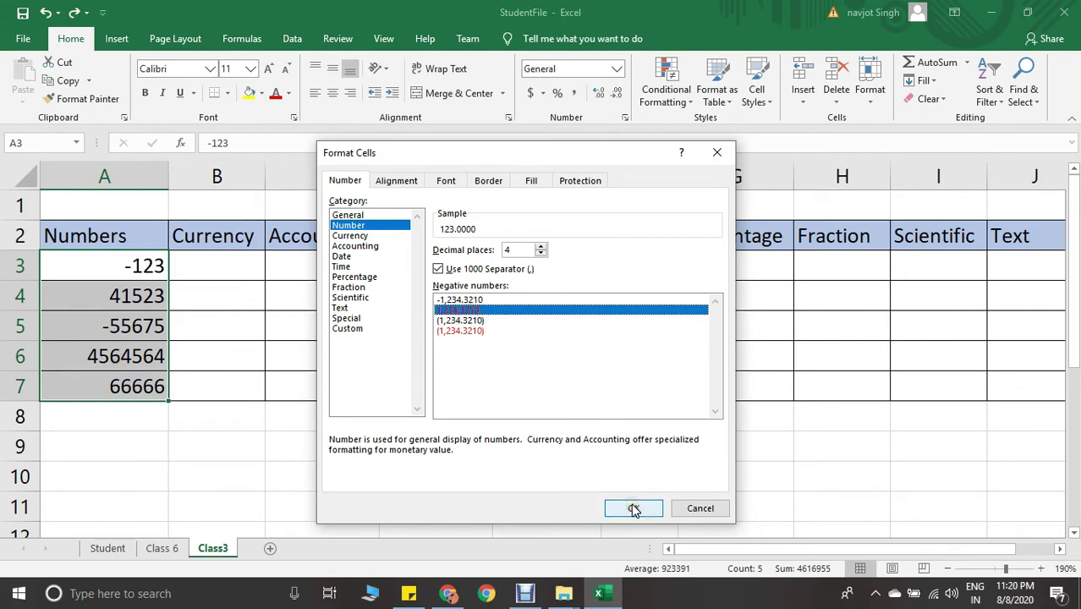
Widen column A and check A3–A7 now show values like 4,564,564.0000 in full
left_click(633, 507)
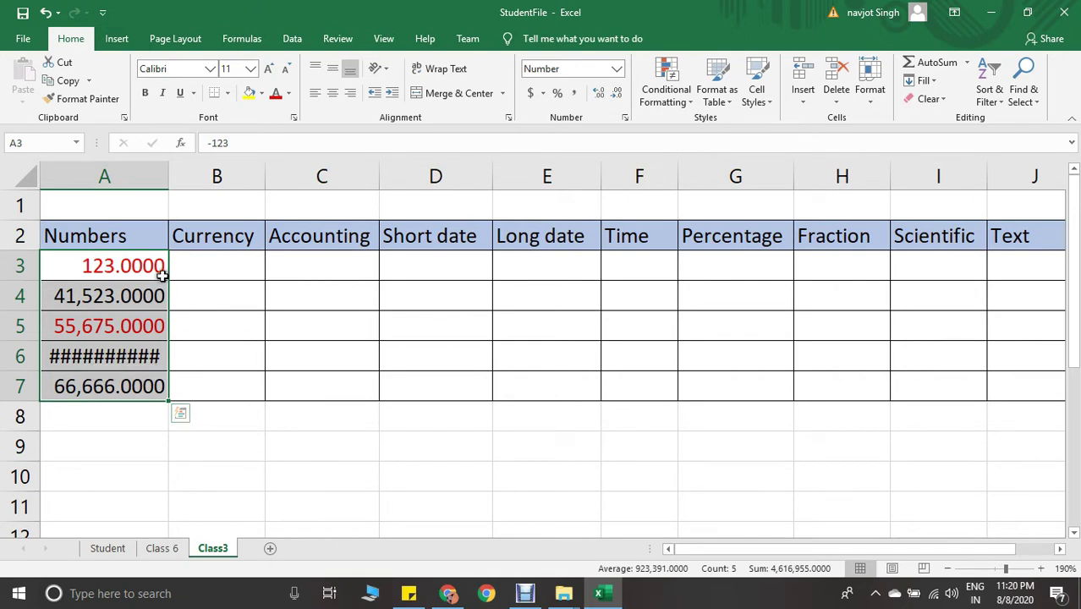
left_click_drag(169, 176, 201, 175)
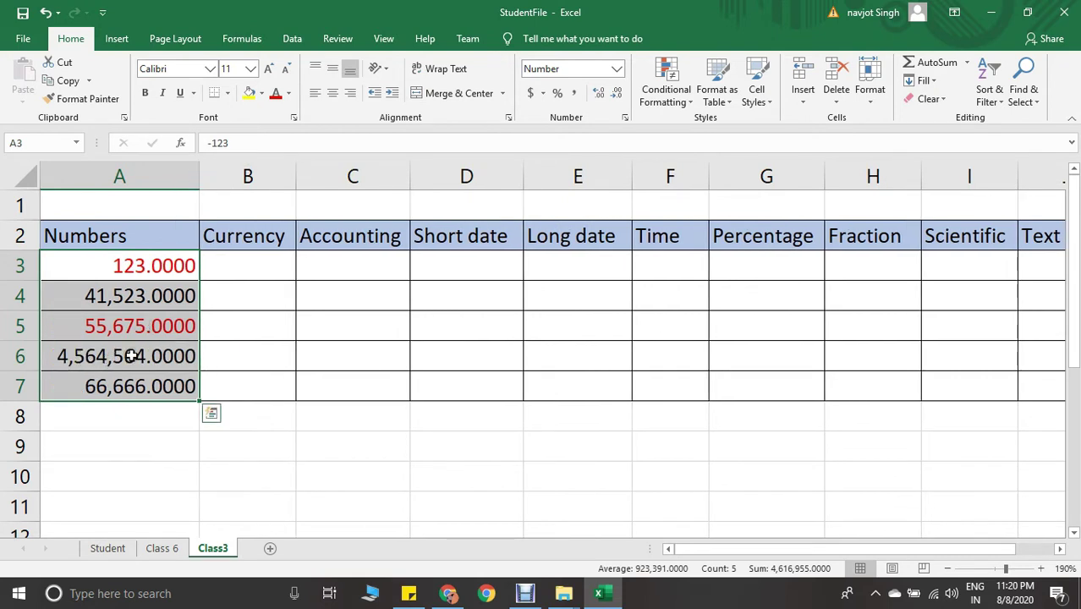
left_click(133, 356)
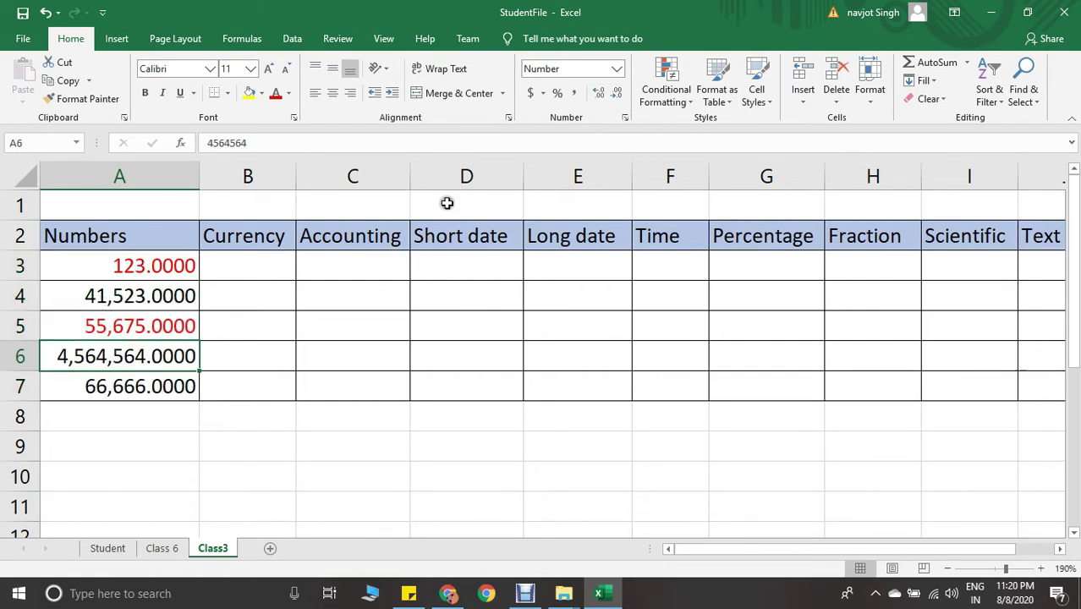
left_click(153, 271)
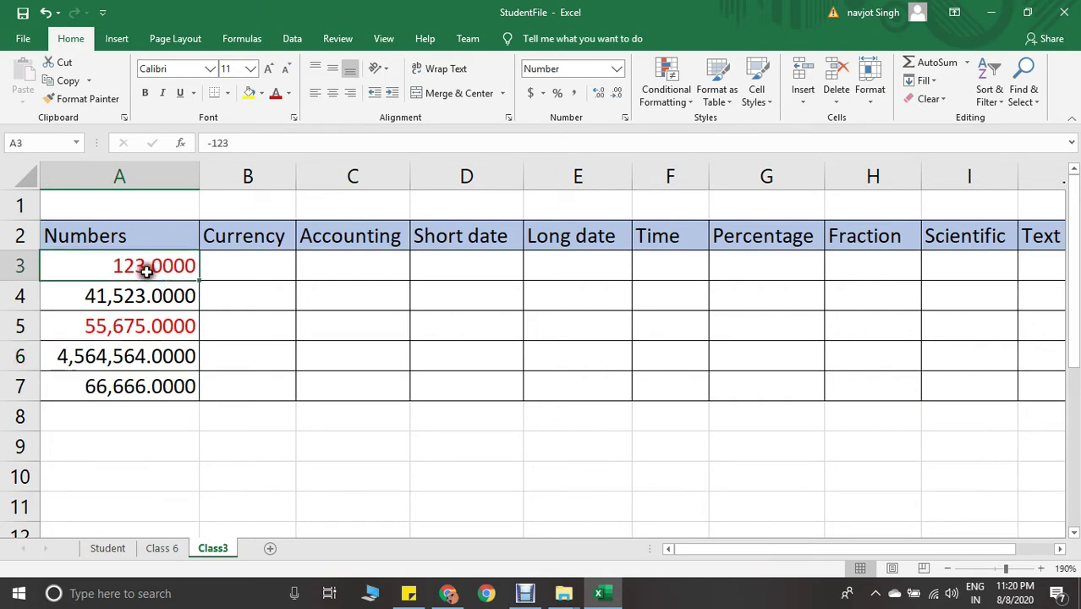
left_click(142, 327)
left_click(147, 275)
left_click(152, 298)
left_click(148, 356)
left_click(152, 384)
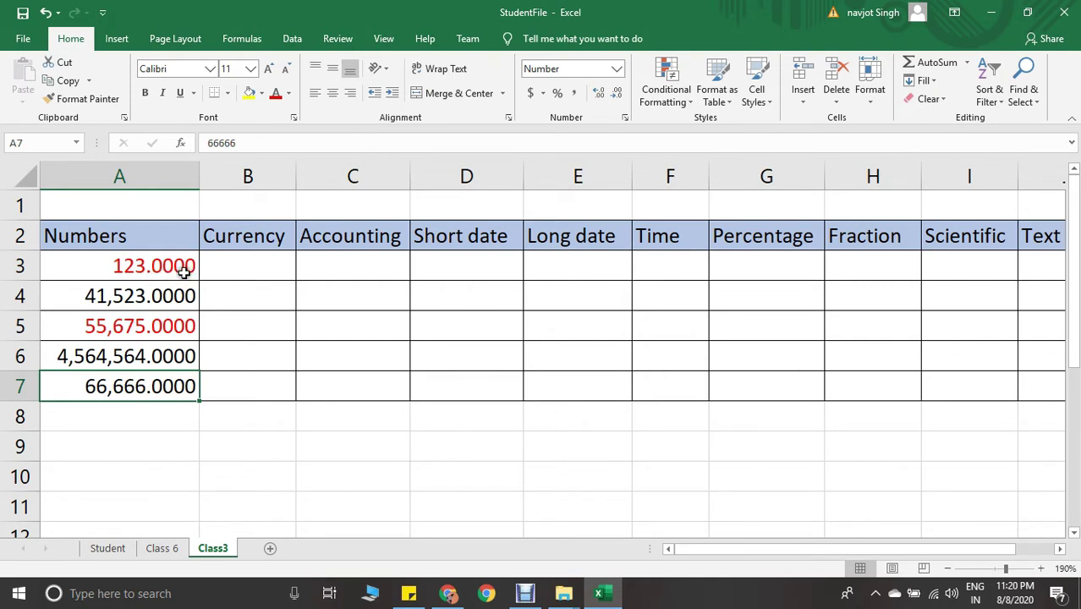
Apply the red parenthesised negative style to A3:A7, giving (123.0000) and (55,675.0000)
left_click(624, 119)
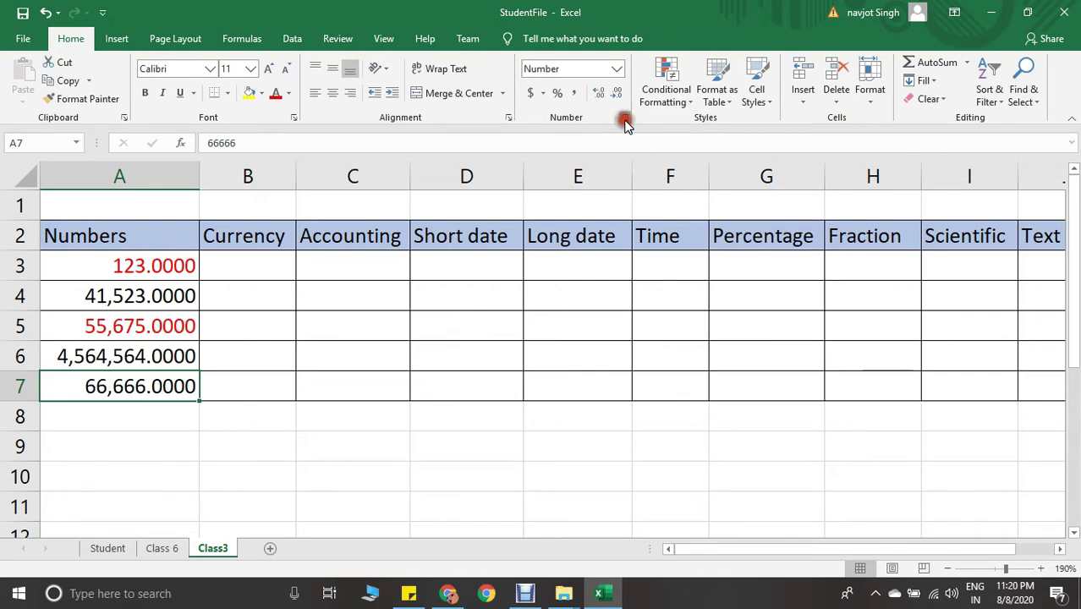
left_click_drag(479, 153, 433, 173)
left_click(428, 337)
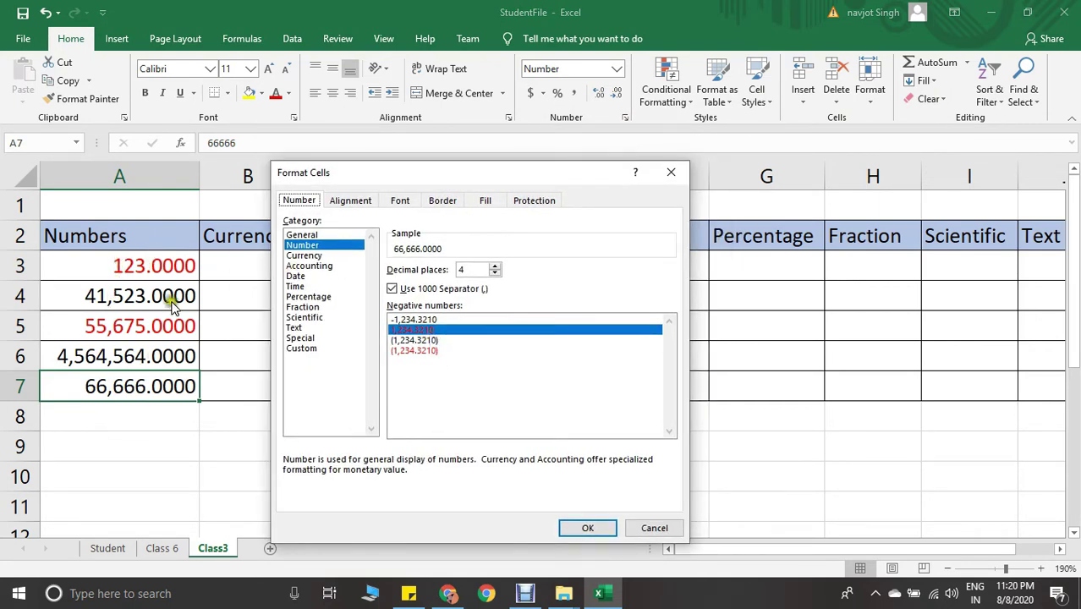
left_click(653, 528)
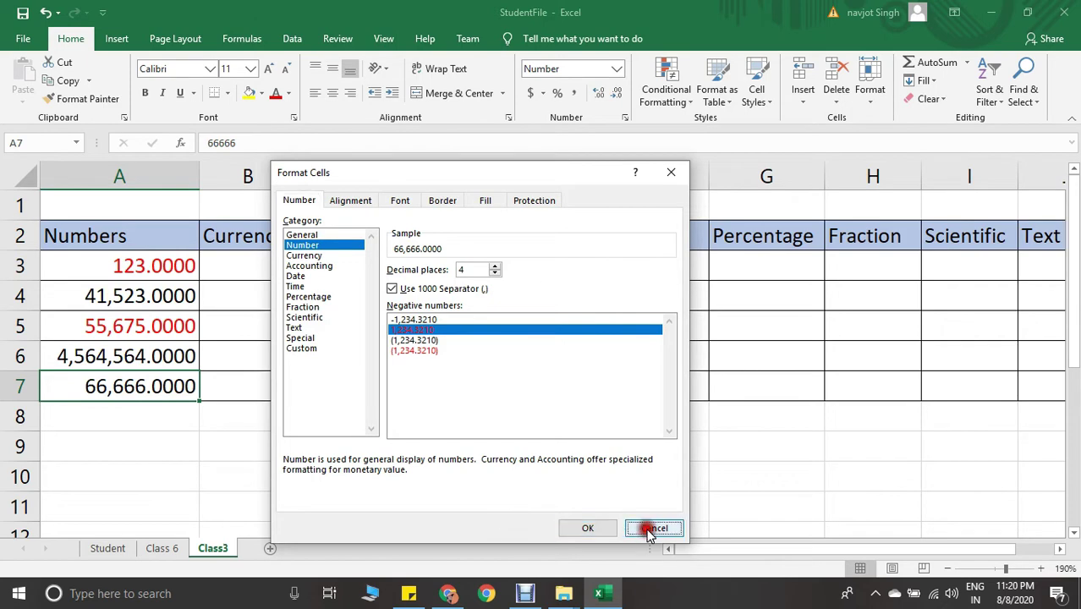
left_click_drag(136, 271, 142, 386)
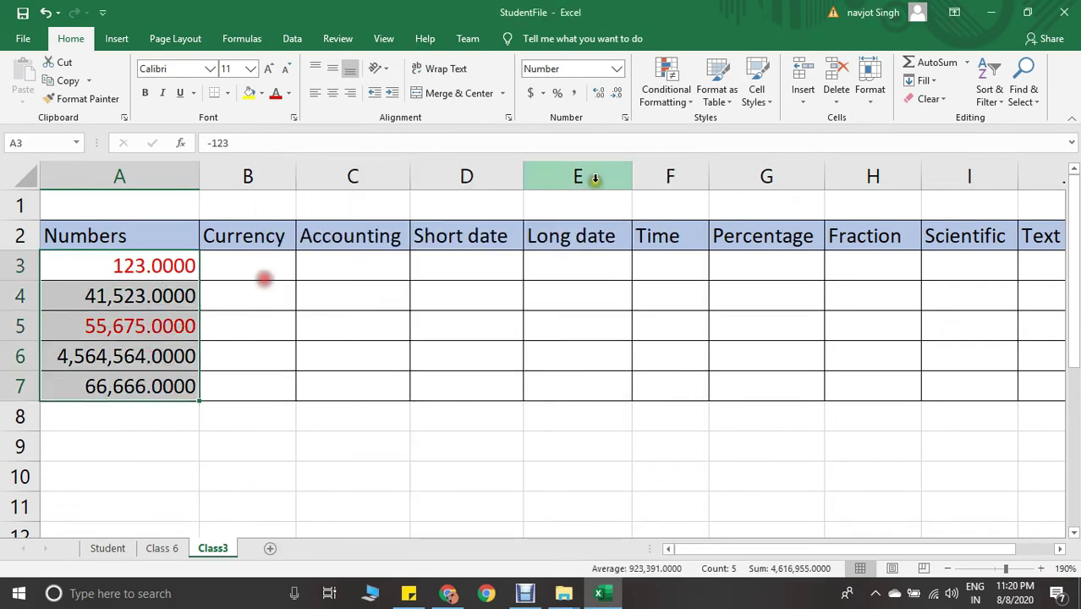
left_click(624, 119)
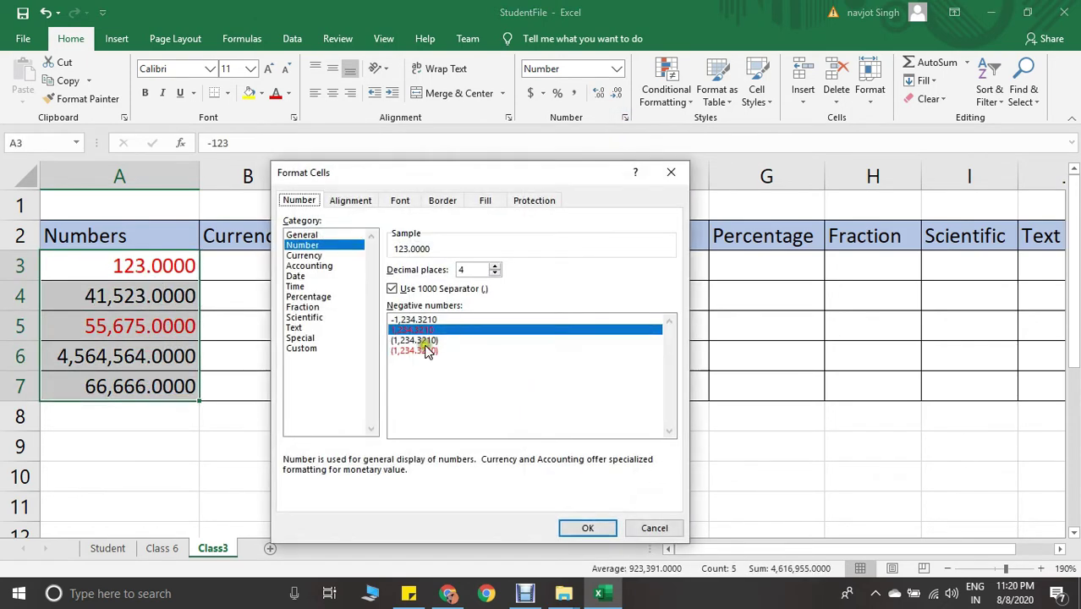
left_click(437, 350)
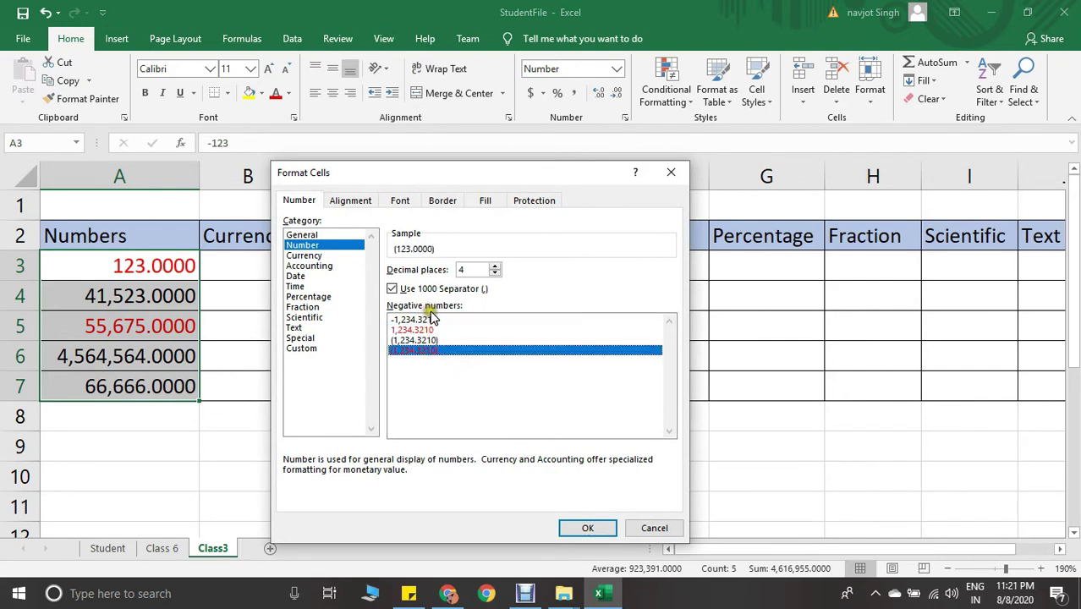
left_click(587, 528)
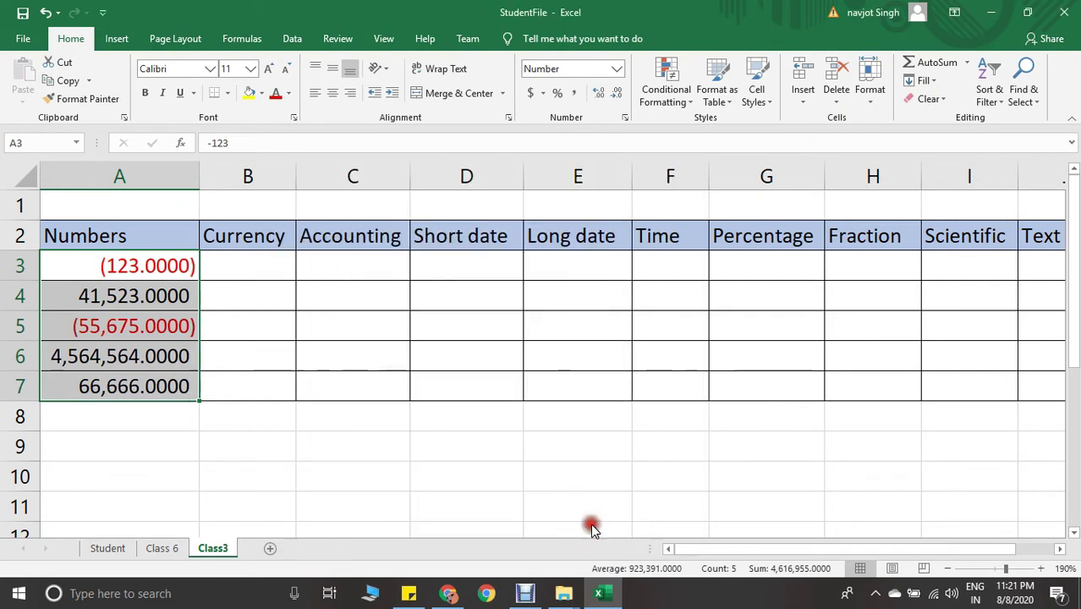
left_click(406, 418)
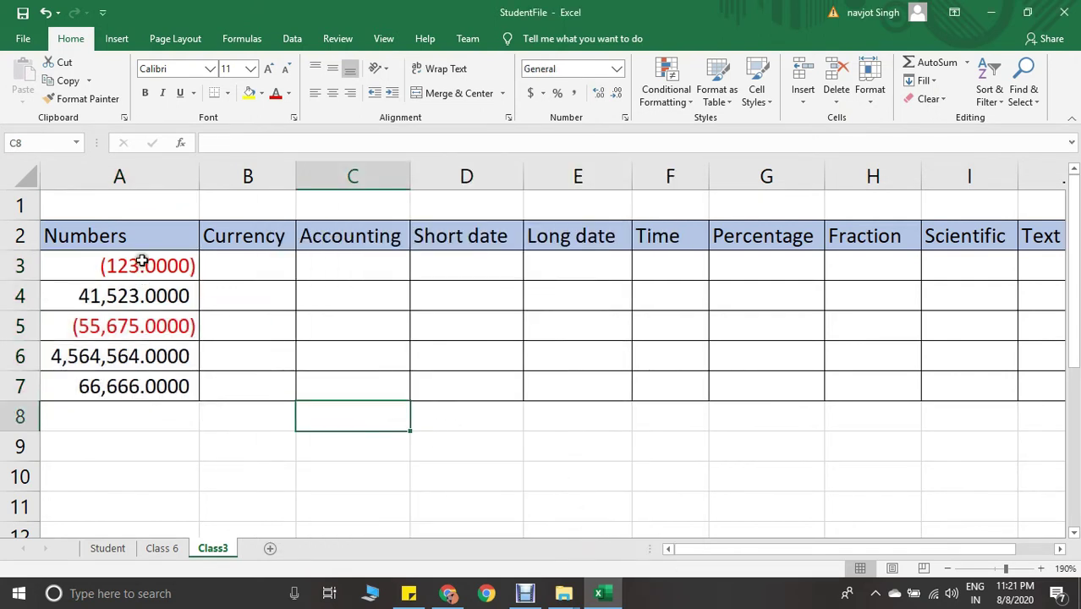
left_click_drag(142, 262, 142, 383)
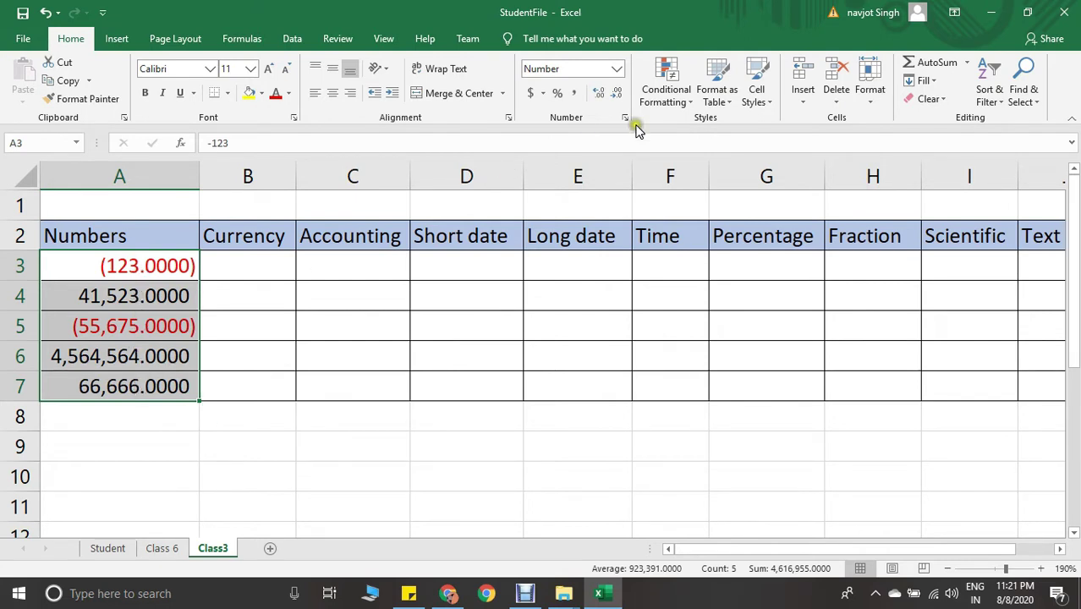
left_click(616, 69)
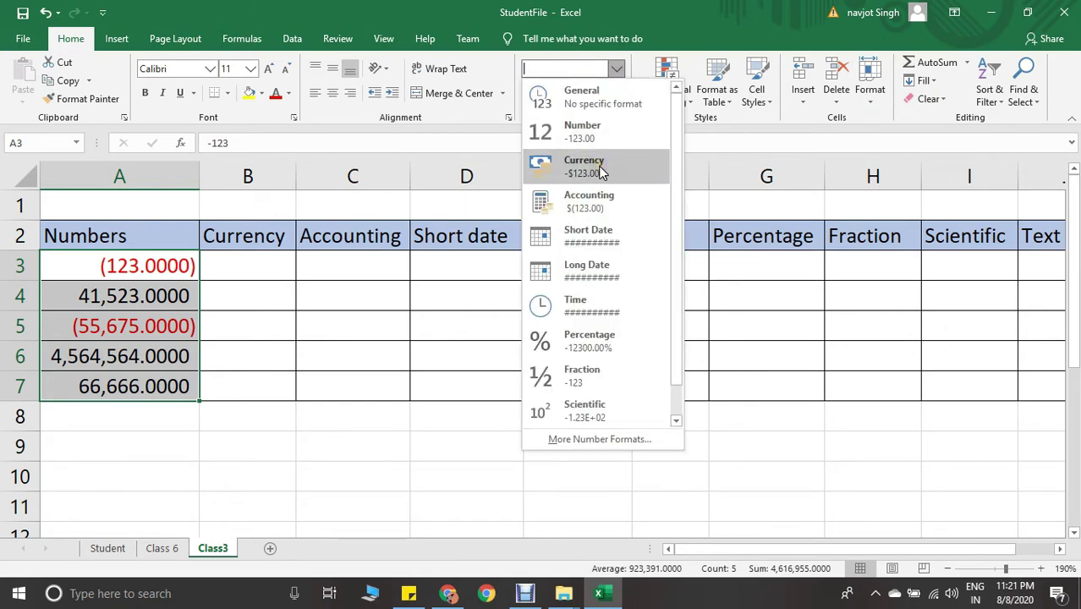
left_click(622, 442)
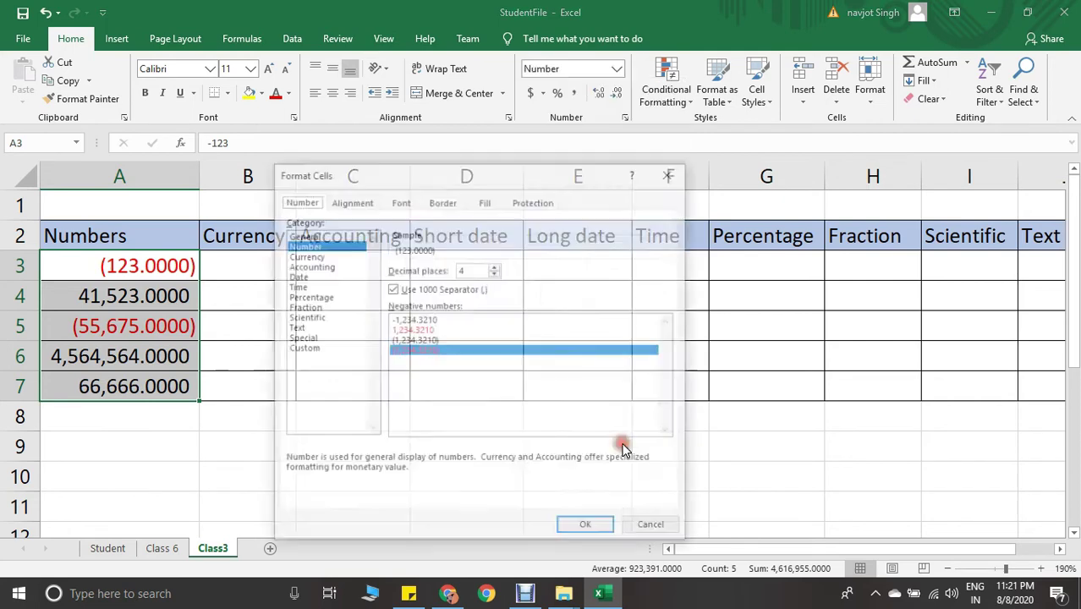
left_click_drag(476, 176, 560, 178)
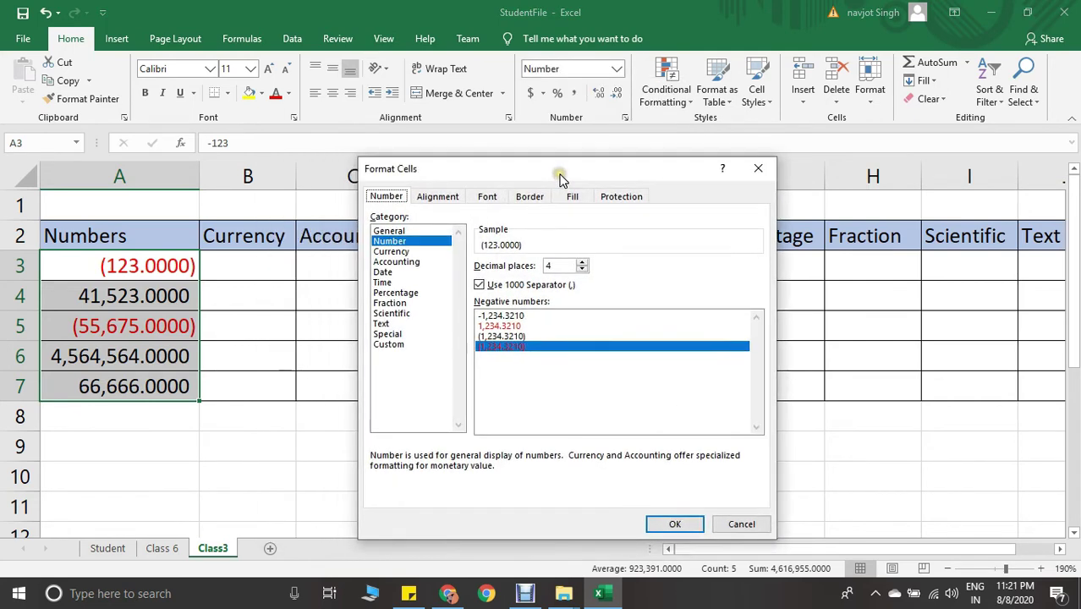
left_click(404, 252)
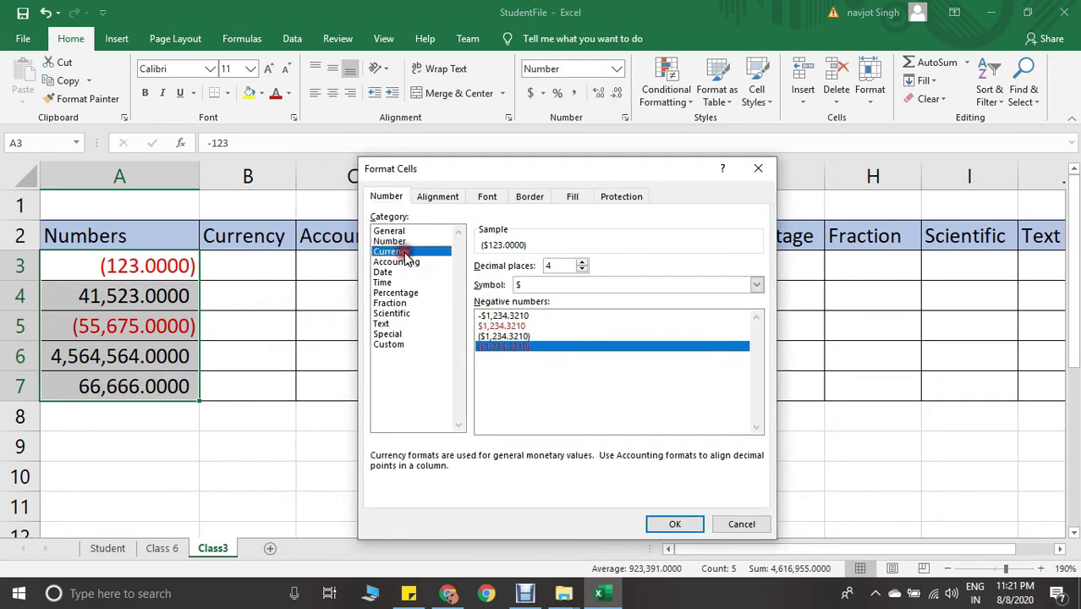
left_click(734, 525)
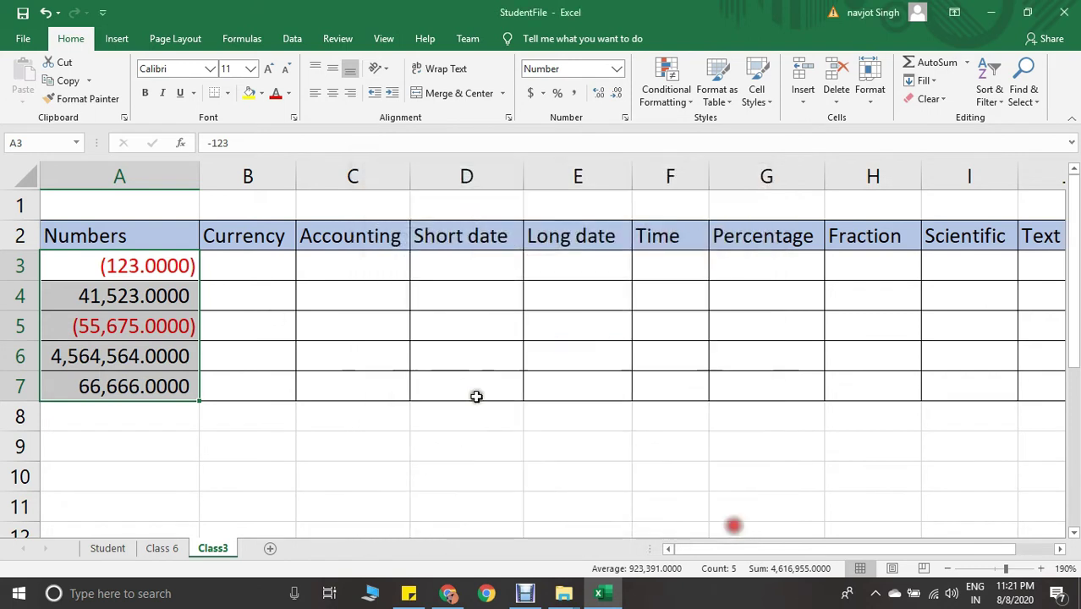
Enter 1231313, 45464 and 78979 into cells B3 to B5
left_click(271, 271)
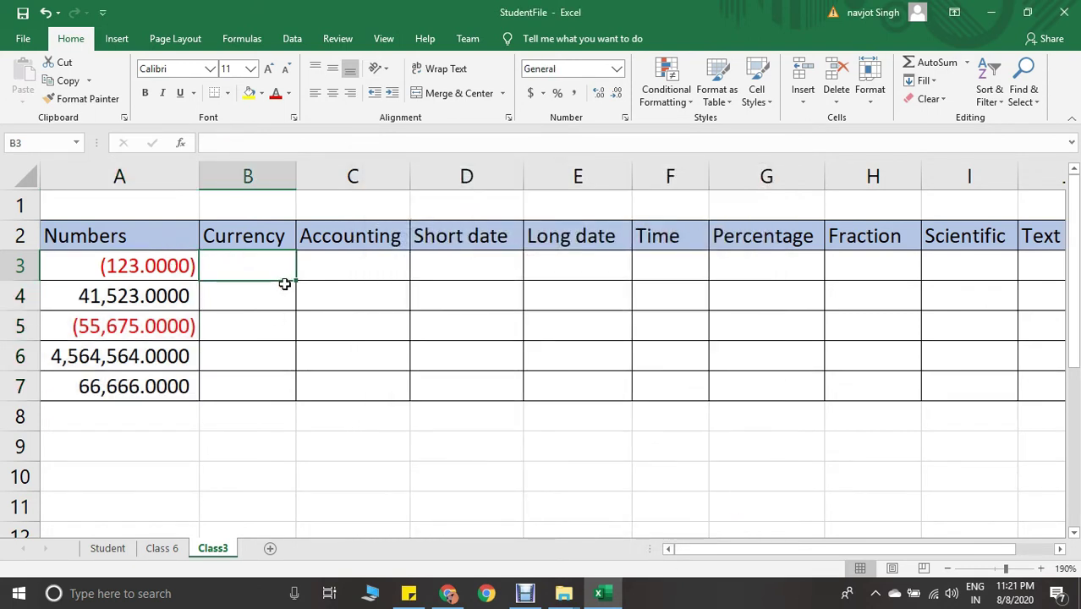
type("1231313")
key("Return")
type("45464")
key("Return")
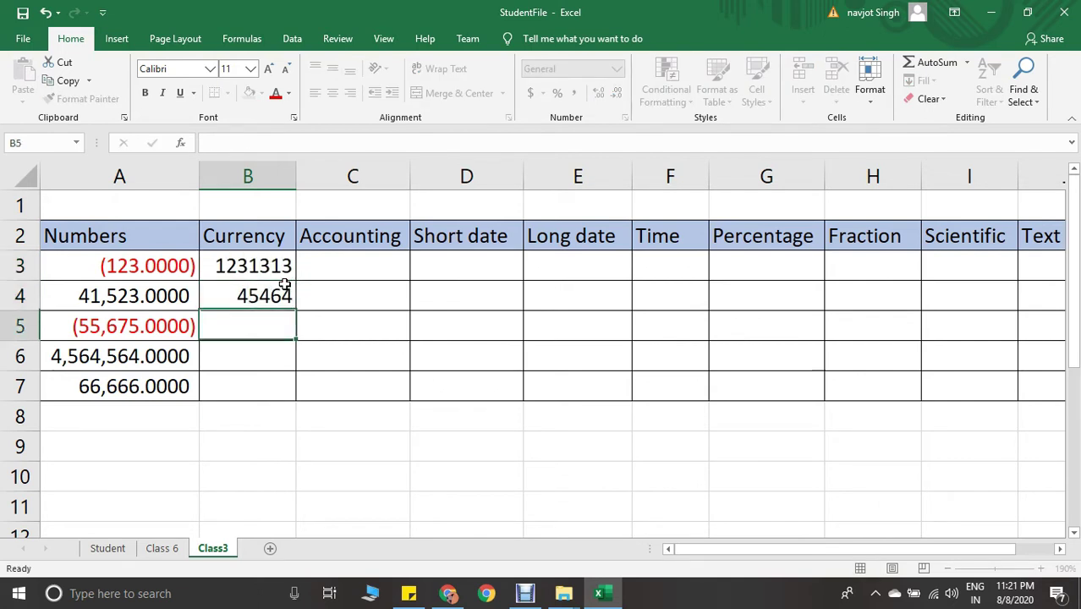
type("78979")
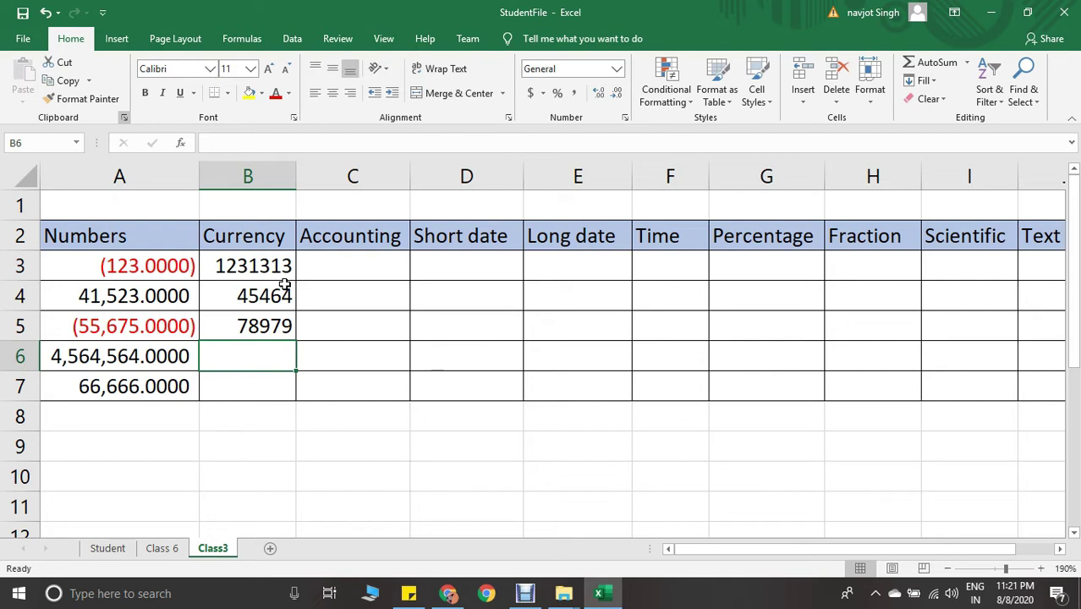
Enter 456 and 4645 into B6 and B7, then select B3:B7
left_click(243, 364)
key("Left")
key("Down")
key("Down")
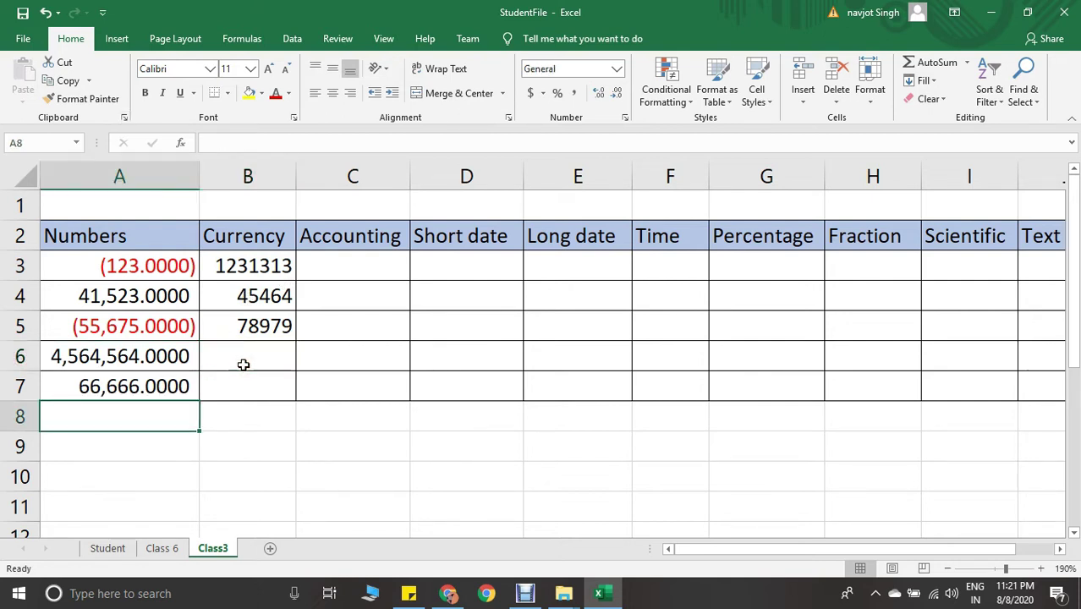
left_click(243, 362)
type("456")
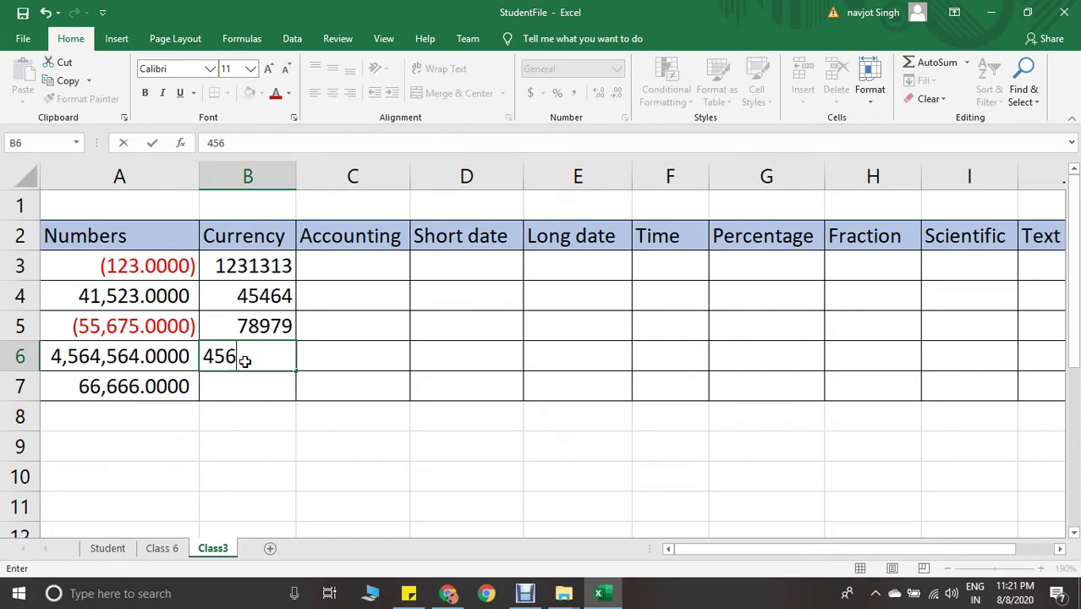
key("Return")
type("4645")
key("Return")
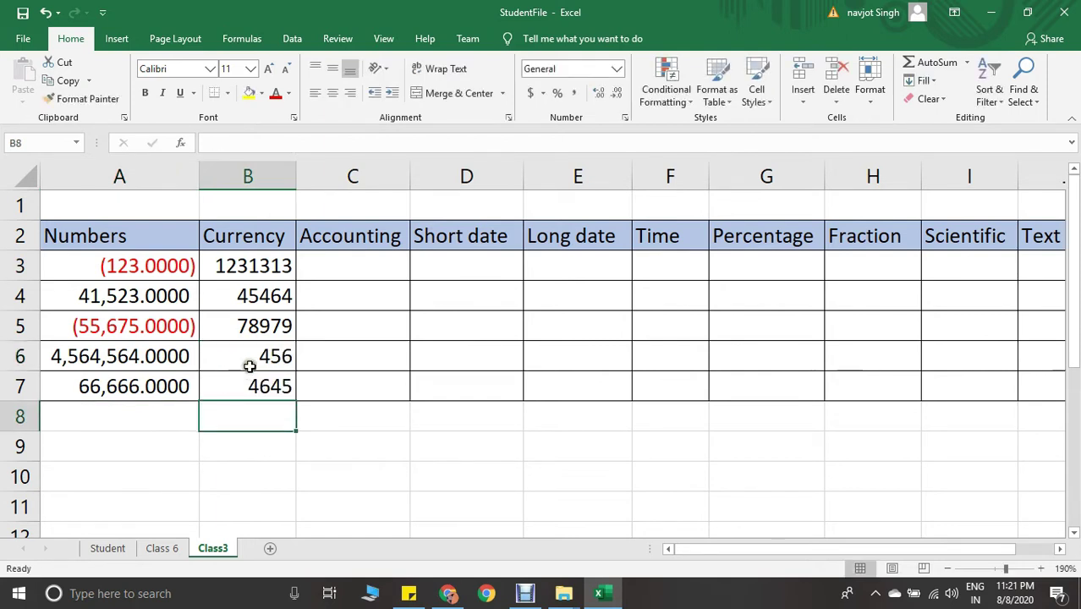
left_click(251, 265)
mouse_move(251, 265)
left_mouse_down()
mouse_move(271, 345)
mouse_move(263, 386)
left_mouse_up()
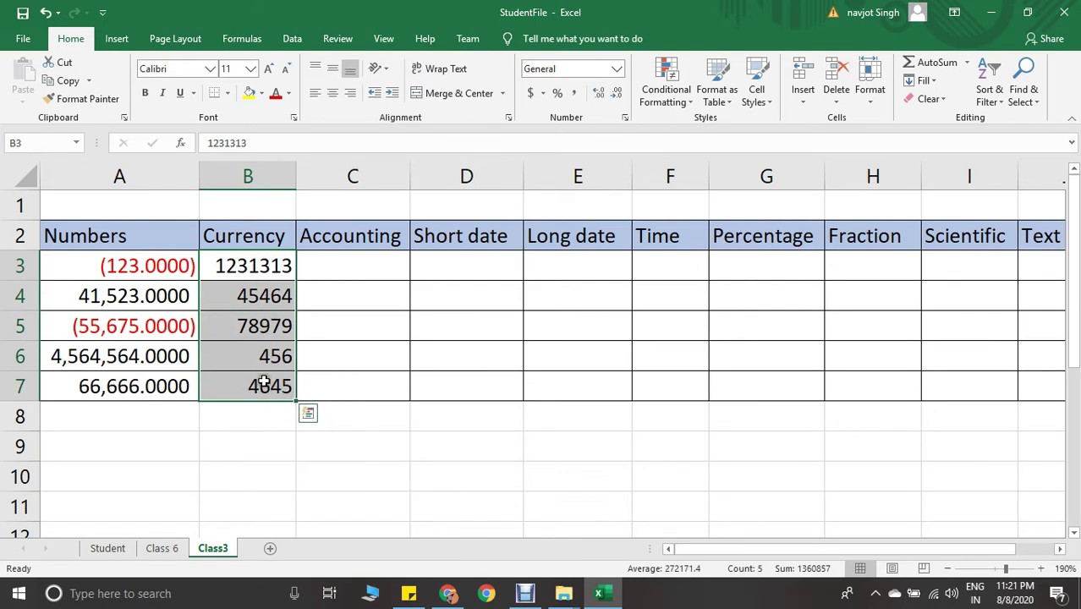
Choose the Currency format for B3:B7 with 3 decimal places, previewing $1,231,313.000
left_click(624, 122)
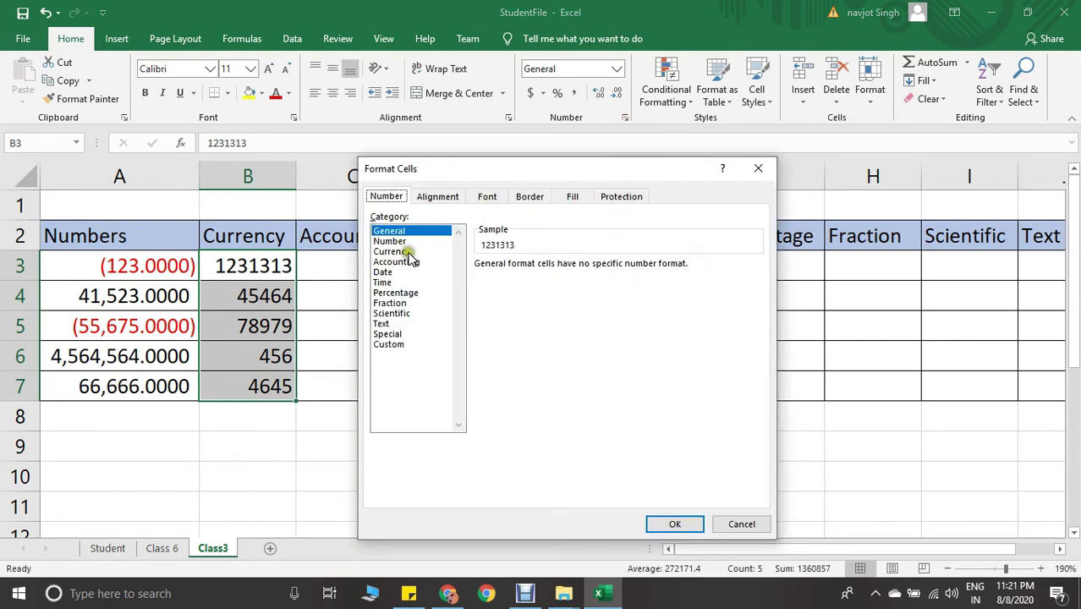
left_click(410, 253)
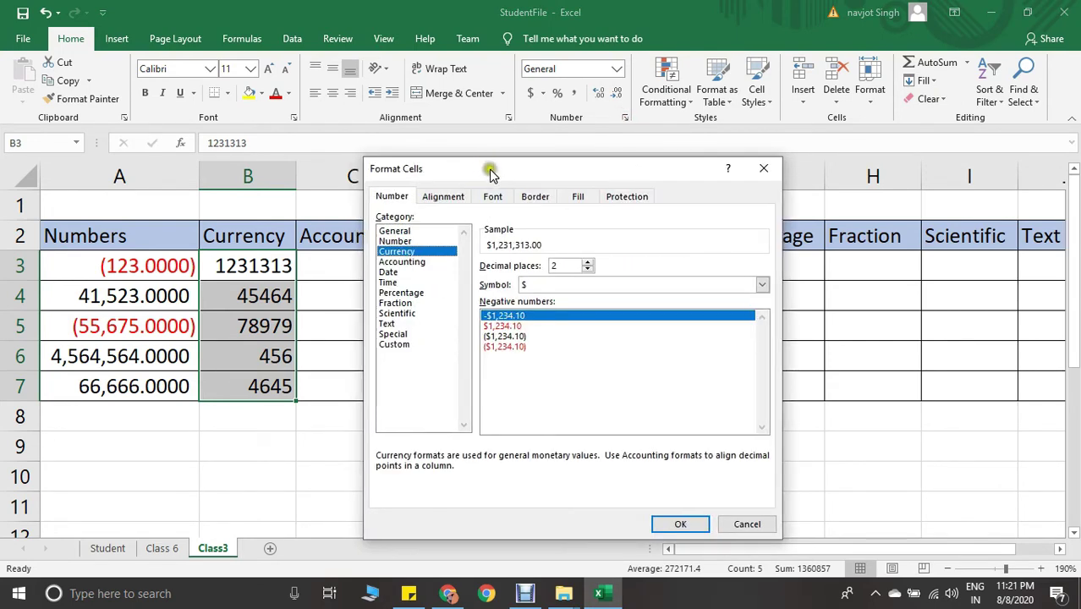
left_click_drag(475, 164, 577, 152)
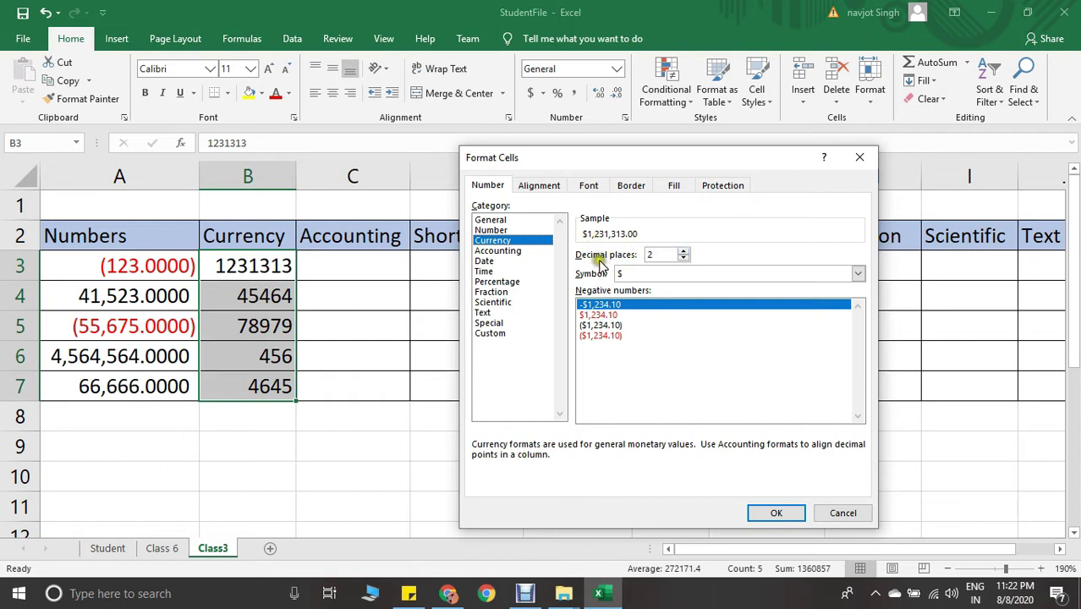
double_click(649, 254)
type("4")
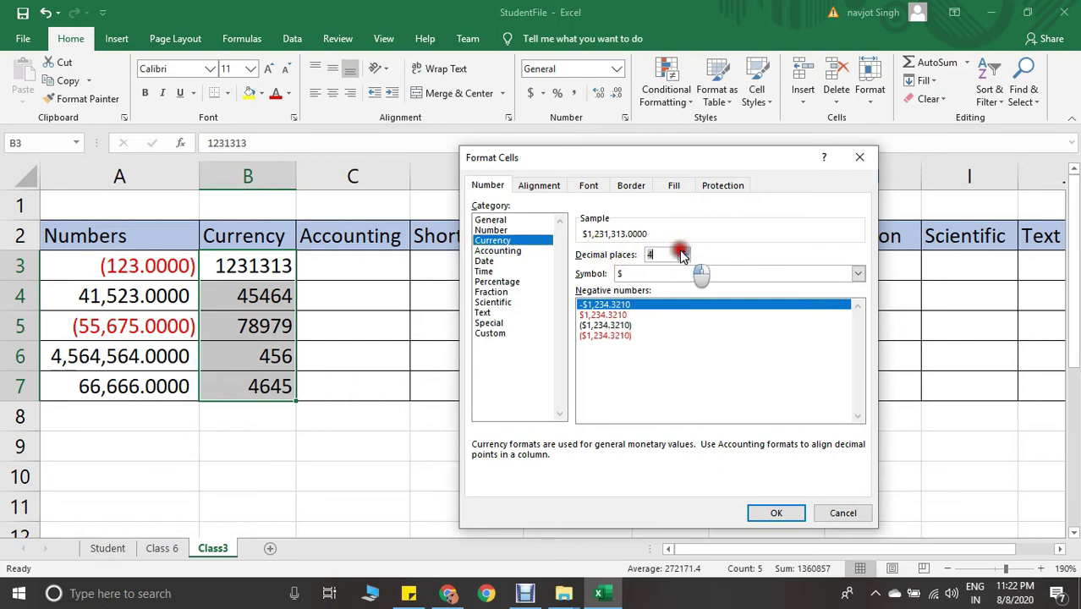
left_click(683, 258)
left_click(684, 250)
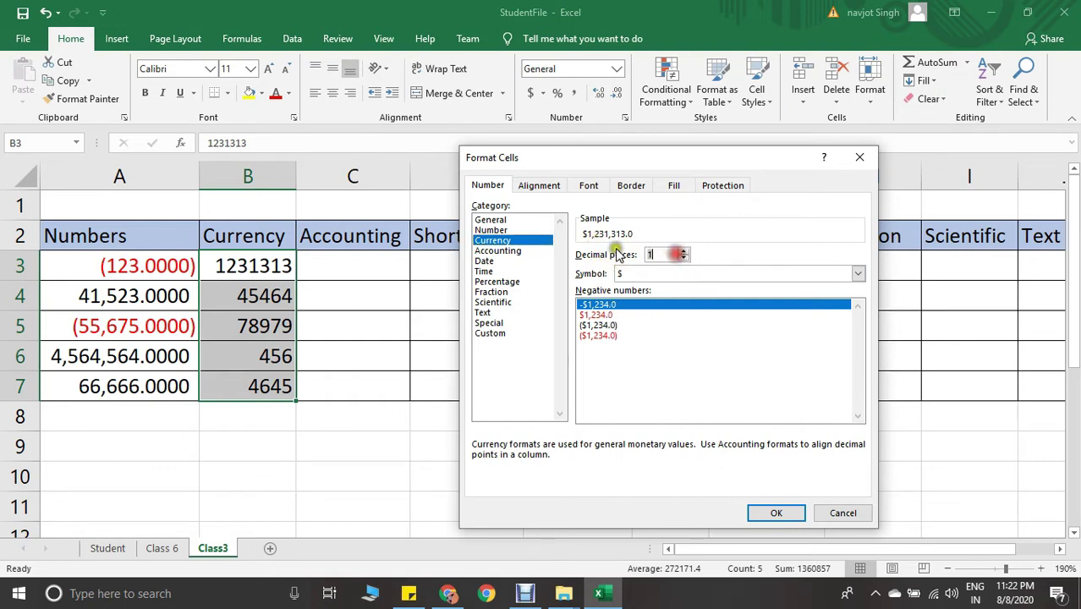
left_click(683, 251)
left_click(684, 250)
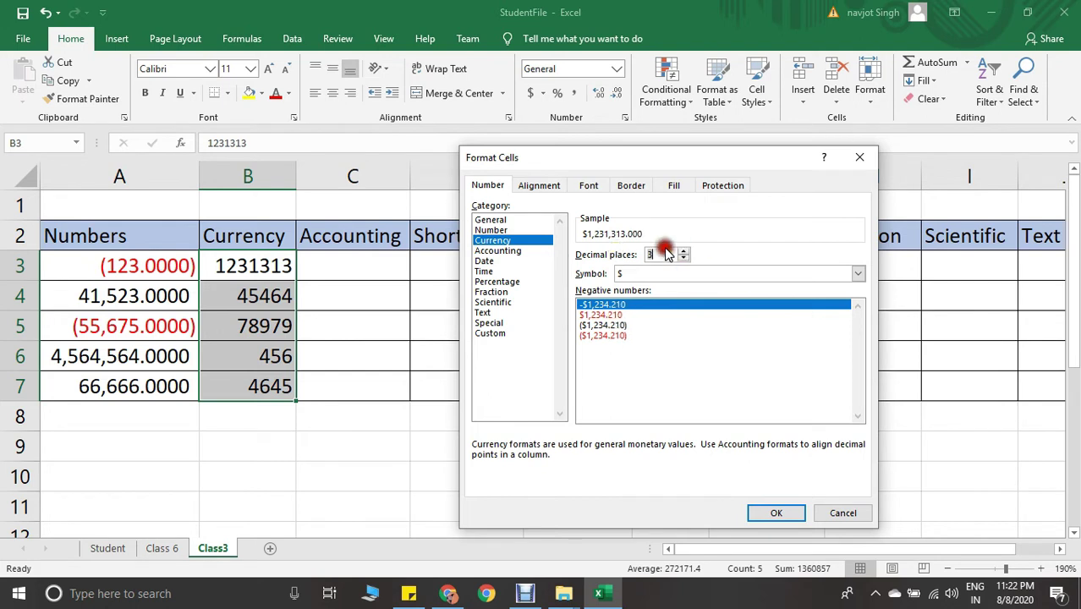
left_click(710, 273)
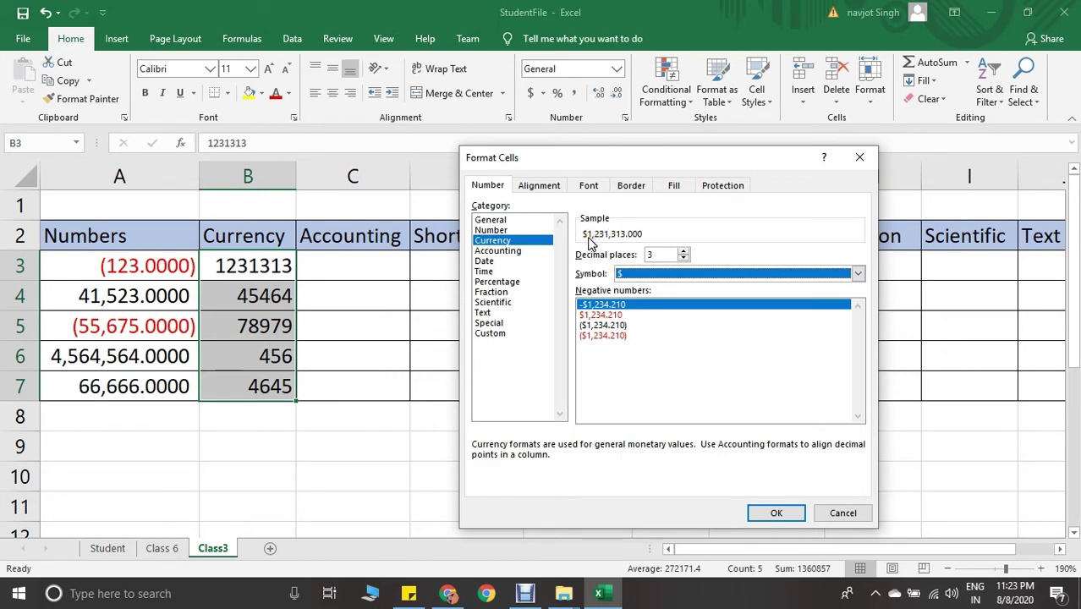
Set the currency symbol to ₹ Hindi
left_click(648, 275)
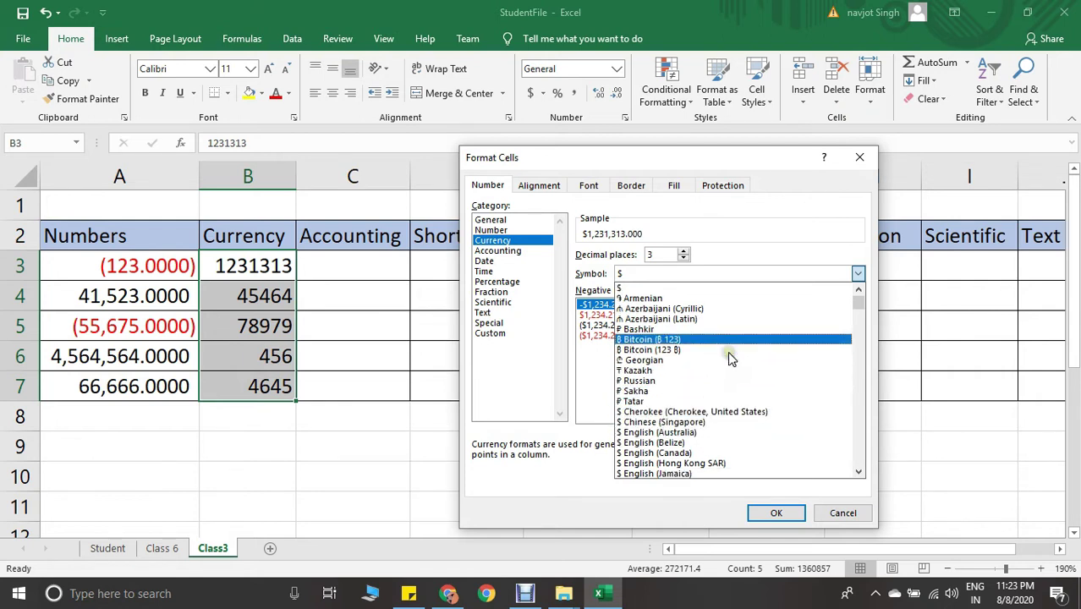
scroll(727, 351, "down", 2)
scroll(727, 351, "down", 2)
scroll(729, 358, "down", 1)
scroll(729, 358, "down", 2)
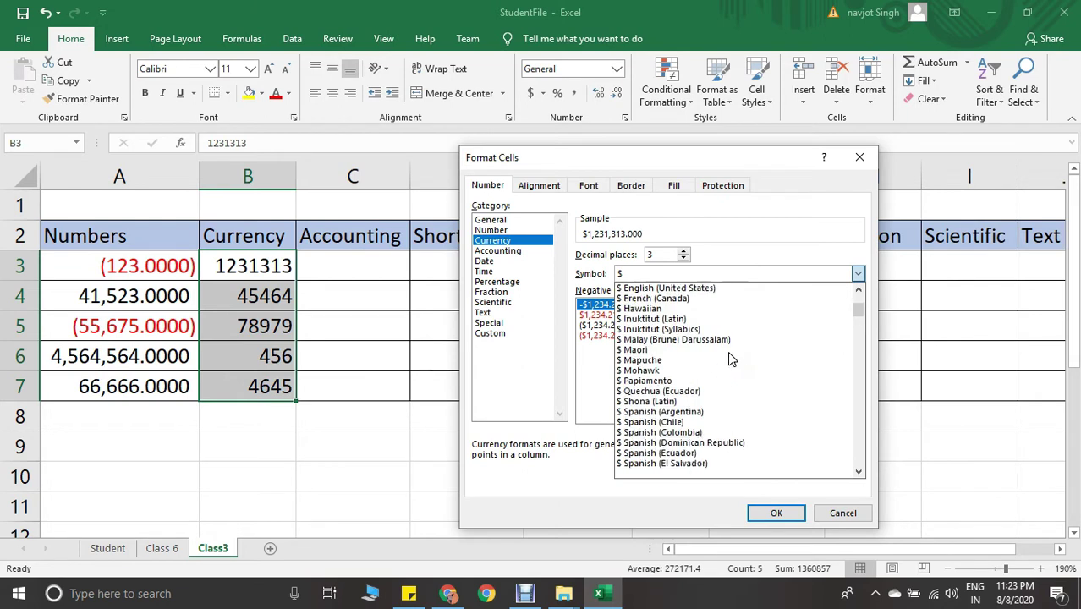
scroll(730, 358, "down", 3)
scroll(729, 359, "down", 2)
scroll(729, 359, "down", 1)
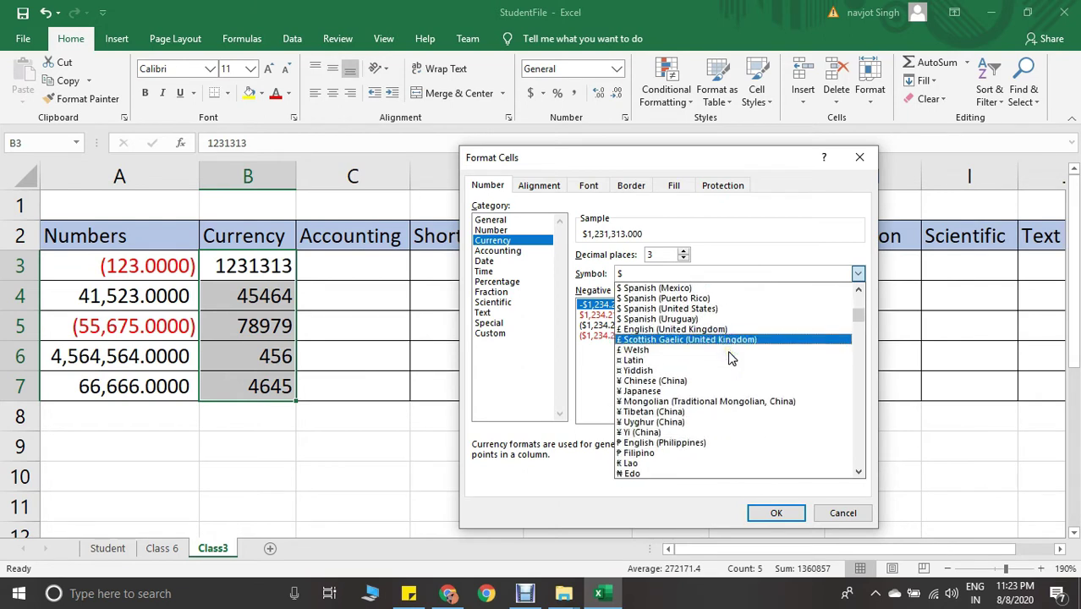
scroll(731, 359, "down", 1)
scroll(729, 358, "down", 1)
left_click(738, 361)
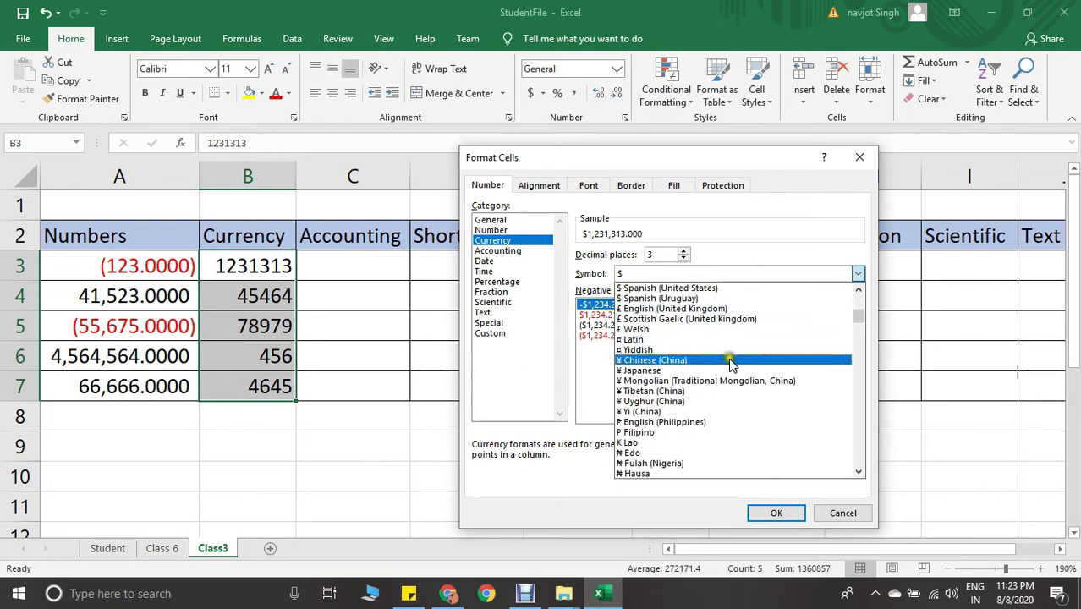
scroll(735, 389, "down", 3)
scroll(738, 372, "down", 3)
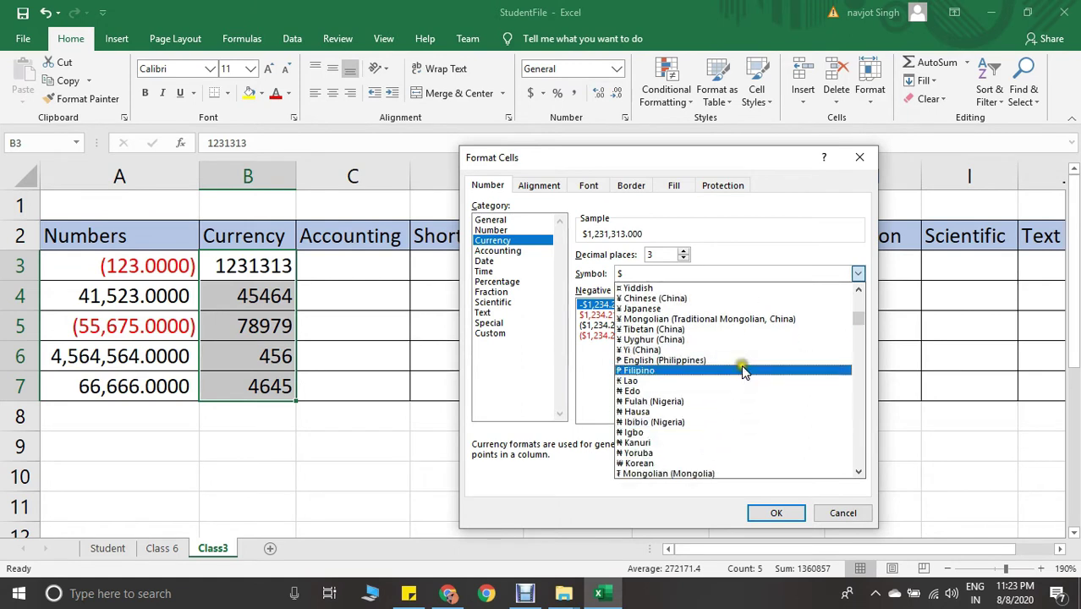
scroll(741, 368, "down", 4)
scroll(743, 368, "down", 4)
scroll(743, 367, "down", 1)
scroll(742, 367, "down", 1)
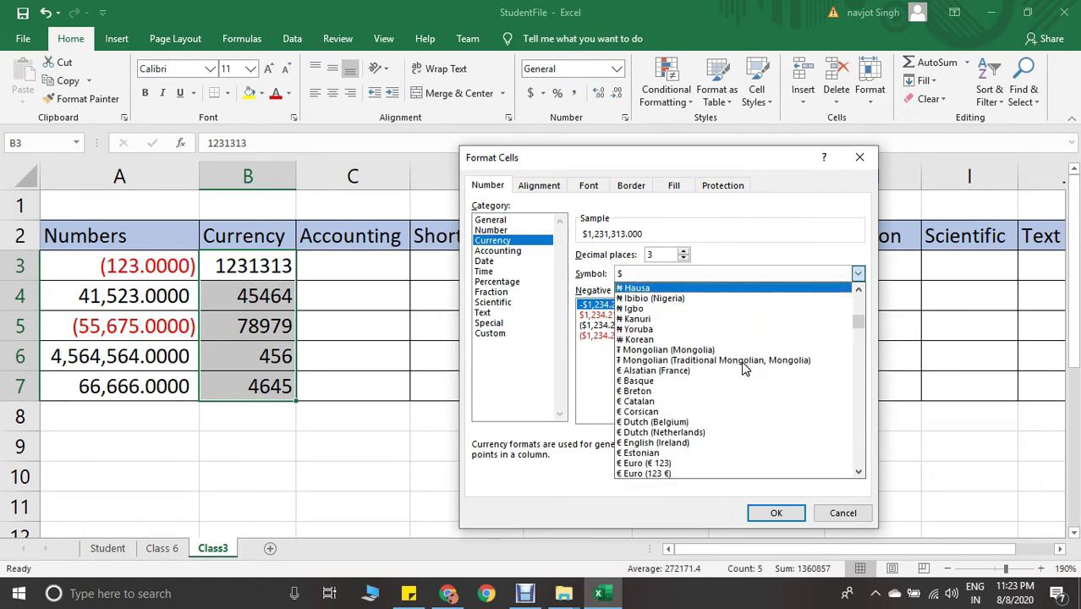
scroll(742, 368, "down", 1)
scroll(743, 367, "down", 1)
scroll(743, 367, "down", 1)
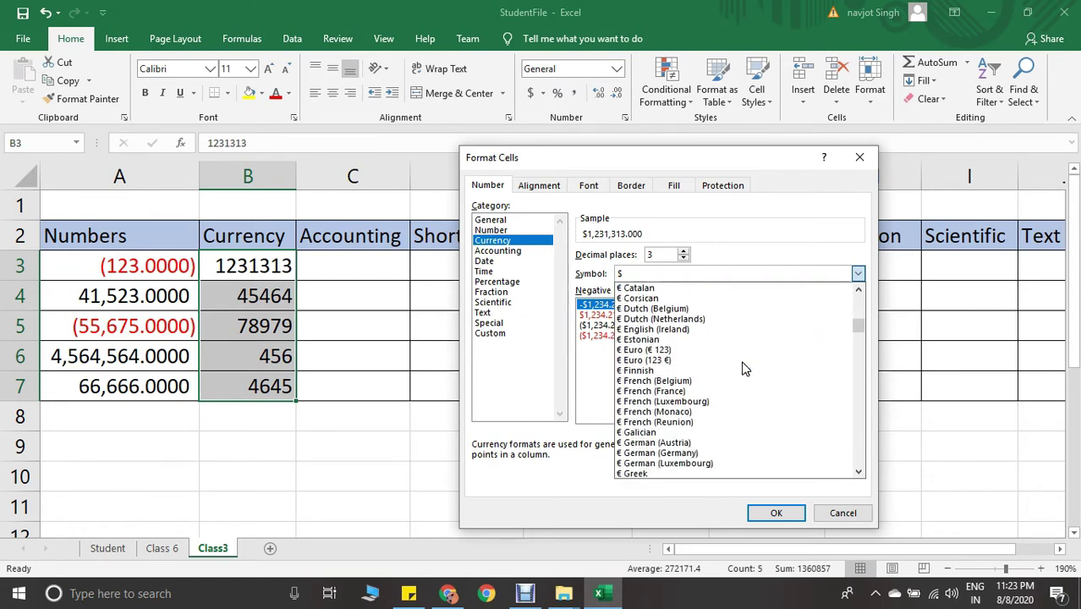
scroll(743, 367, "down", 2)
scroll(742, 367, "down", 2)
scroll(743, 367, "down", 2)
scroll(742, 367, "down", 3)
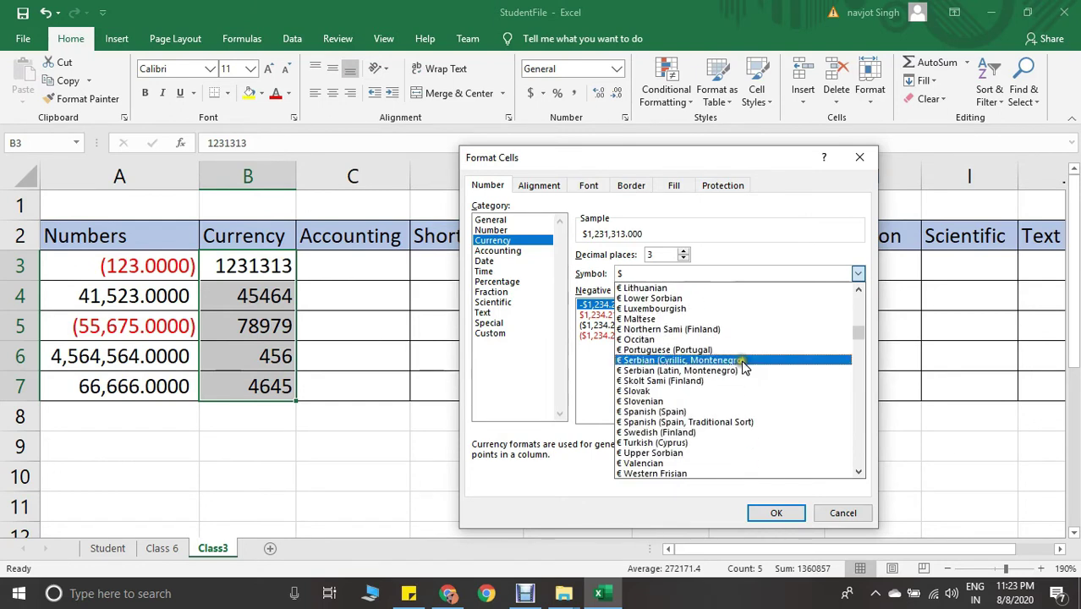
scroll(743, 367, "down", 1)
scroll(743, 367, "down", 3)
scroll(742, 367, "down", 1)
scroll(742, 367, "down", 1)
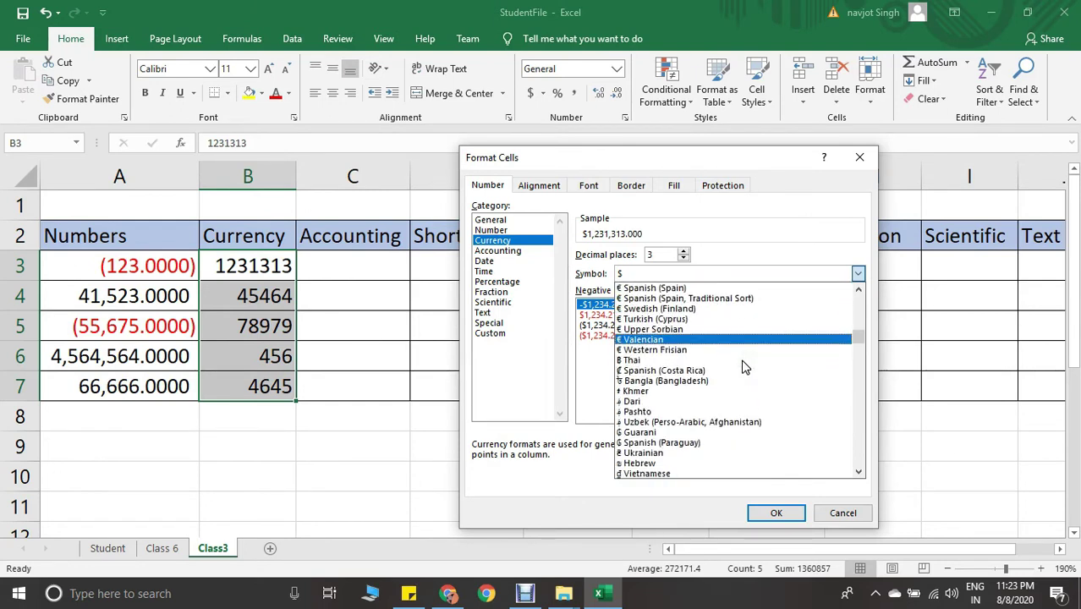
scroll(742, 368, "down", 1)
scroll(743, 367, "down", 1)
scroll(743, 367, "down", 1)
scroll(743, 367, "down", 1)
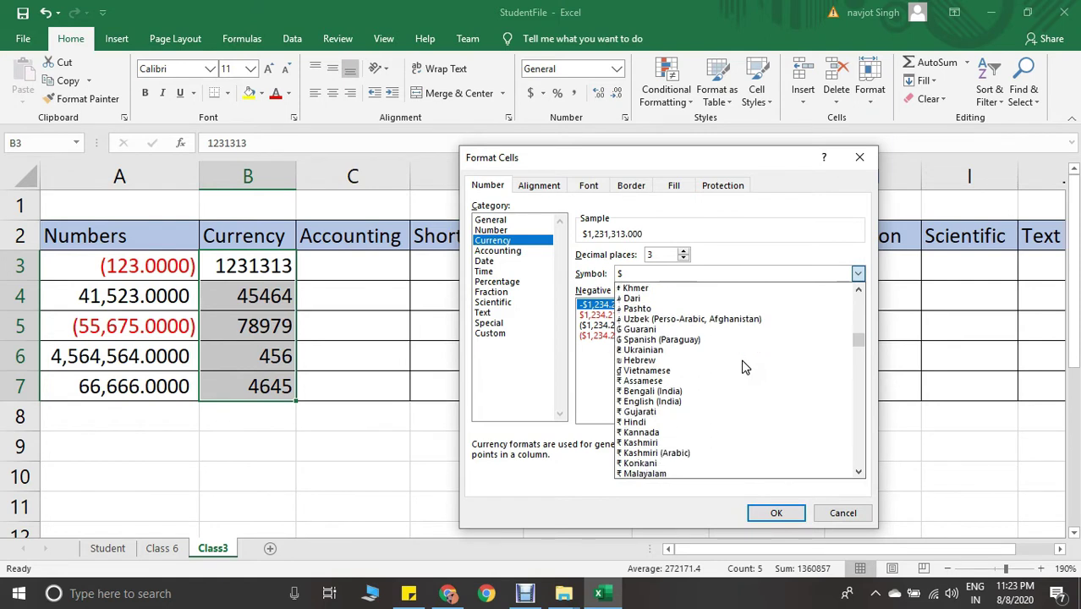
scroll(743, 367, "down", 1)
scroll(744, 367, "down", 1)
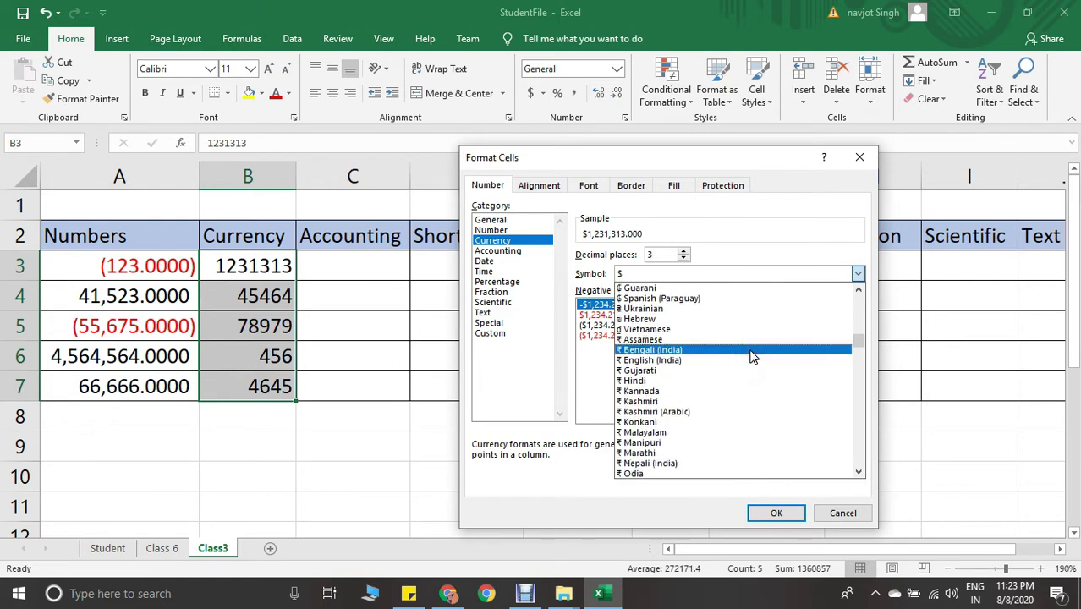
left_click(692, 352)
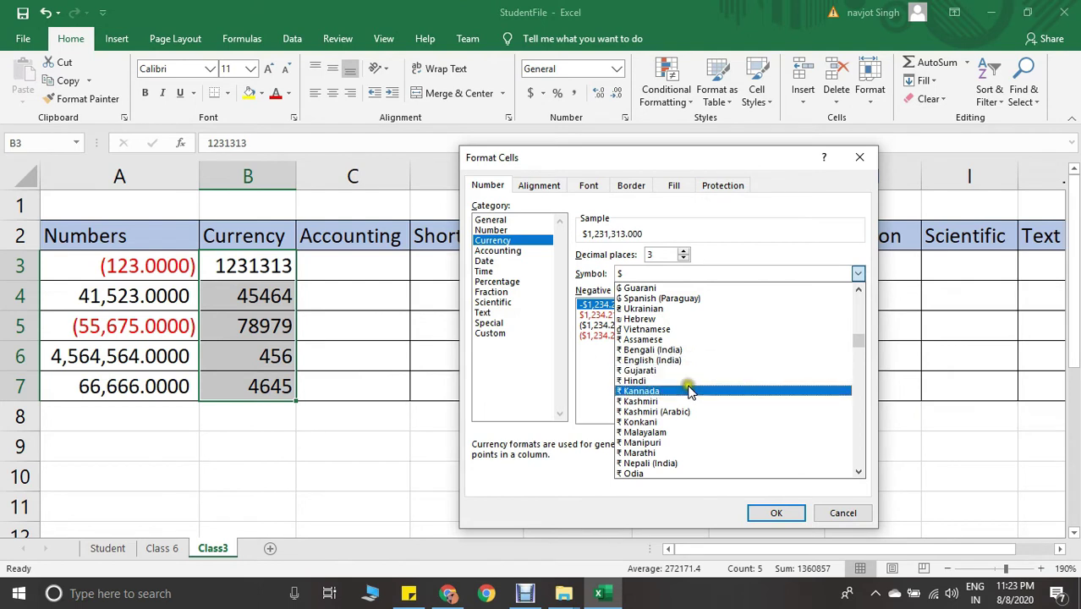
left_click(689, 381)
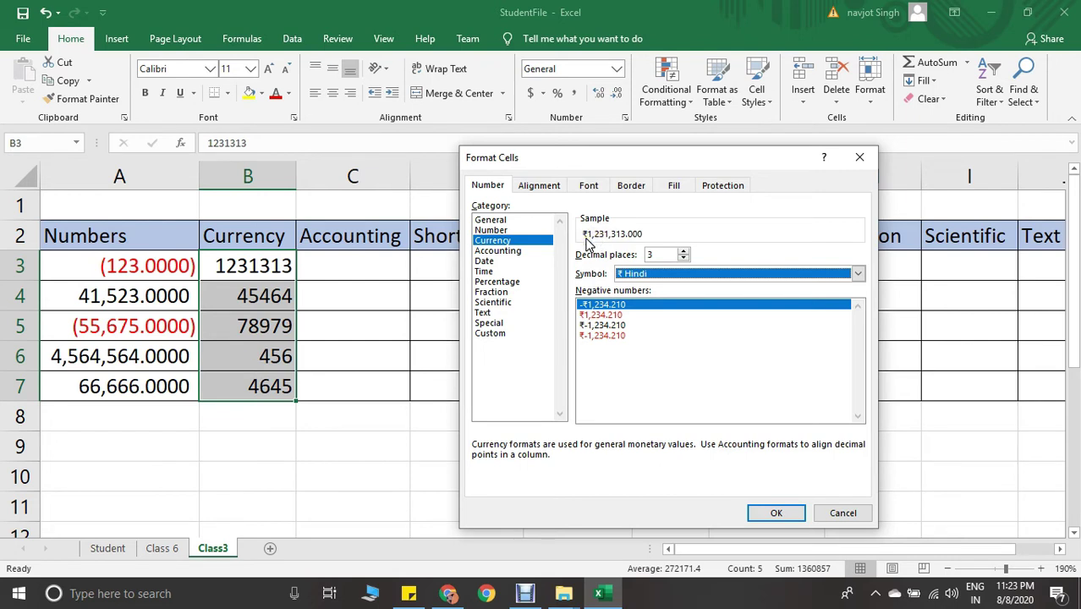
Pick the red ₹1,234.210 negative style and apply the rupee format
left_click(642, 326)
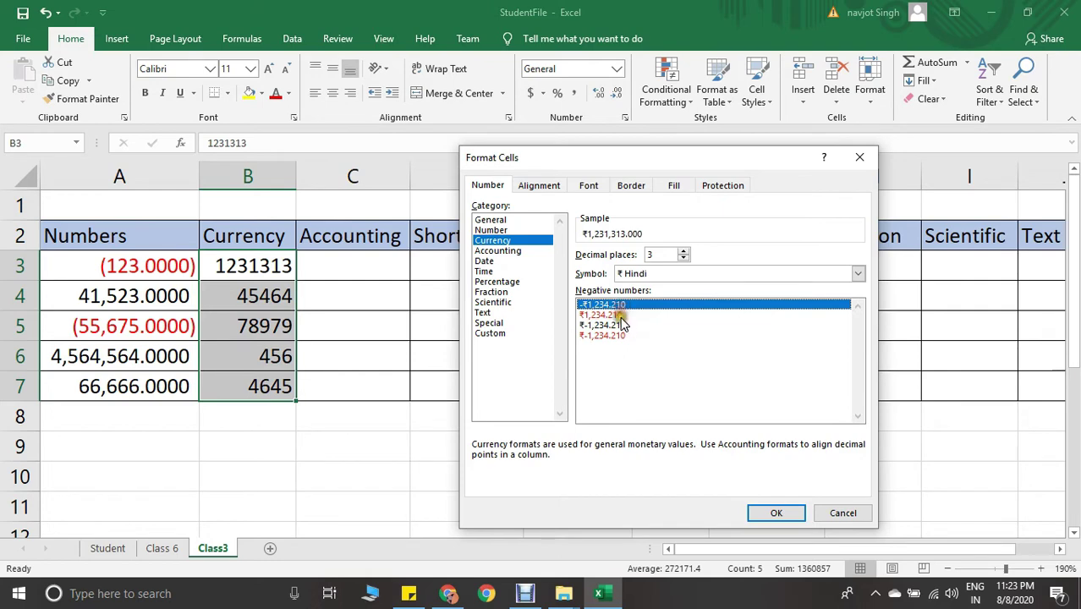
left_click(620, 315)
left_click(630, 335)
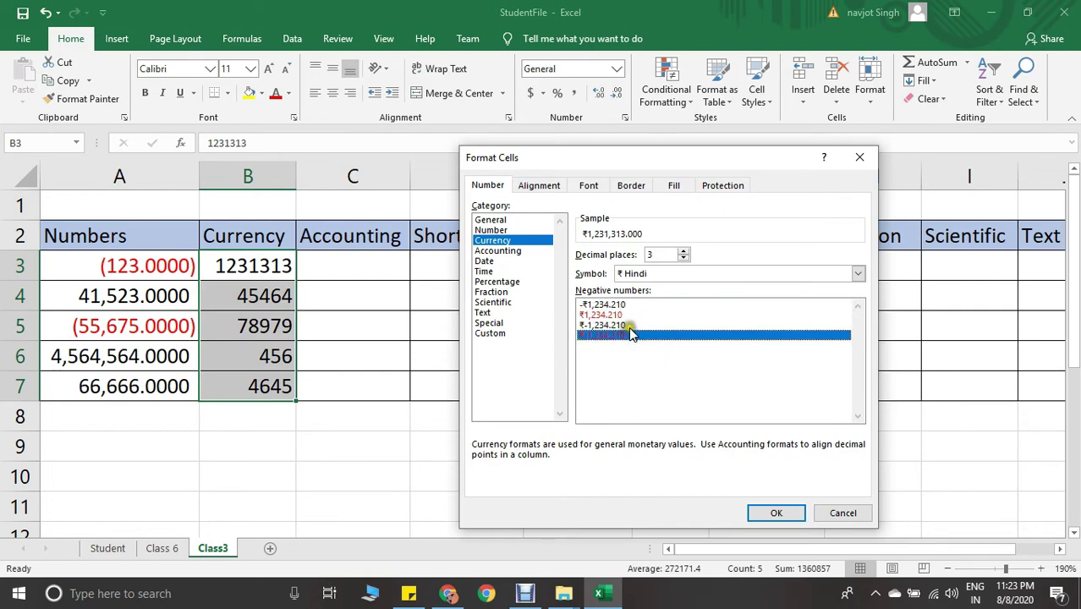
double_click(630, 313)
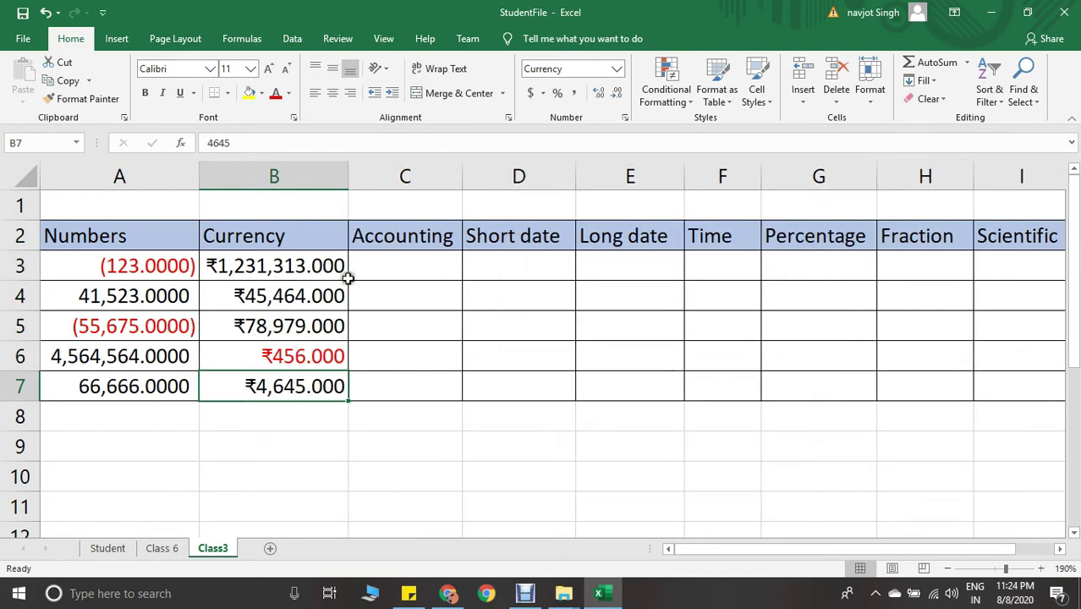
Enter 123, 1454, 648, 79 and 7878 into the Accounting column C3:C7
left_click(406, 244)
left_click(409, 263)
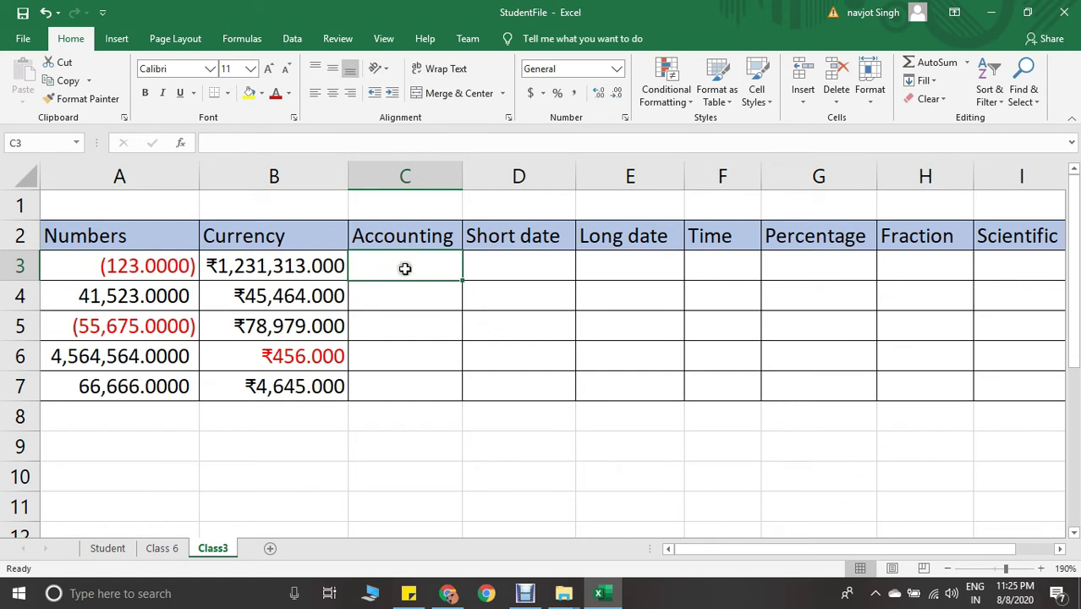
type("123 1454")
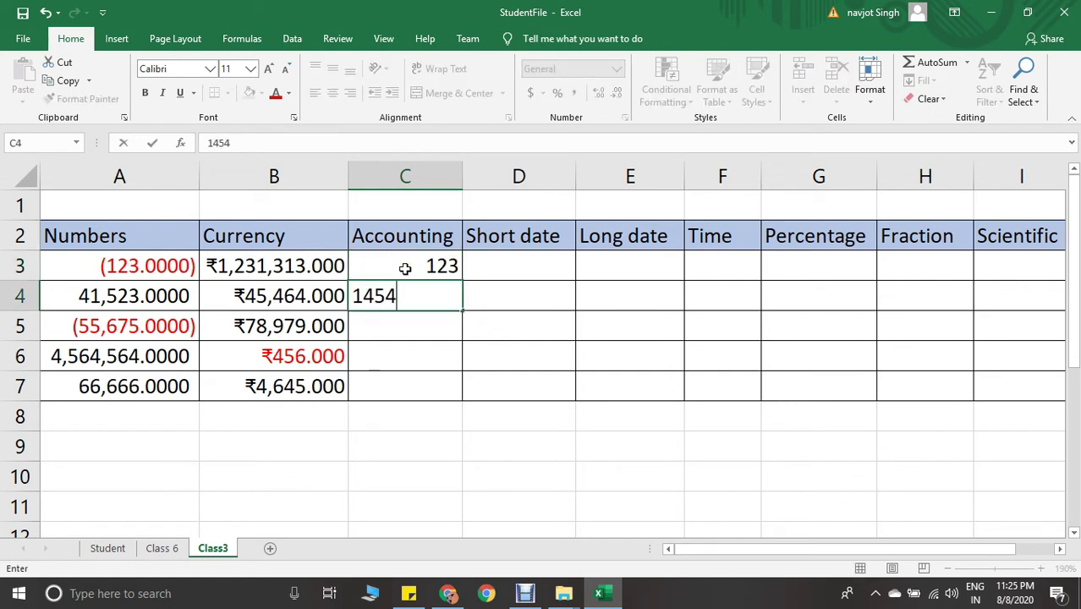
type(" 648 79 ")
type("7878")
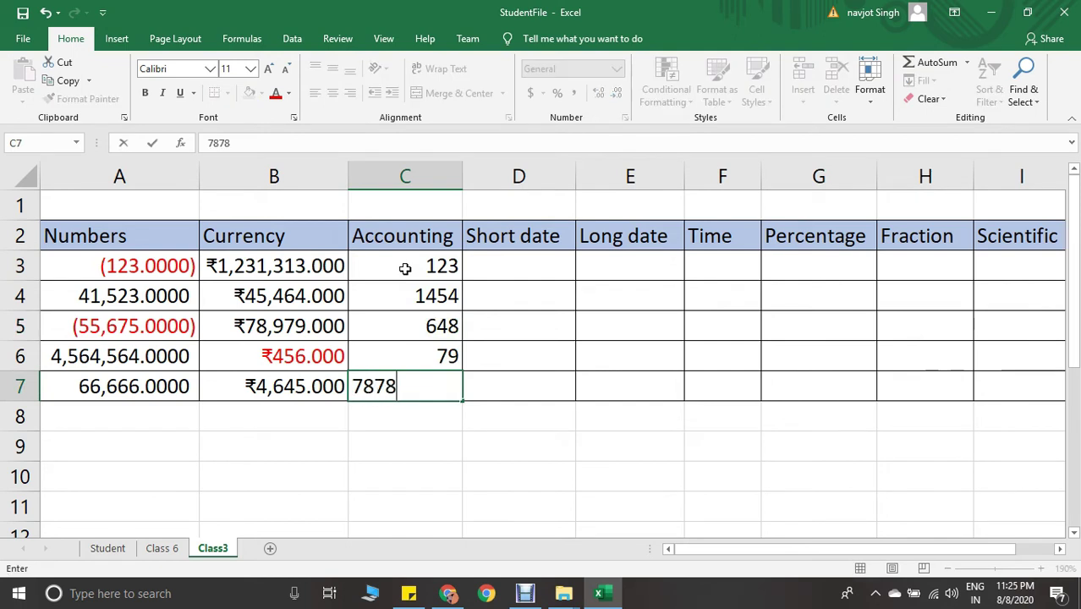
key("Left")
key("Left")
key("Right")
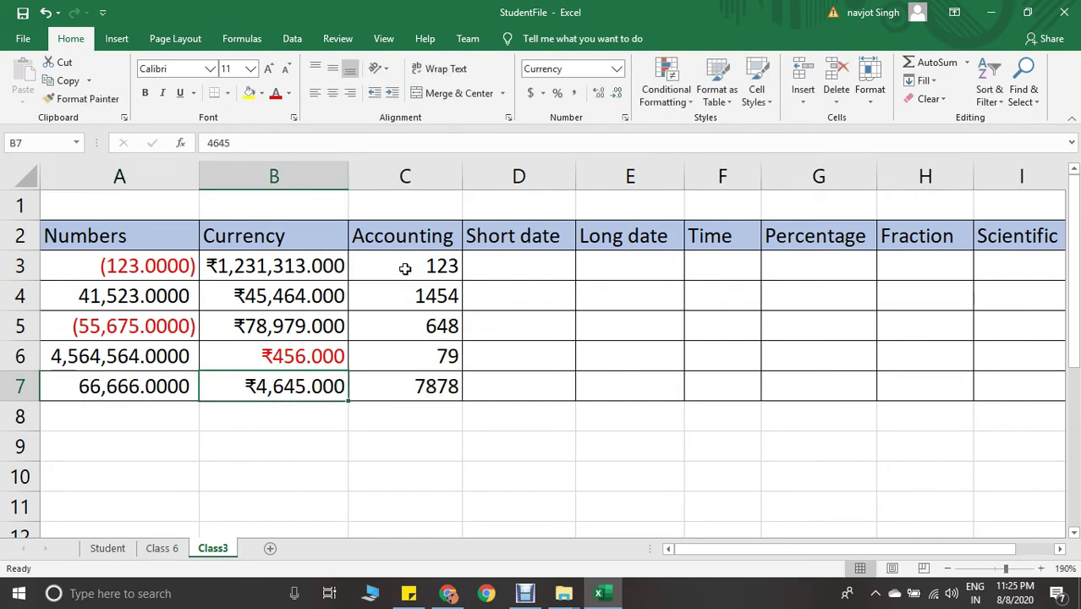
Prefix minus signs so C6 reads -79 and C4 reads -1454
double_click(416, 362)
type("-")
left_click(495, 386)
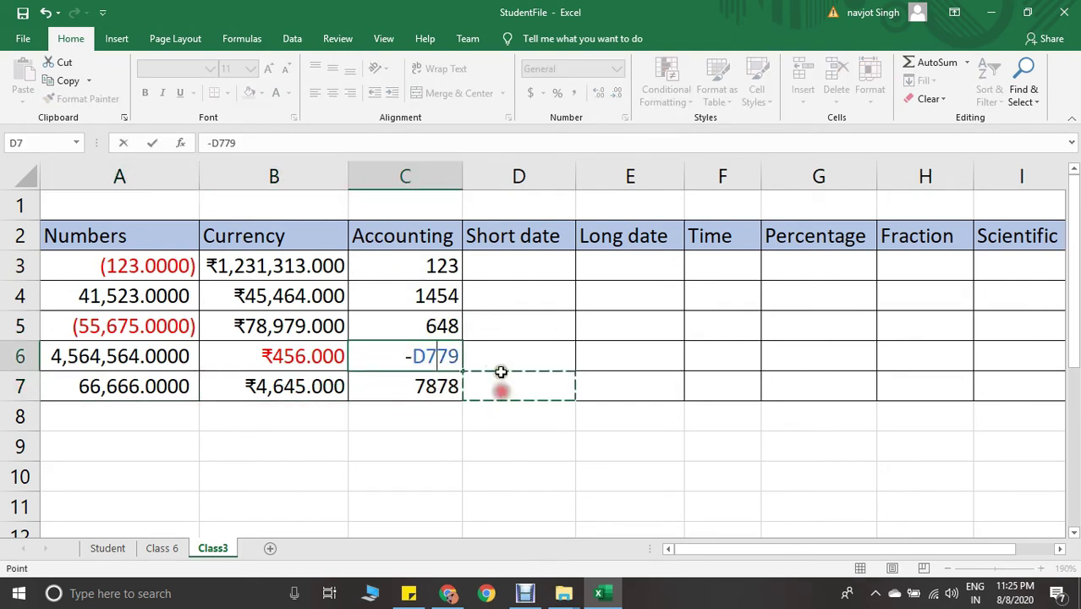
key("Escape")
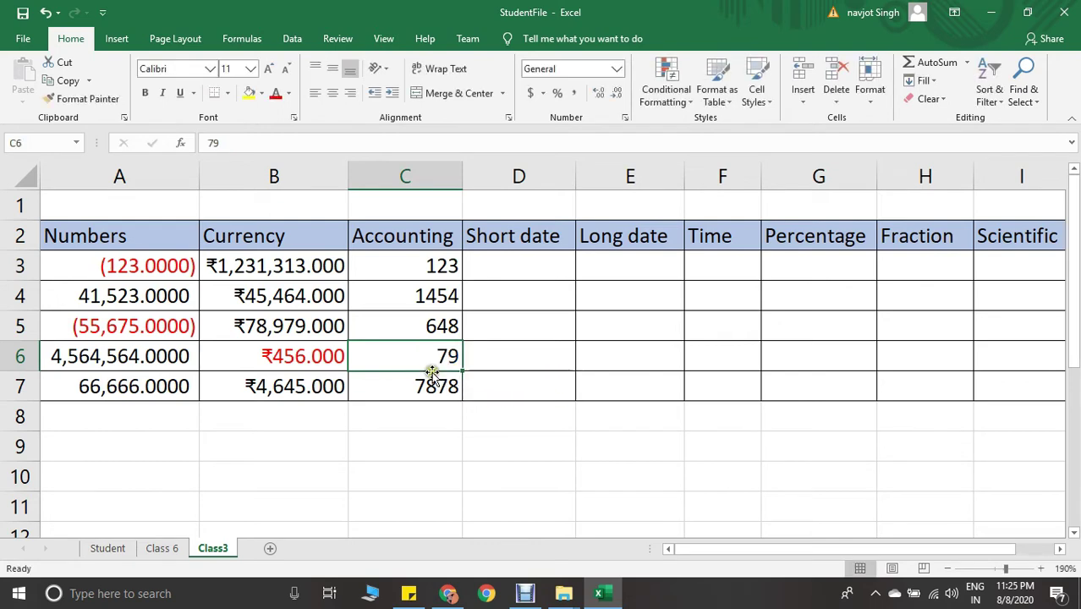
double_click(434, 355)
type("-")
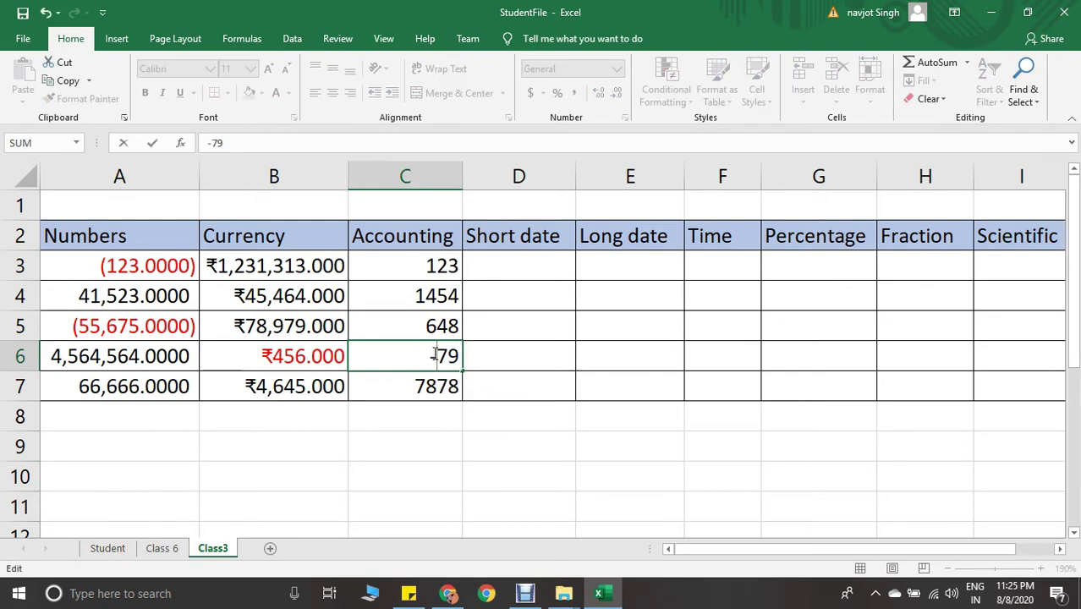
key("Return")
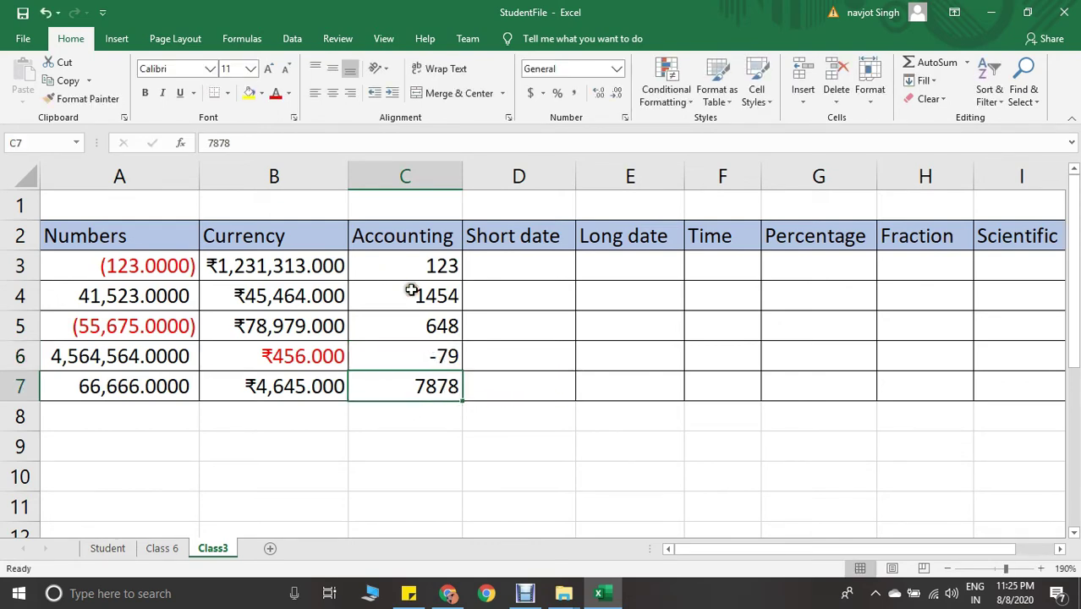
double_click(411, 291)
type("-")
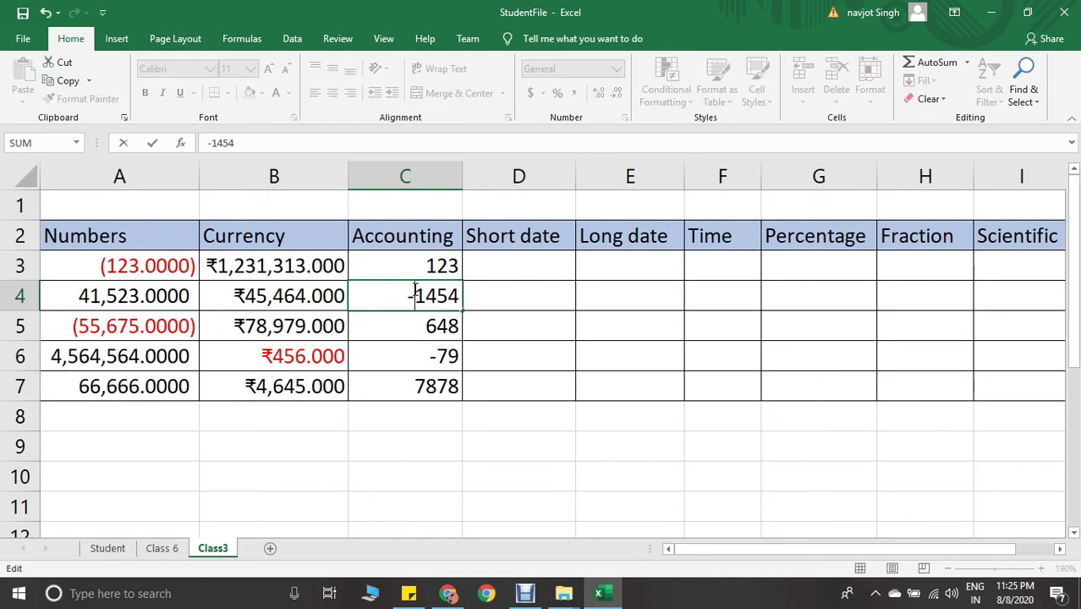
key("Return")
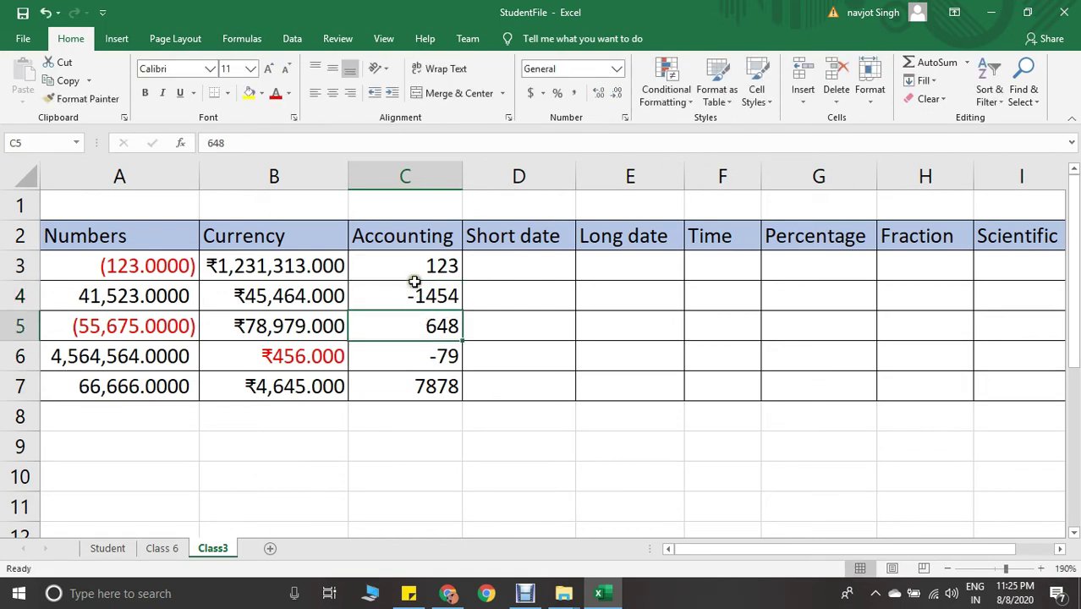
Format C3:C7 as Accounting with the $ symbol and 2 decimal places
mouse_move(416, 270)
left_mouse_down()
mouse_move(414, 372)
mouse_move(430, 386)
left_mouse_up()
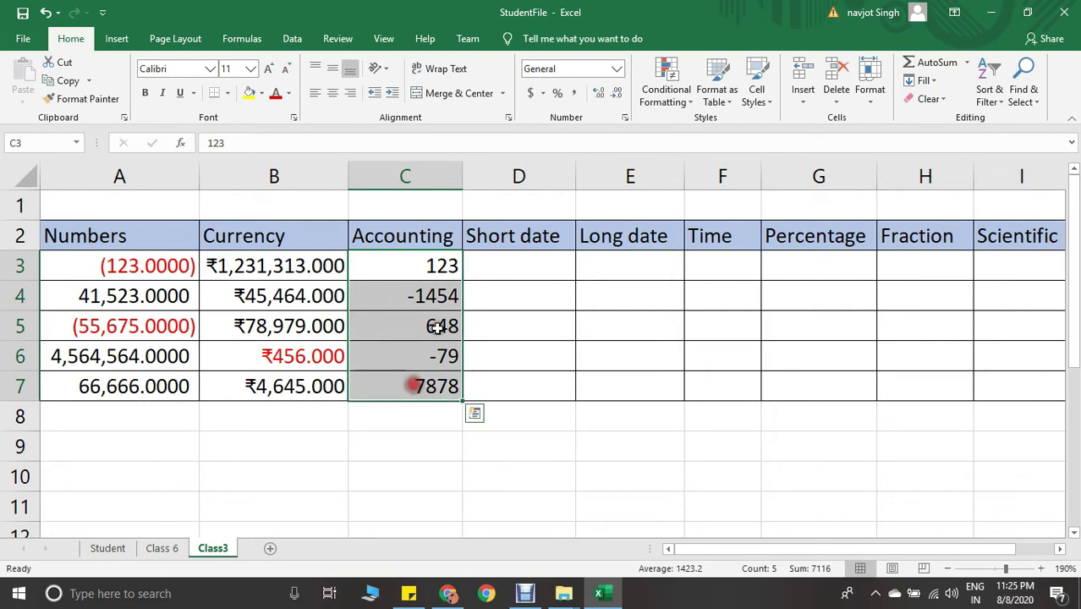
left_click(615, 69)
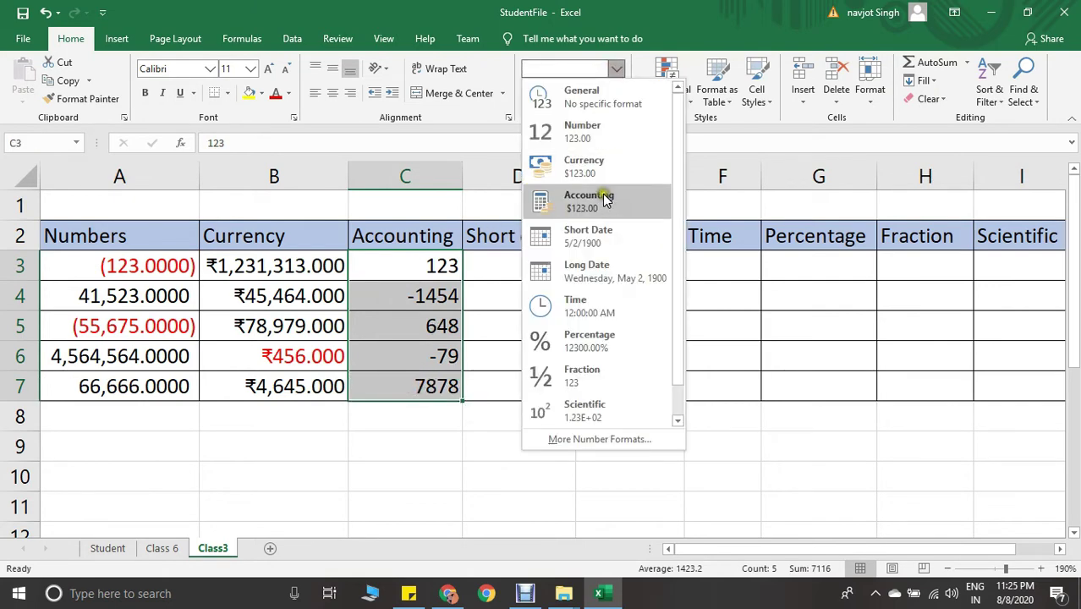
left_click(711, 152)
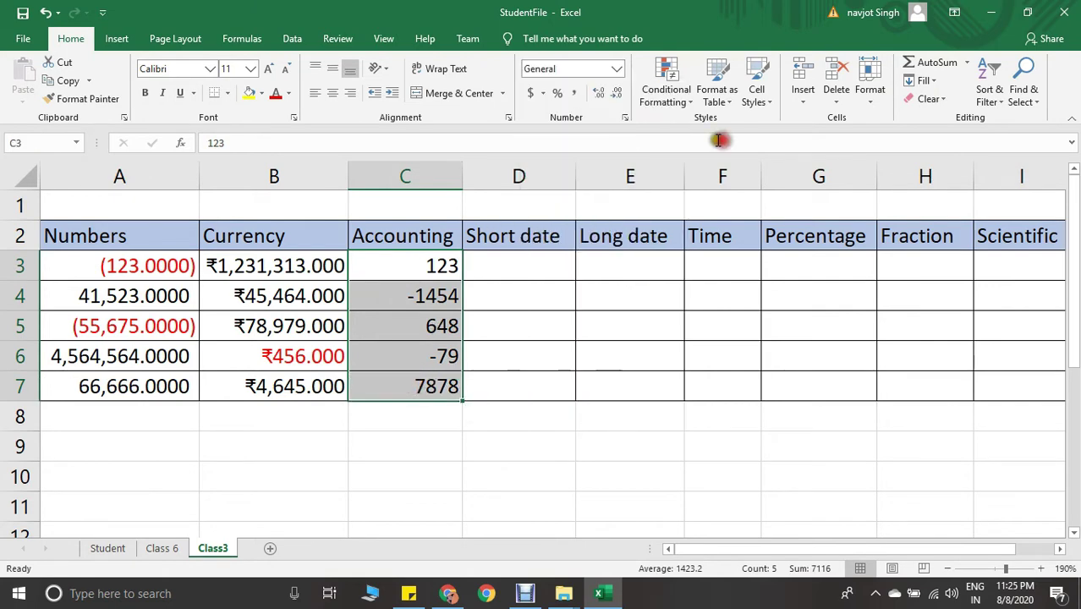
left_click(626, 118)
left_click(514, 250)
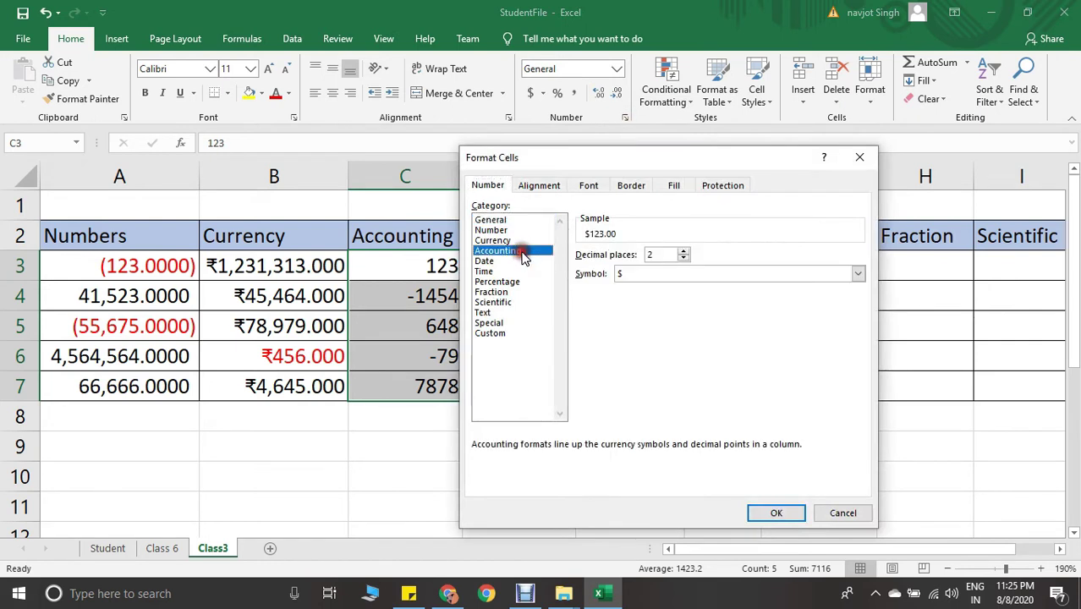
left_click_drag(615, 167, 723, 163)
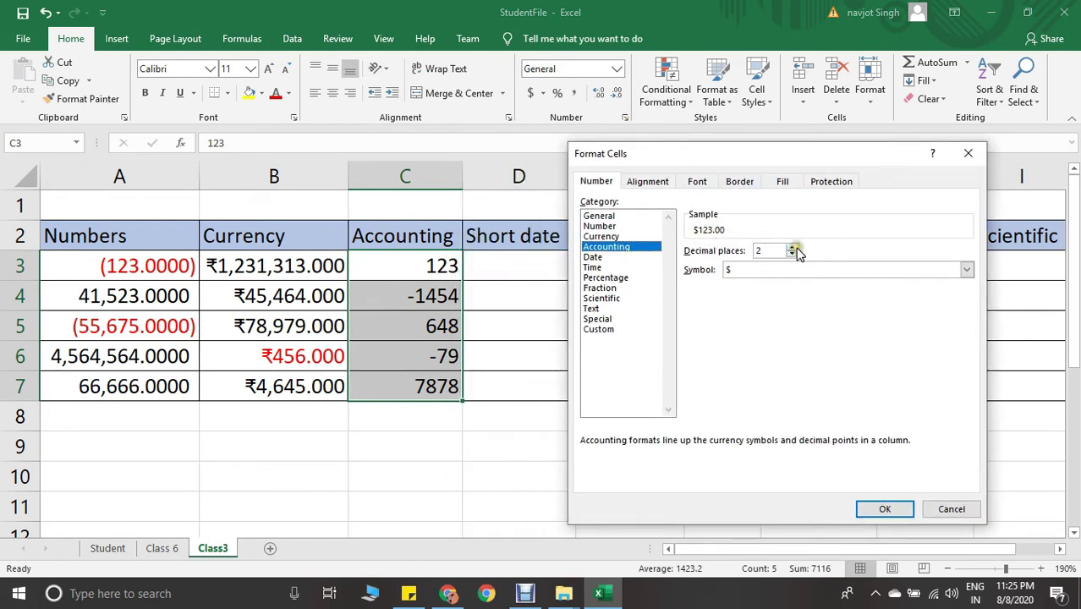
left_click(966, 268)
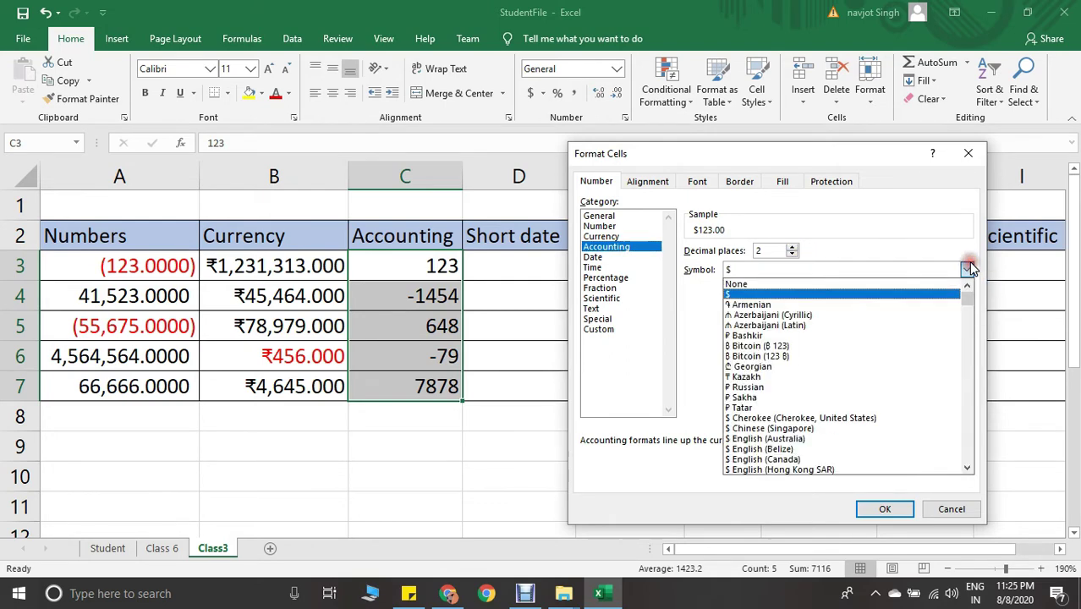
left_click(969, 269)
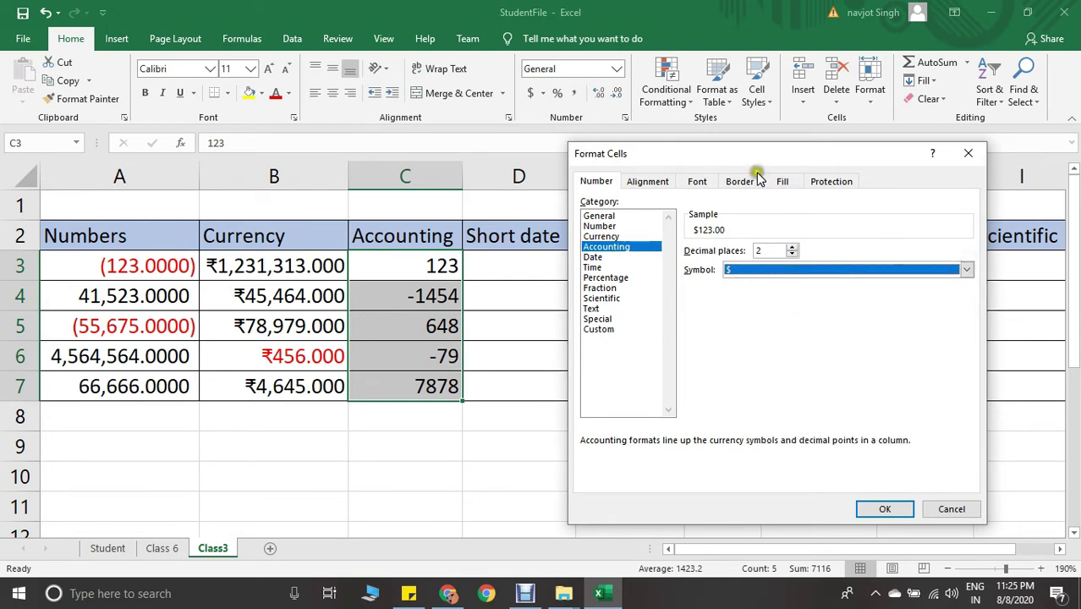
mouse_move(756, 159)
left_mouse_down()
mouse_move(661, 126)
mouse_move(658, 88)
left_mouse_up()
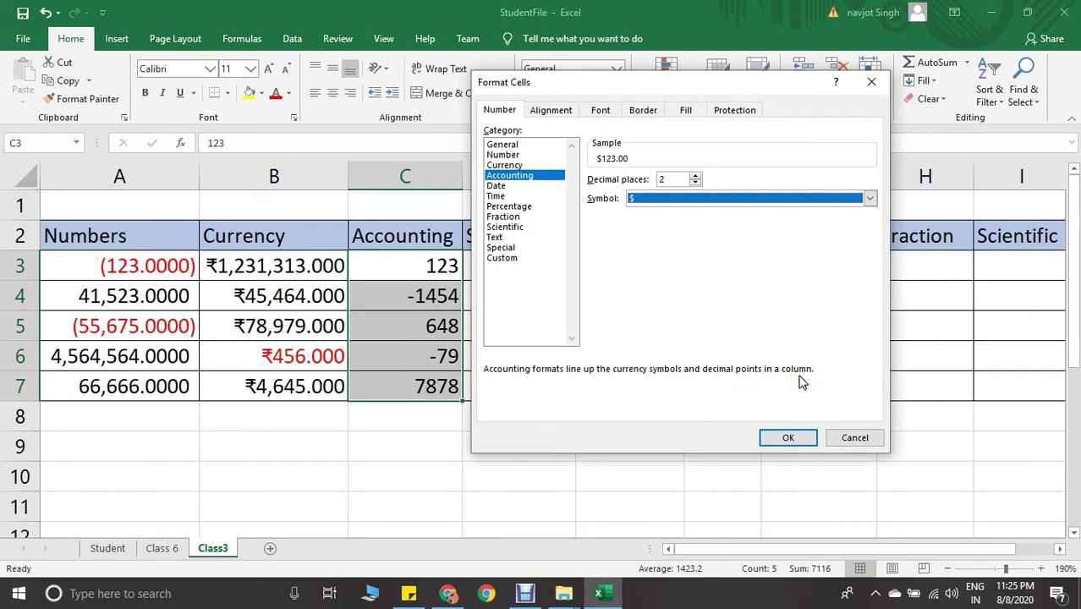
left_click(789, 438)
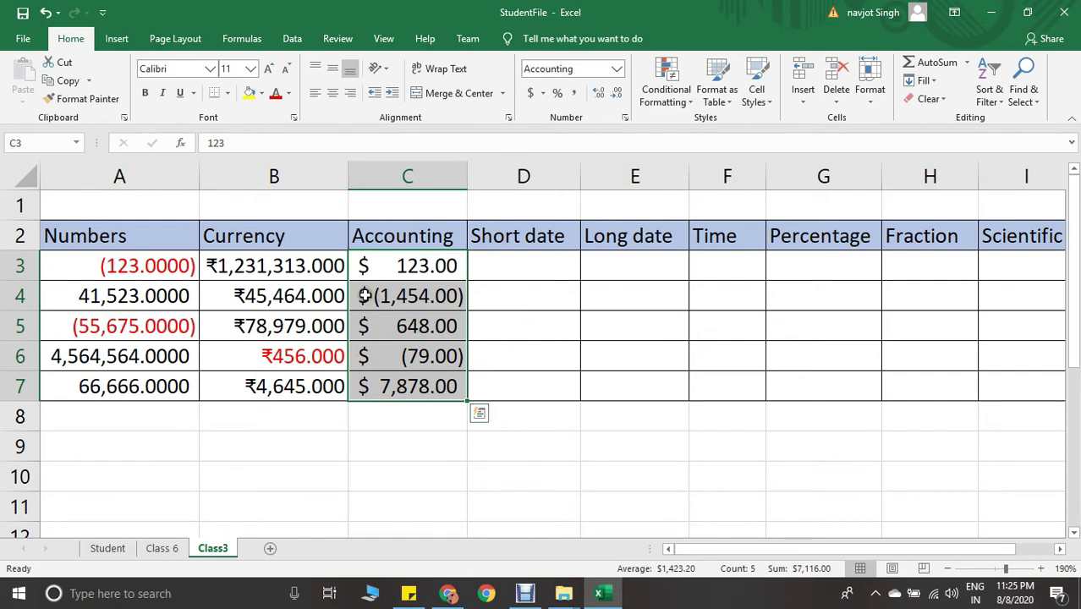
left_click(378, 269)
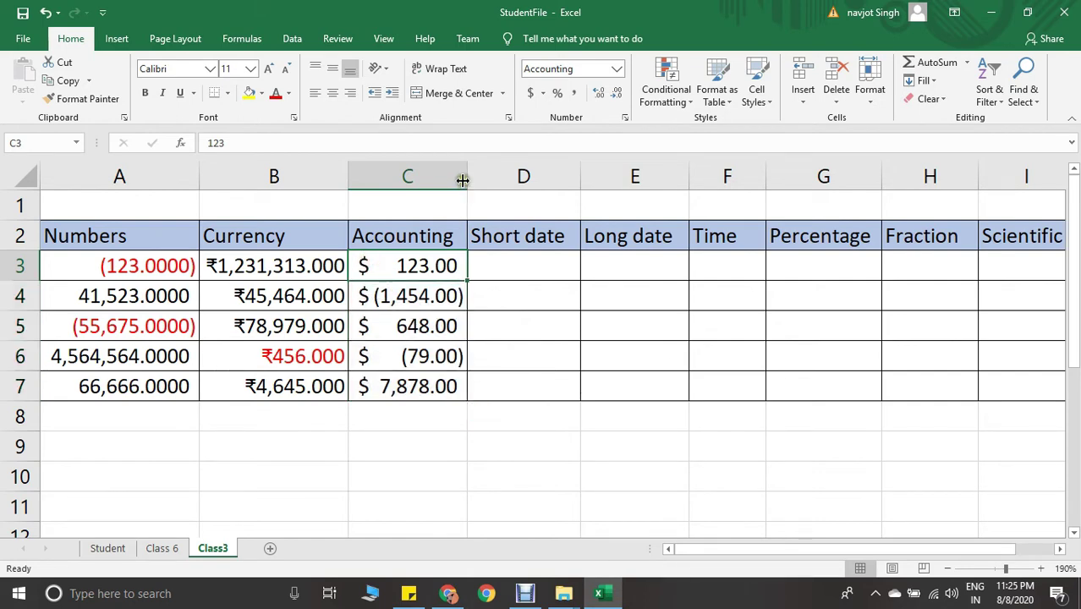
Widen column C, then enter 0 in B5 and C5, showing ₹0.000 and a $ - dash
left_click_drag(467, 176, 515, 176)
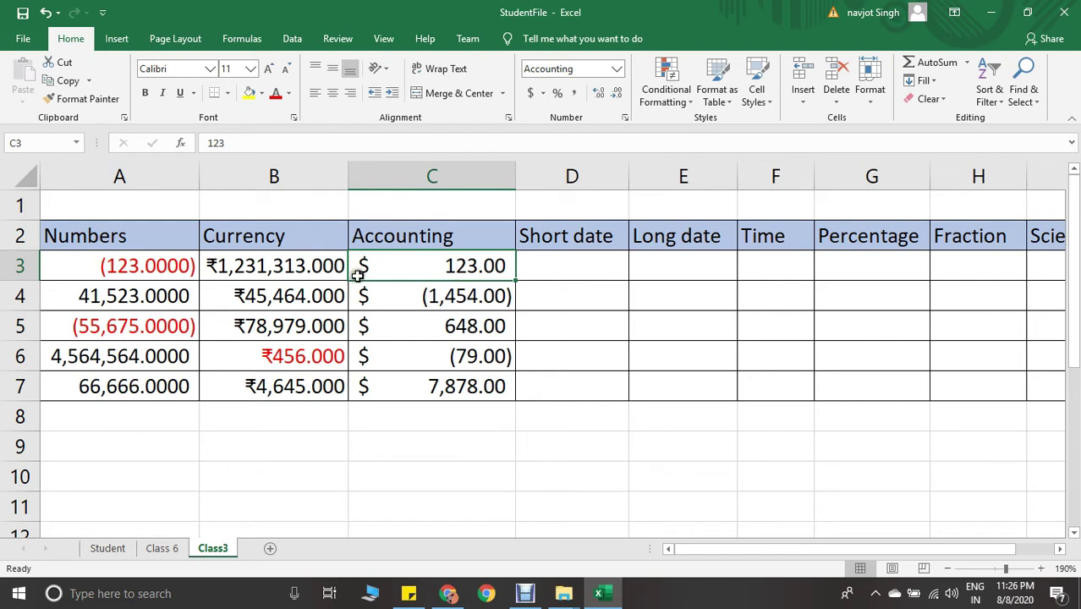
left_click(450, 333)
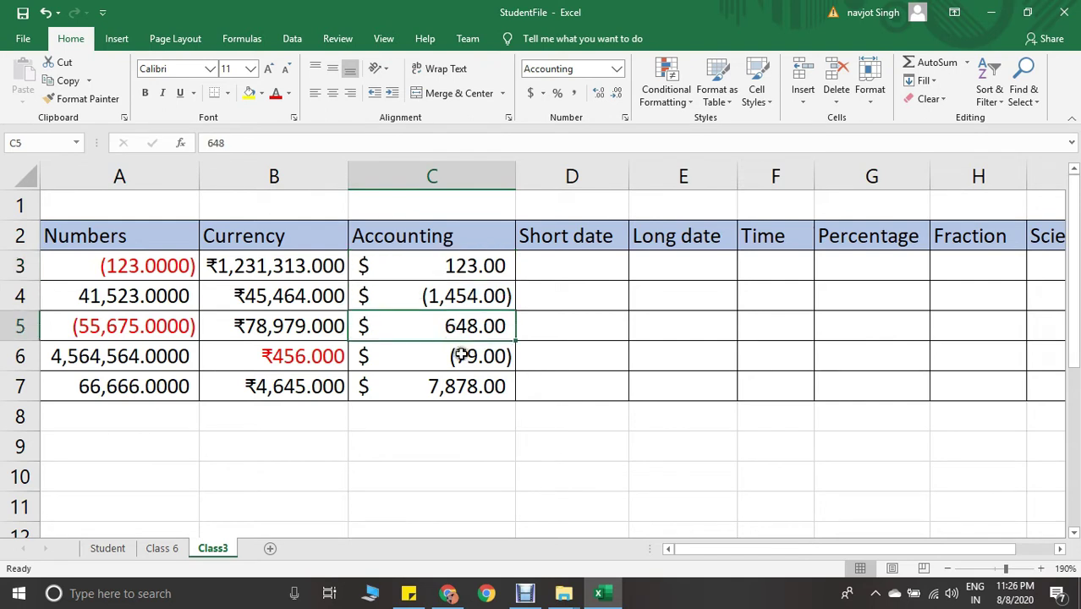
left_click(296, 332)
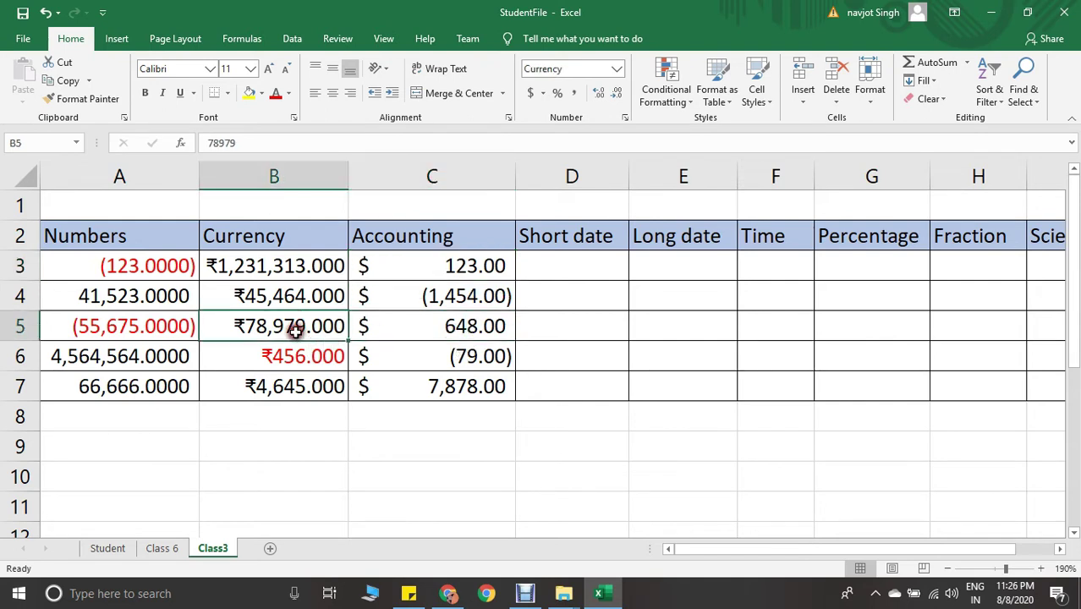
type("0")
key("Return")
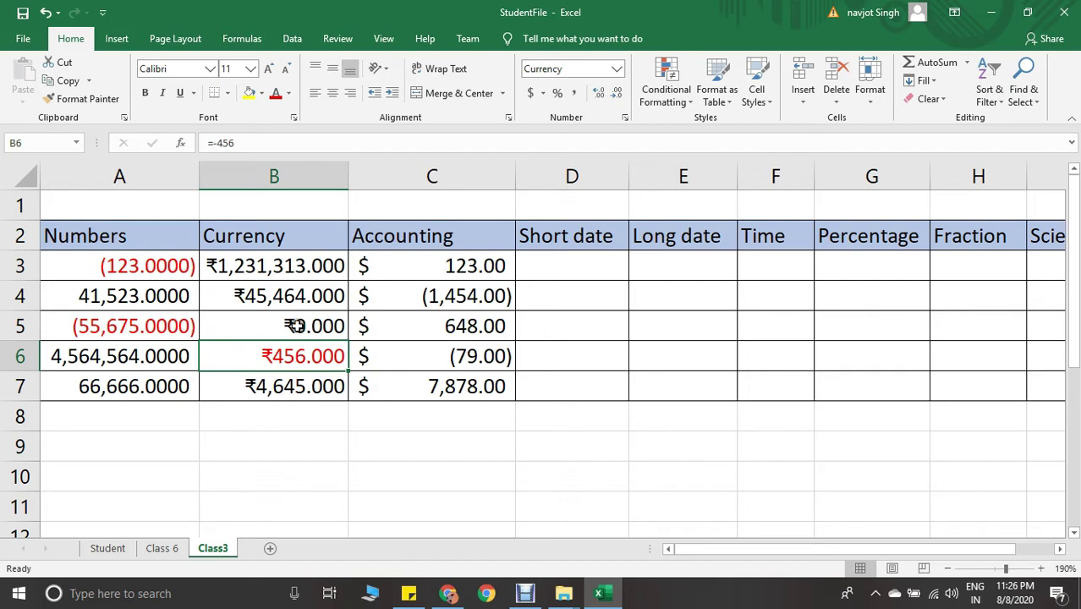
left_click(446, 326)
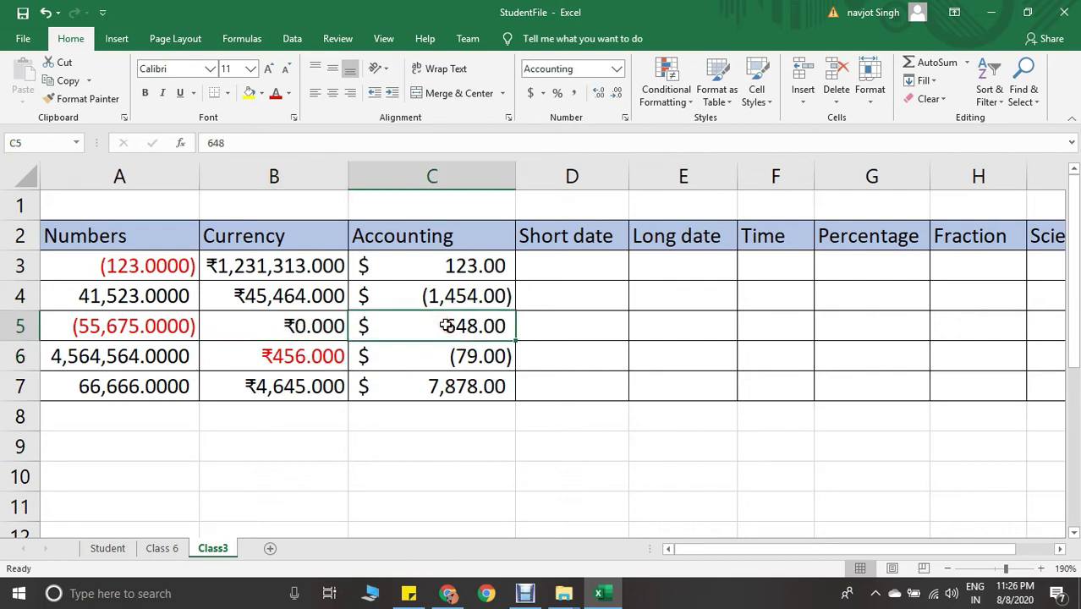
type("0")
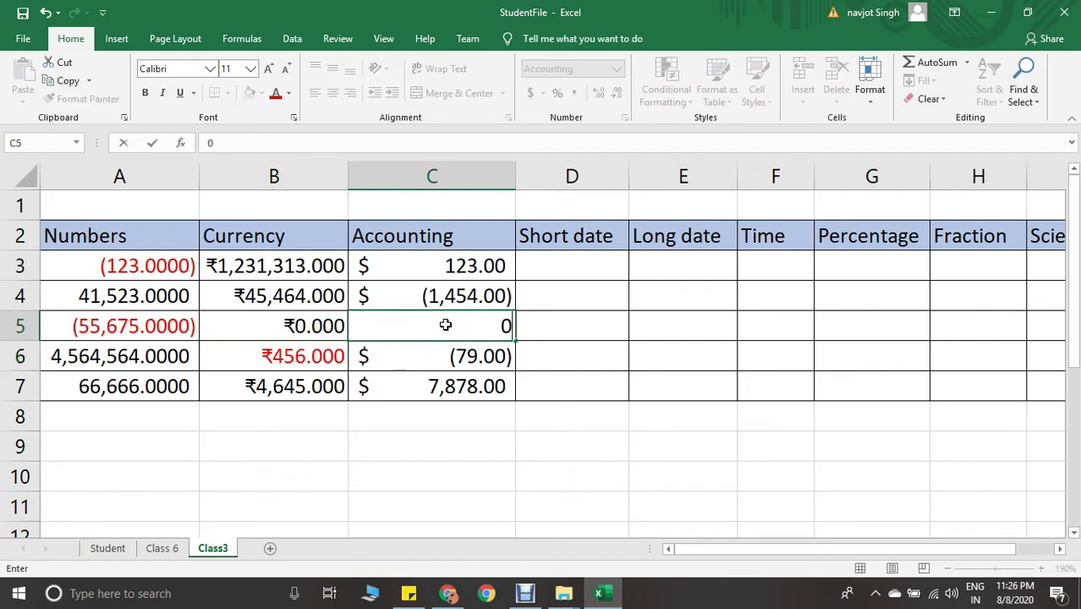
key("Return")
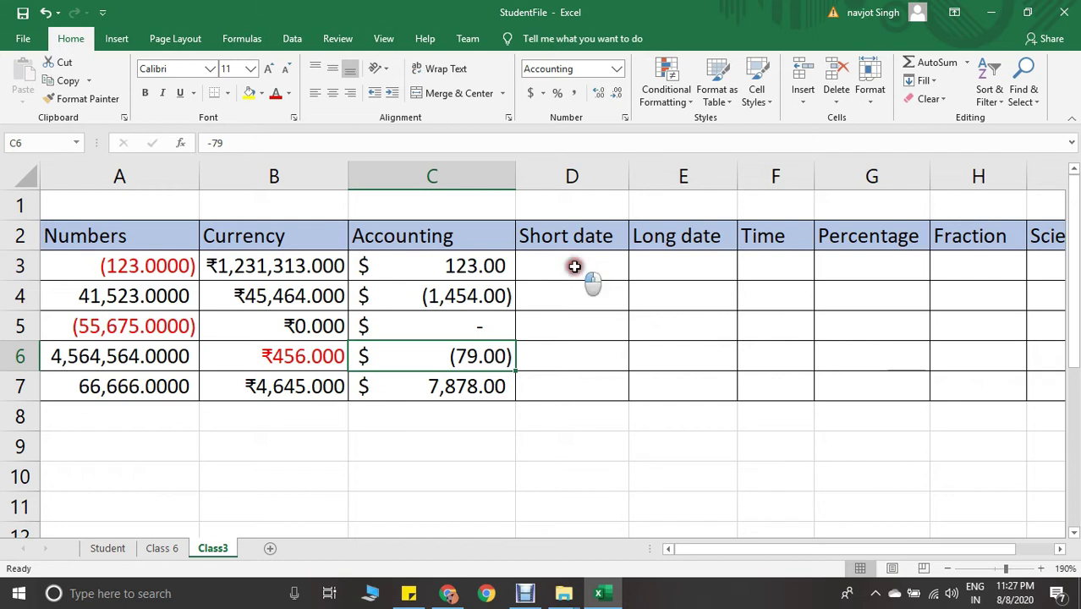
Enter the date 8/8/2020 into cell D3 under Short date
left_click(574, 266)
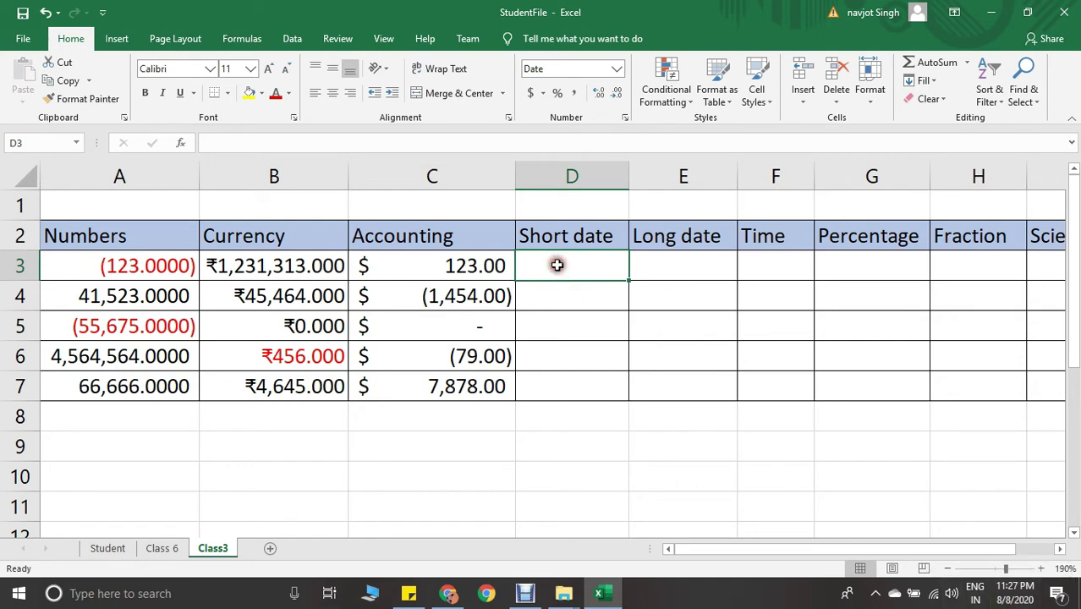
type("8")
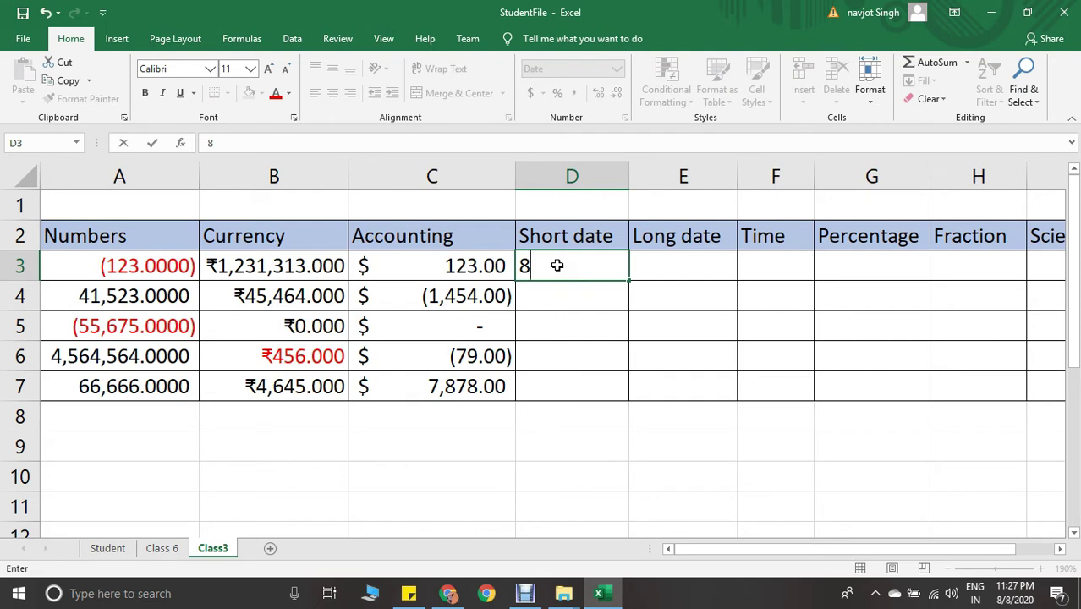
type("/8")
type("/2020")
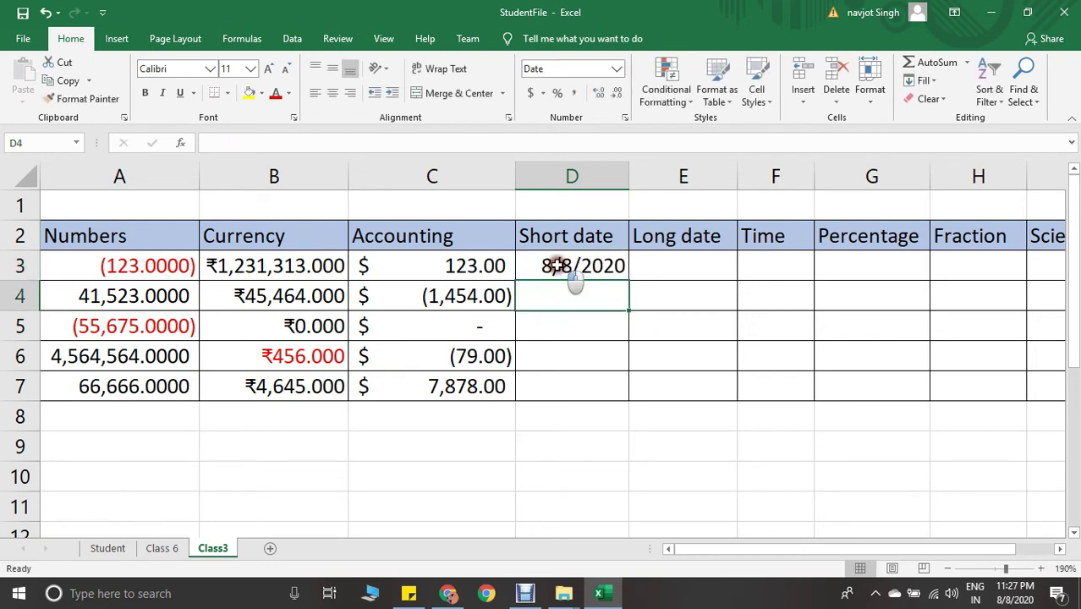
key("ctrl+Return")
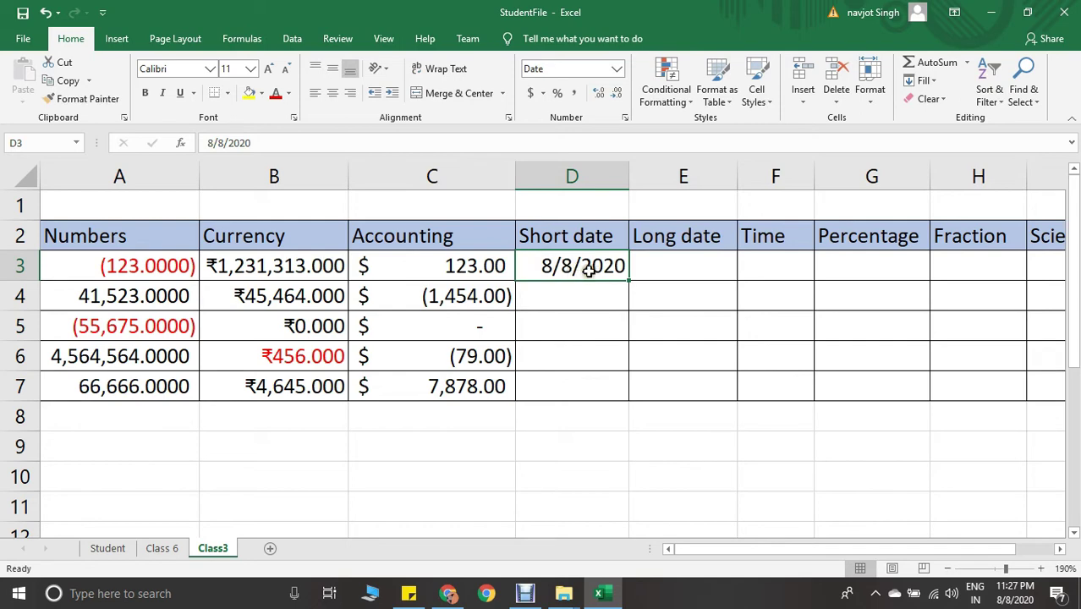
Format the D3 date with the 3/14 month/day date type
left_click(624, 120)
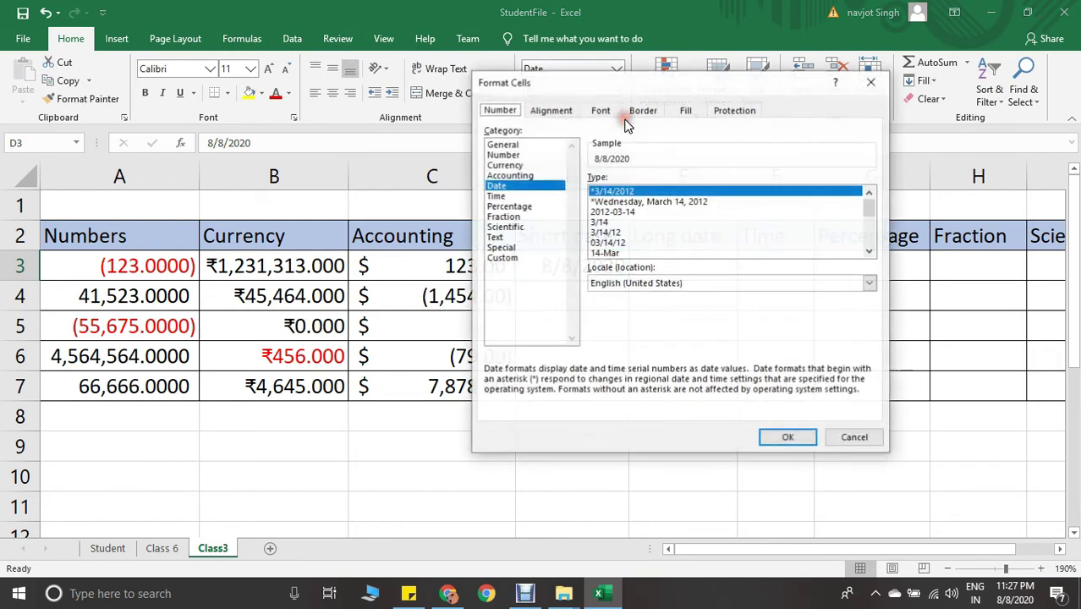
left_click_drag(639, 86, 230, 133)
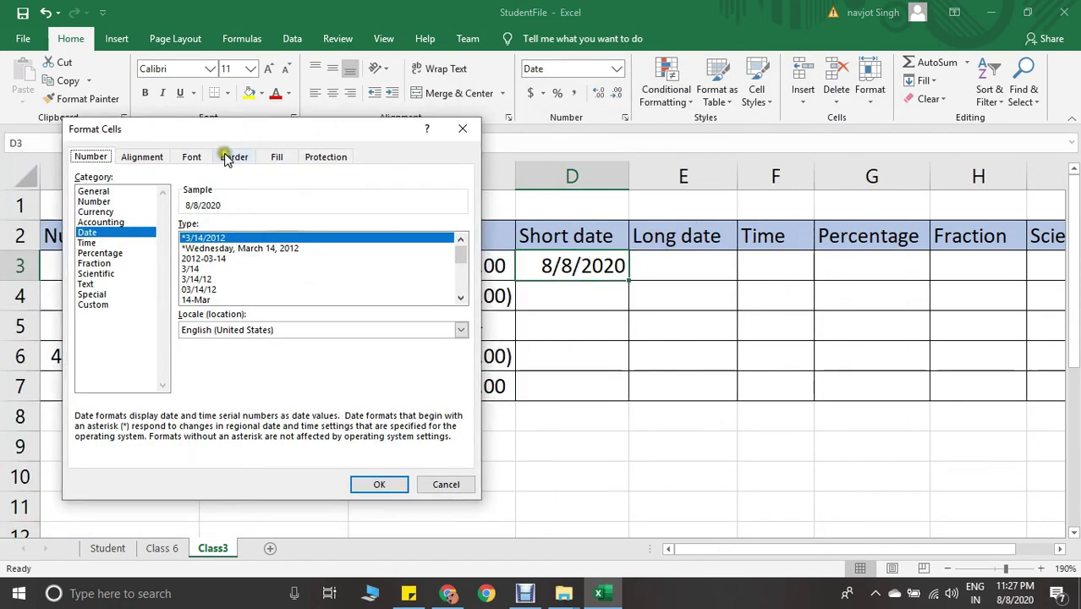
left_click(103, 232)
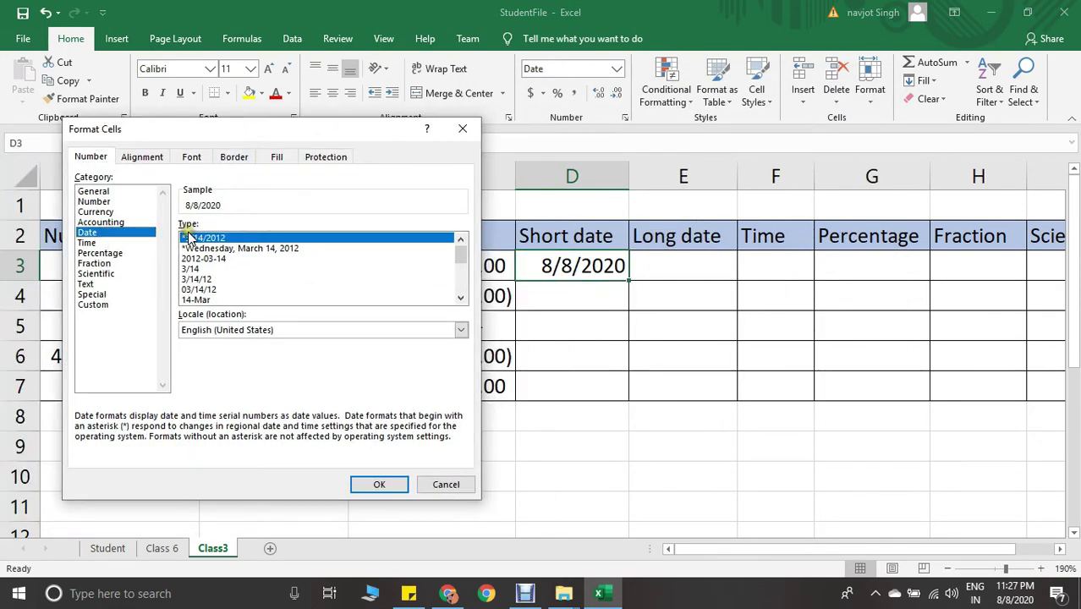
left_click(238, 269)
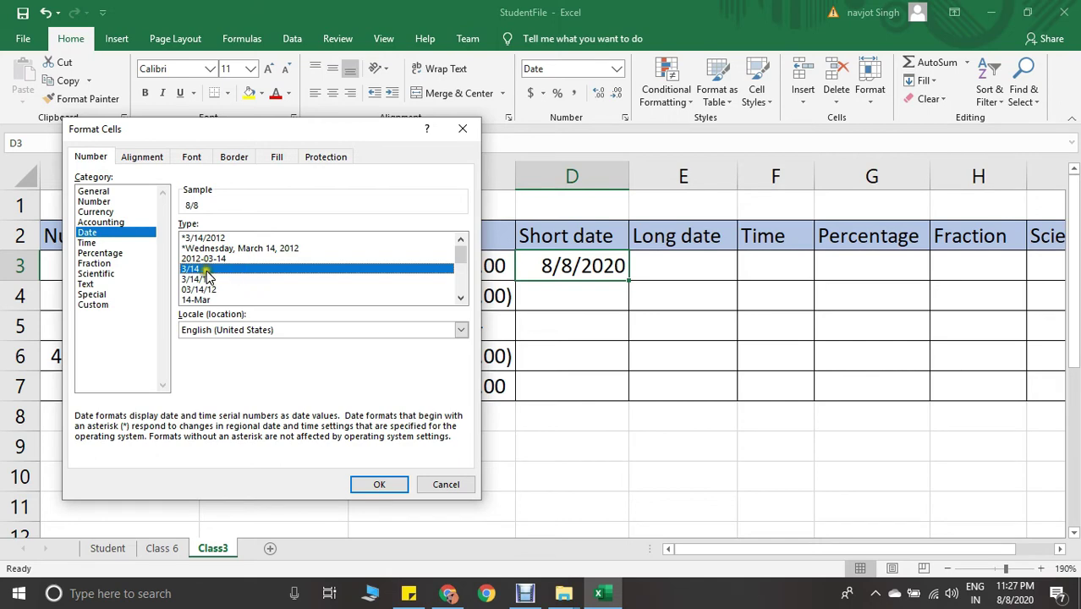
left_click(379, 484)
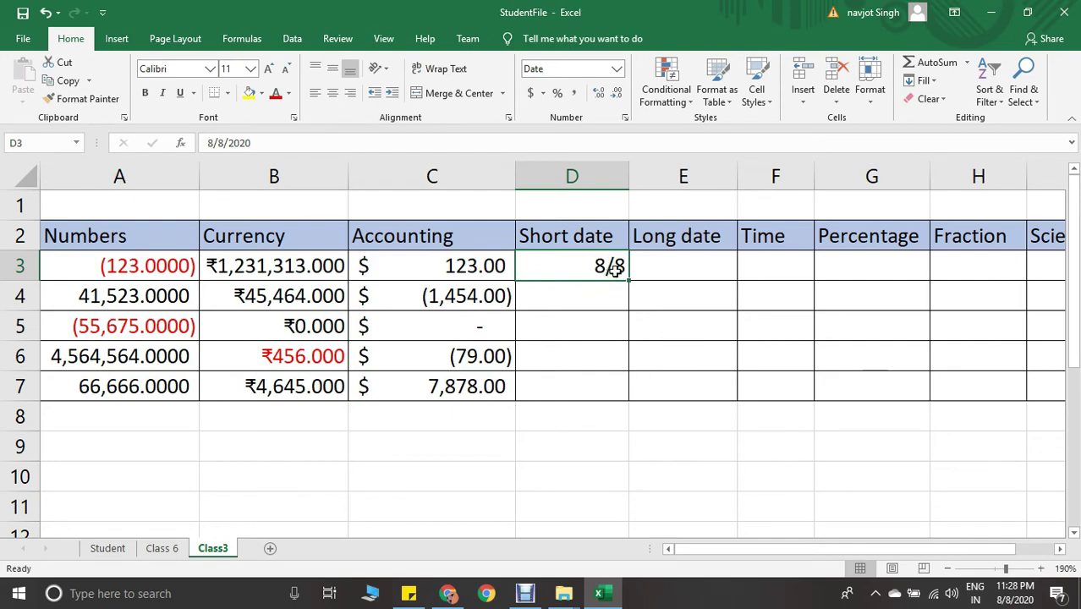
Switch D3 to the 14-Mar date type so it displays 8-Aug
left_click(625, 117)
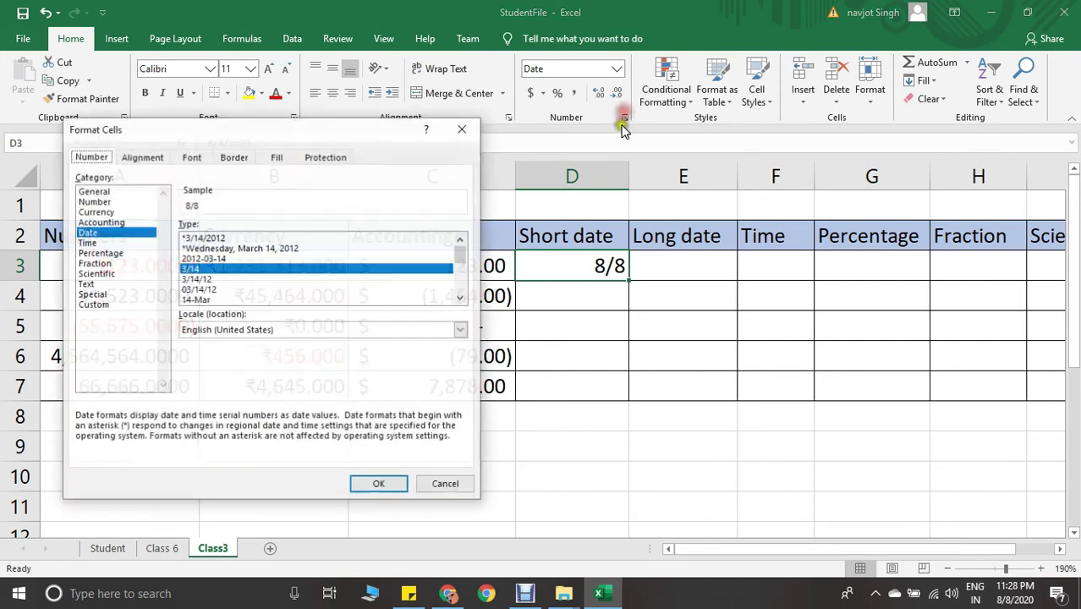
left_click(238, 299)
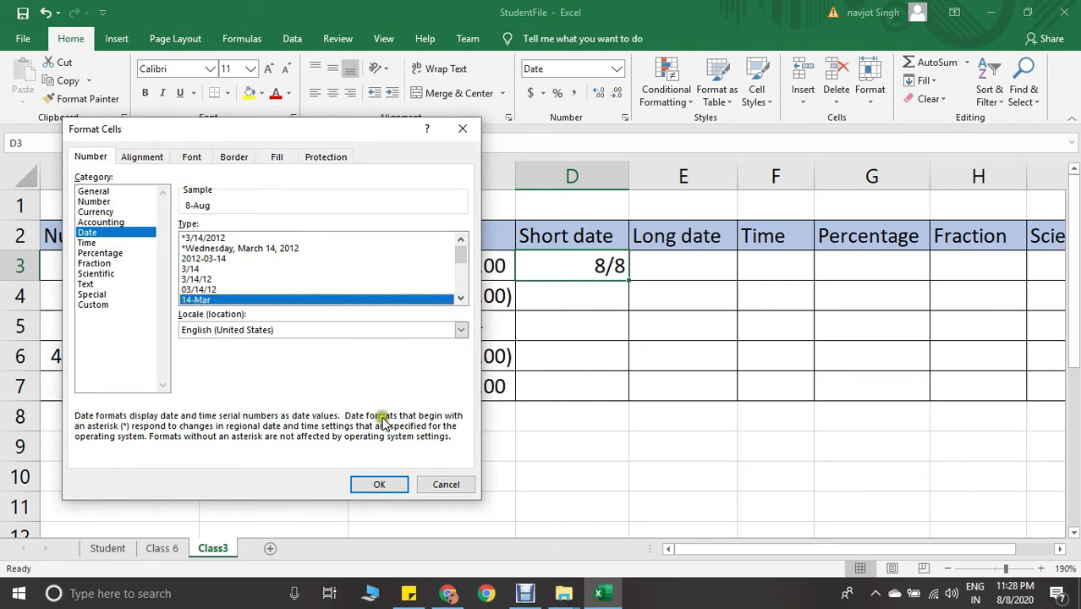
left_click(383, 480)
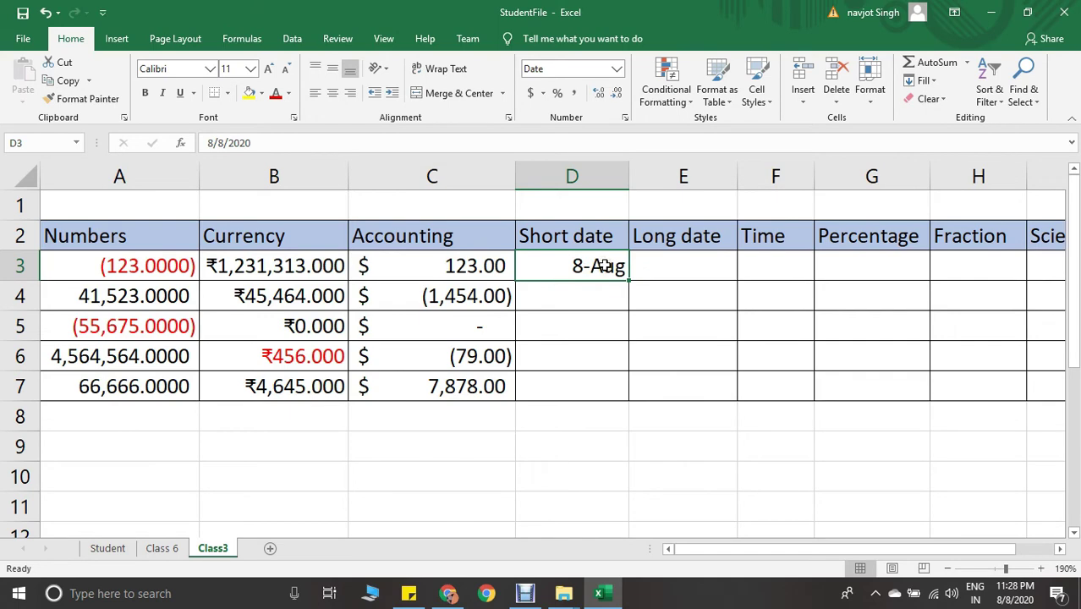
left_click(624, 117)
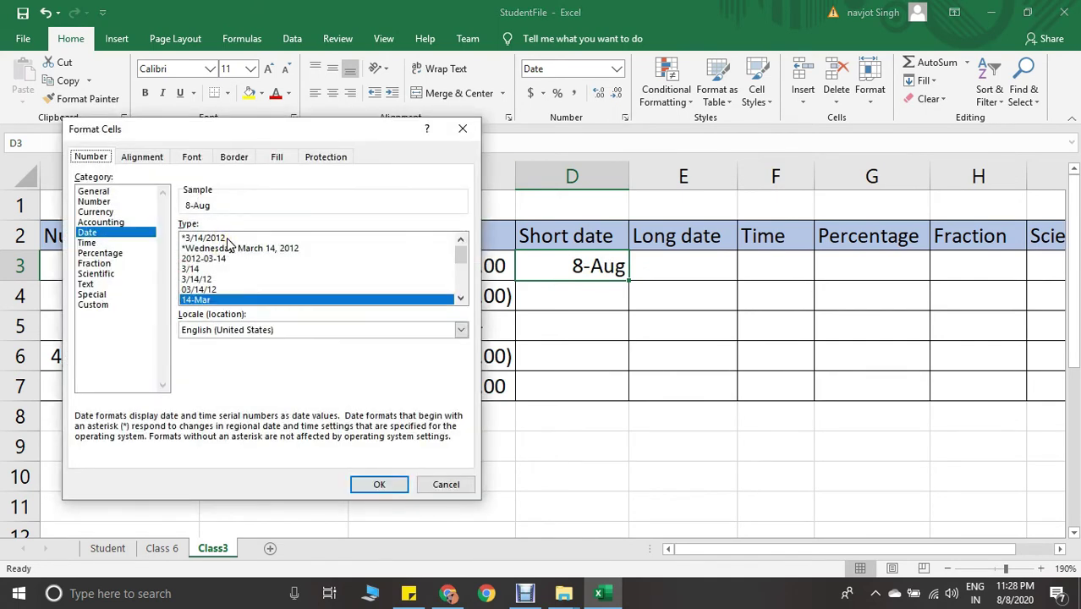
Browse date locales, trying Swiss German (Switzerland) and neighbouring locales' date styles
left_click(461, 330)
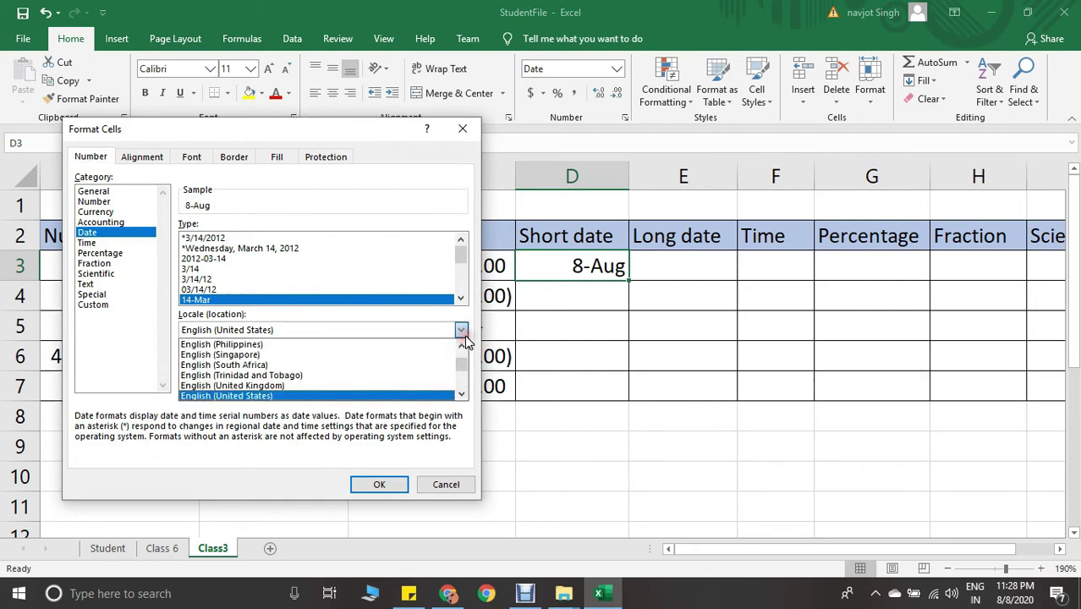
mouse_move(465, 373)
left_mouse_down()
mouse_move(461, 358)
mouse_move(459, 377)
left_mouse_up()
left_click(398, 378)
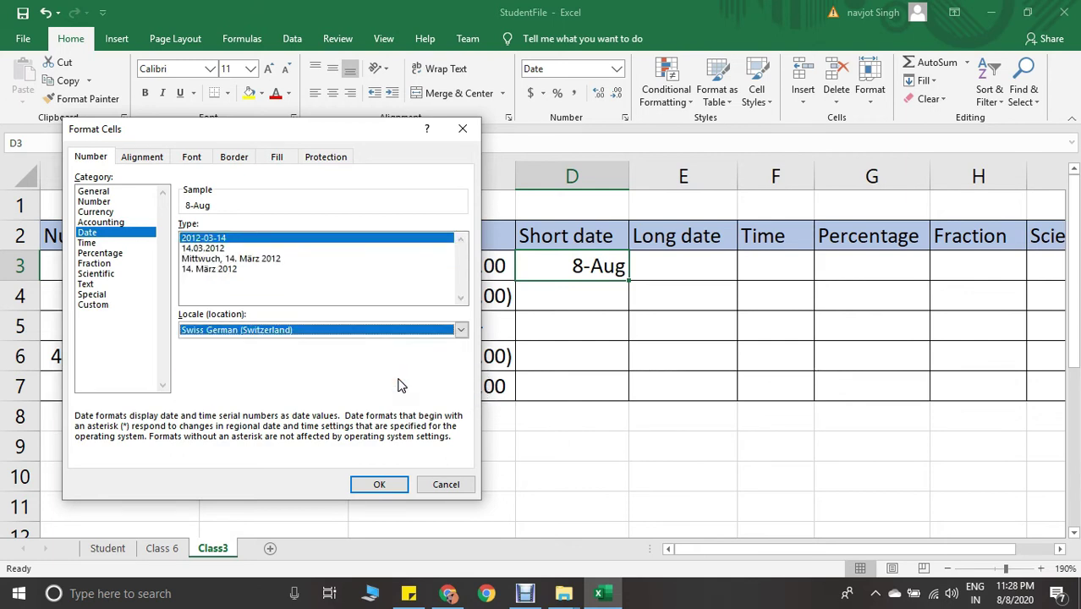
key("Down")
key("Down")
key("Down")
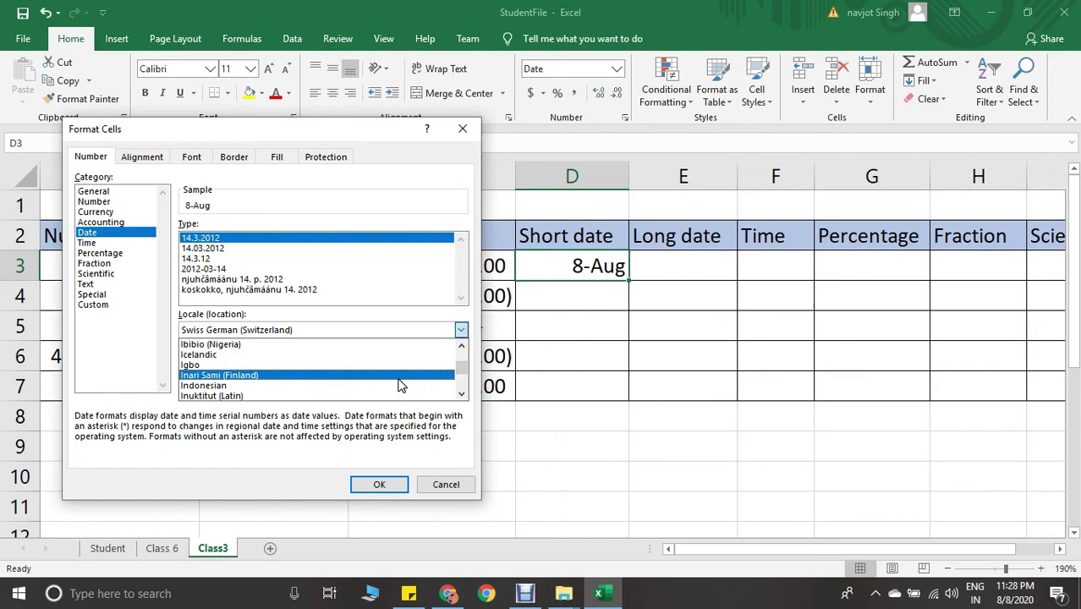
key("Down")
key("Down")
key("Down")
key("Up")
key("Up")
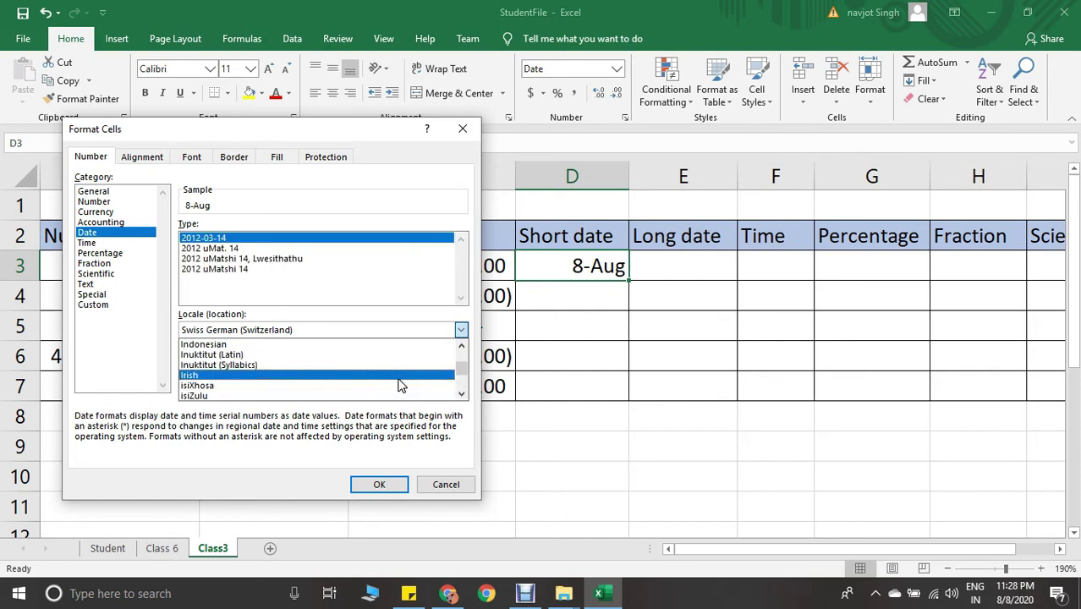
key("Up")
key("Up")
key("Up")
key("Up")
key("Up")
key("Up")
key("Up")
key("Up")
key("Up")
key("Up")
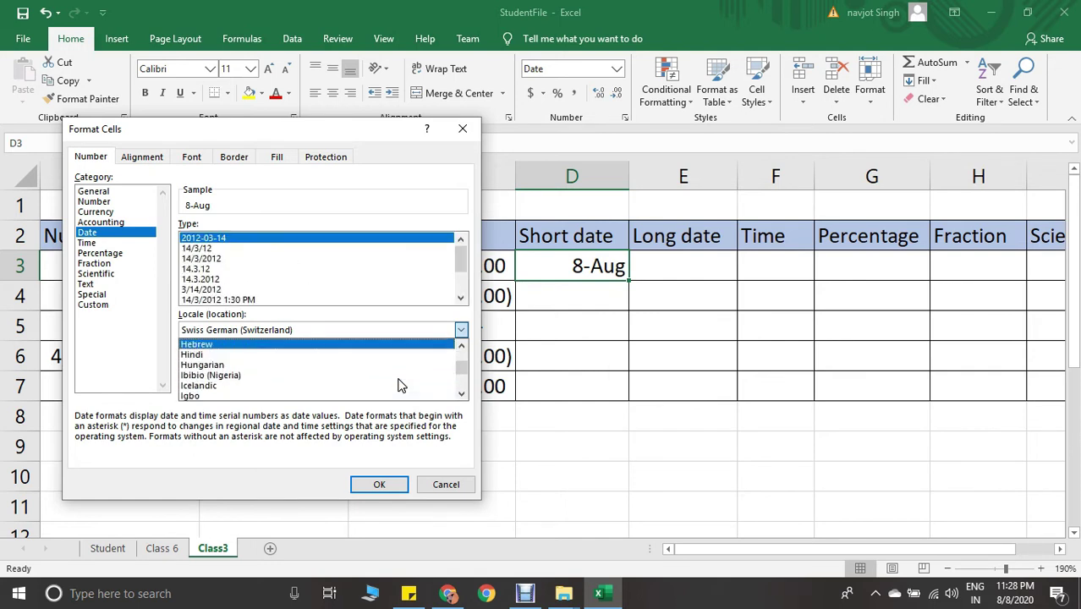
Apply a short Hindi locale date format to D3
left_click(322, 354)
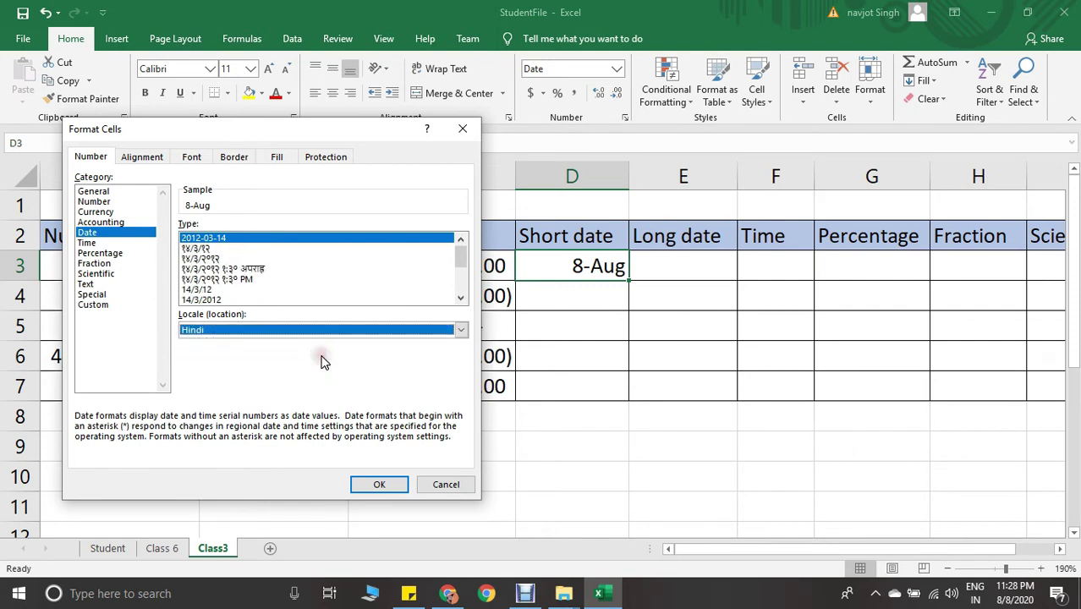
left_click(229, 251)
left_click(228, 259)
left_click(228, 269)
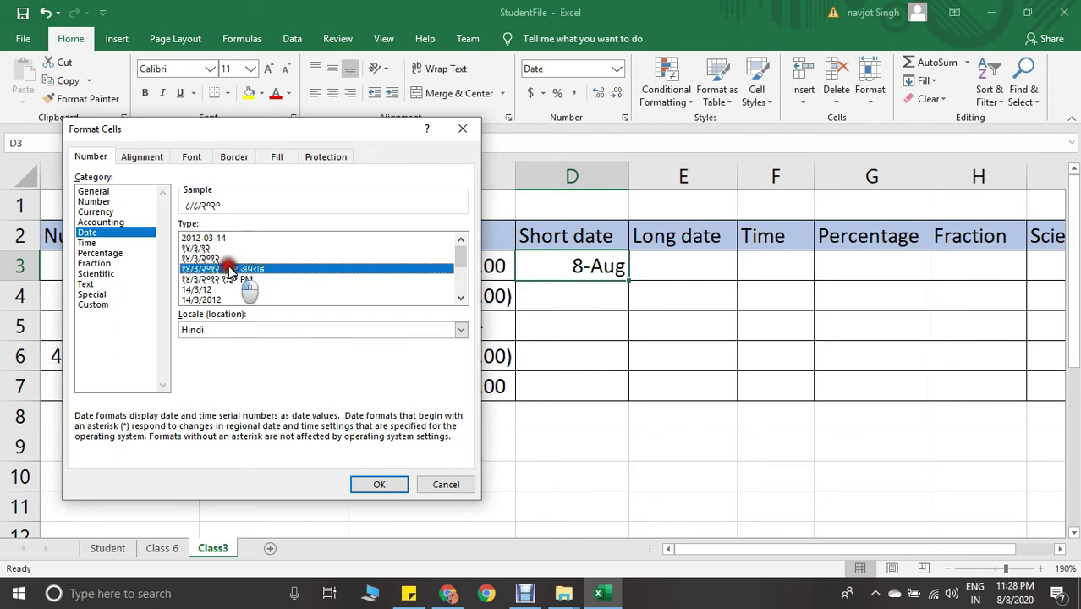
left_click(228, 280)
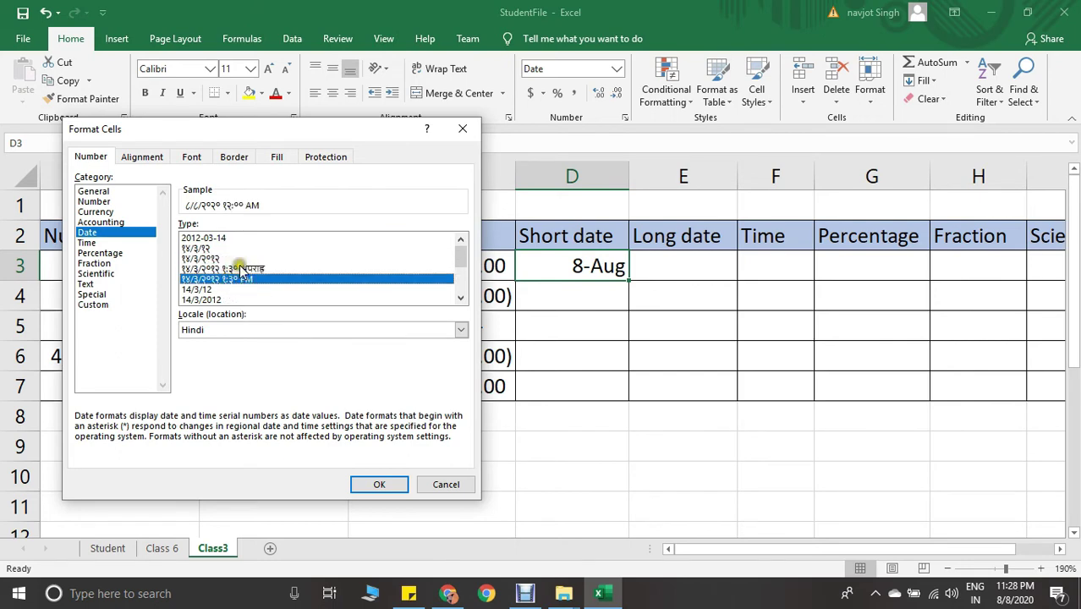
left_click(240, 249)
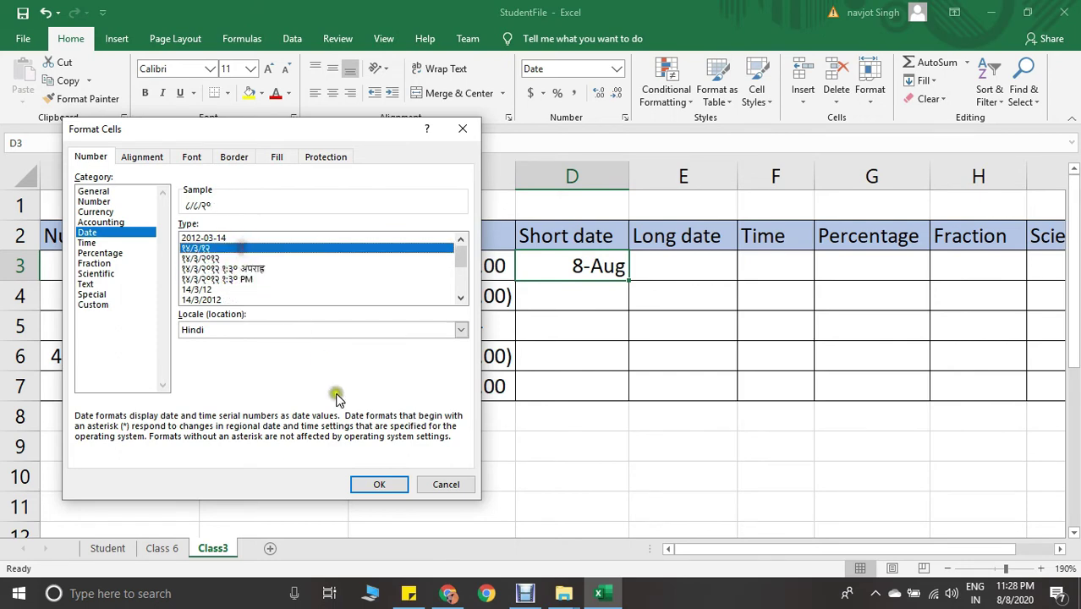
left_click(373, 484)
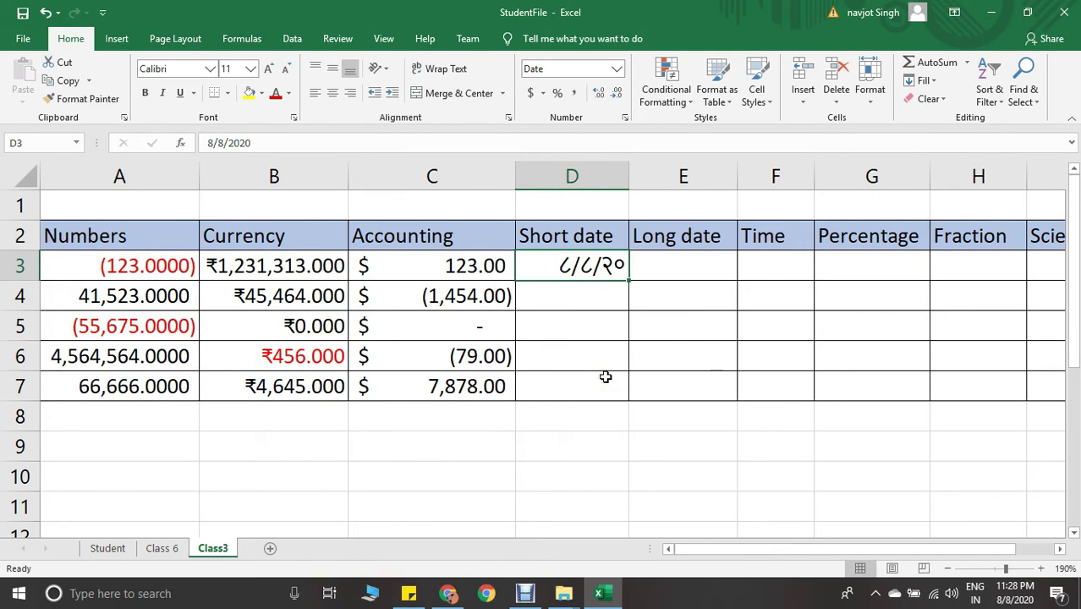
Give D3 the Punjabi (India) day–month–year date format, 8 ਅਗਸਤ 2020
left_click(614, 268)
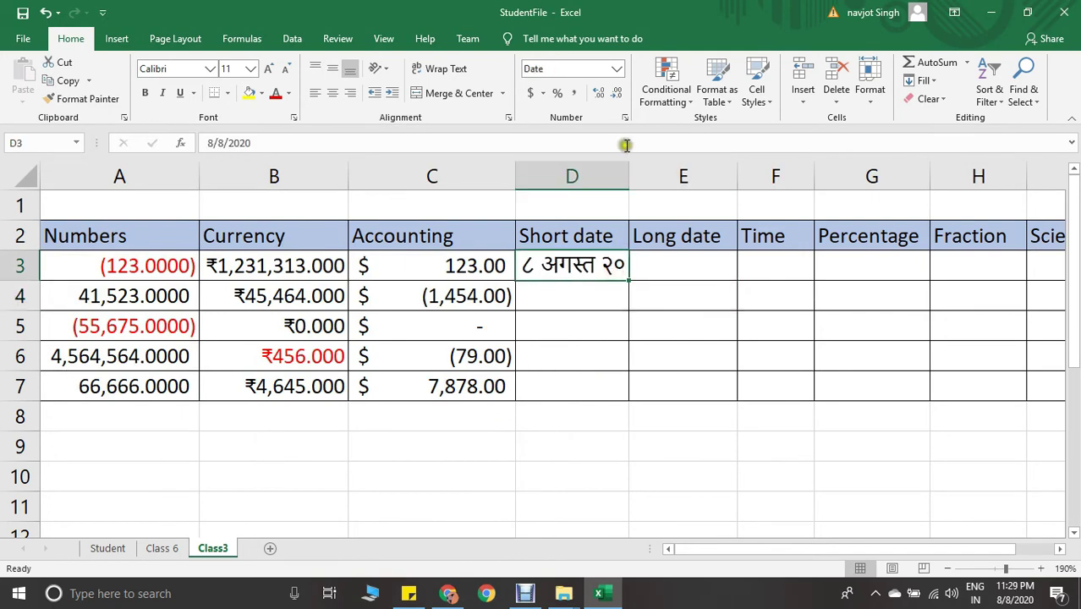
left_click(625, 117)
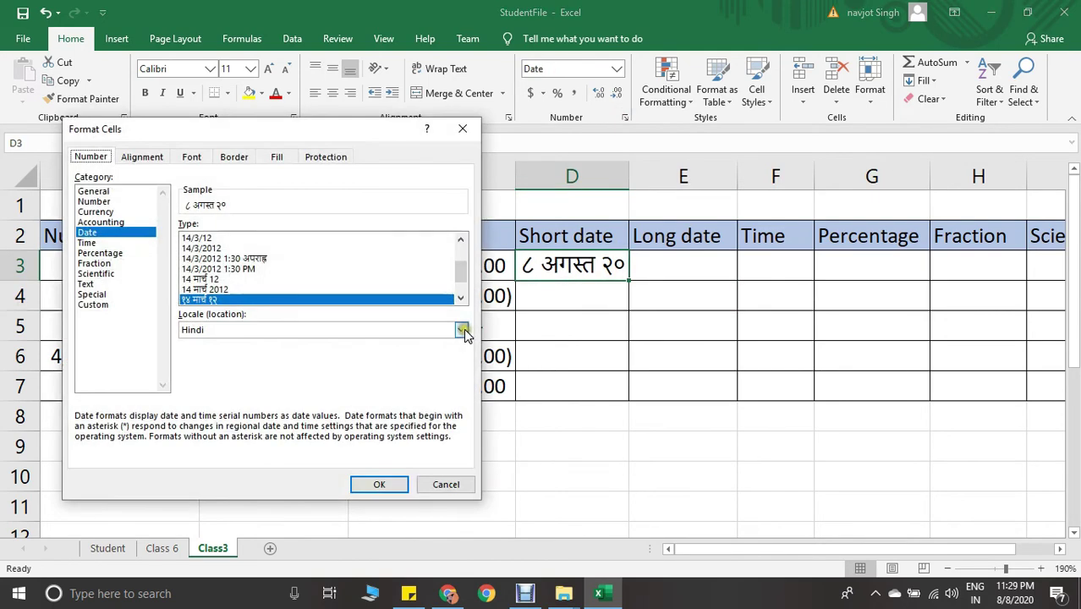
left_click(461, 329)
scroll(464, 372, "down", 9)
scroll(473, 364, "down", 6)
left_click(258, 347)
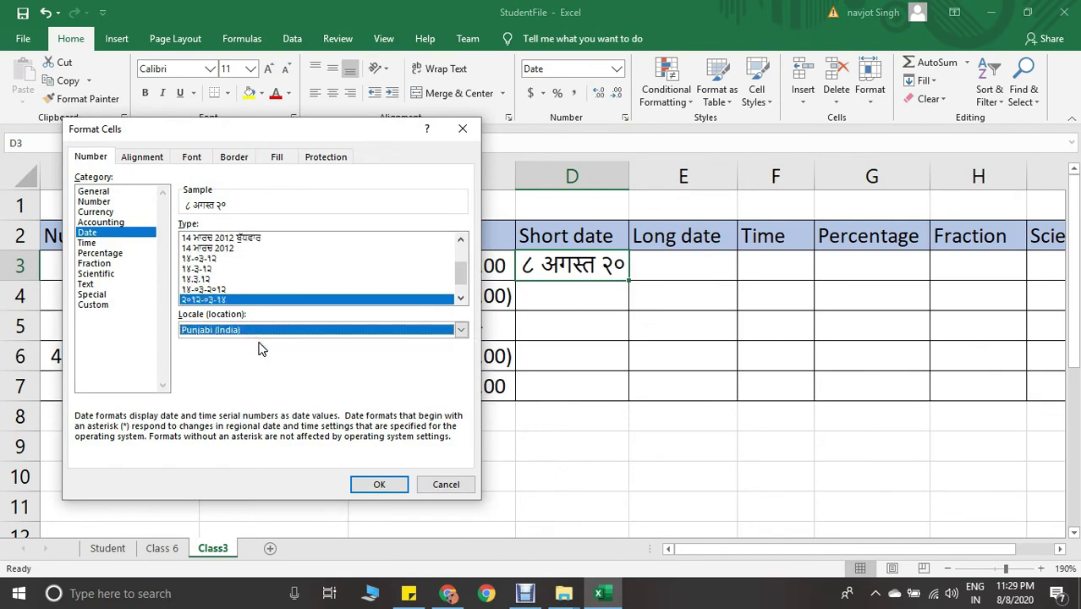
left_click(270, 268)
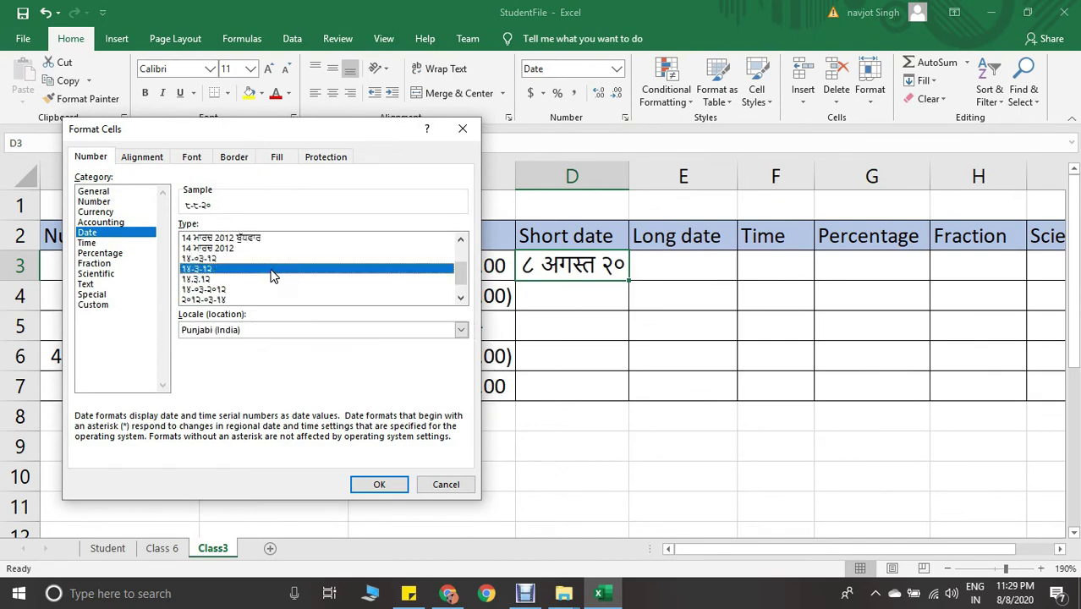
left_click(271, 238)
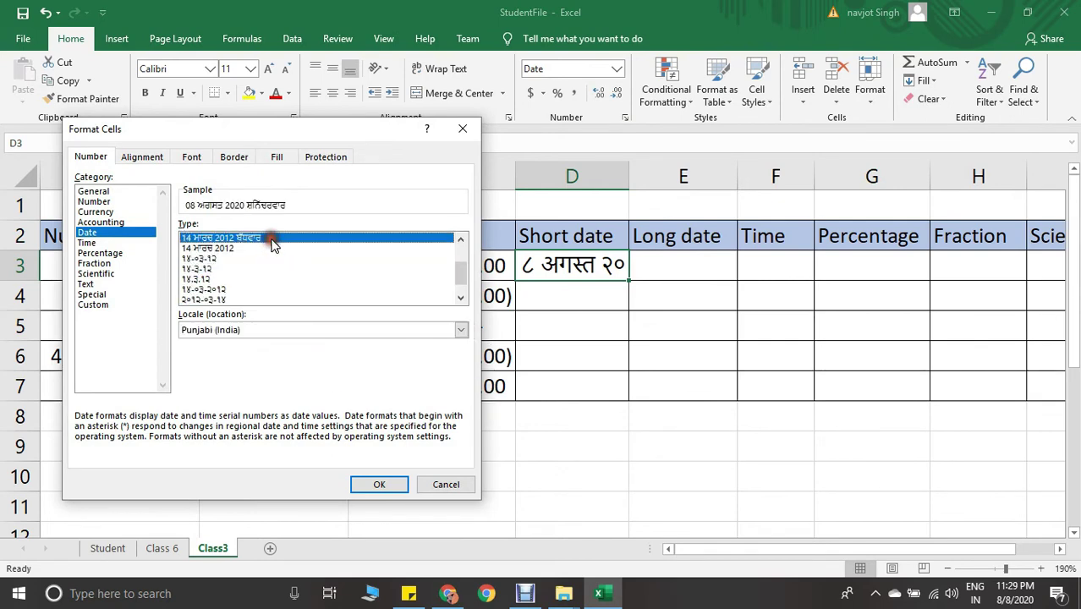
left_click(247, 258)
left_click(246, 248)
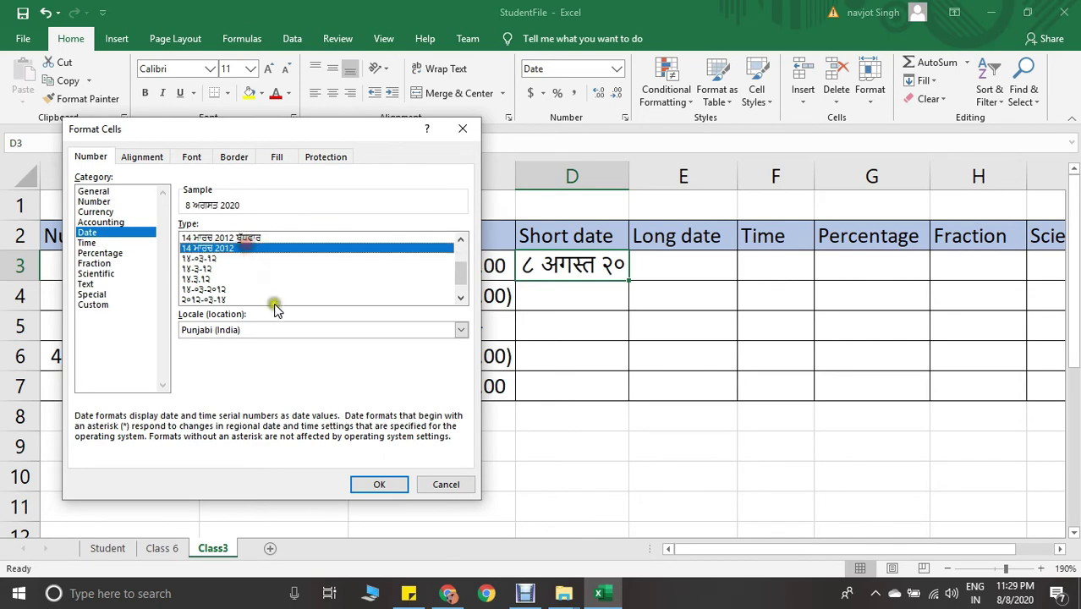
left_click(381, 484)
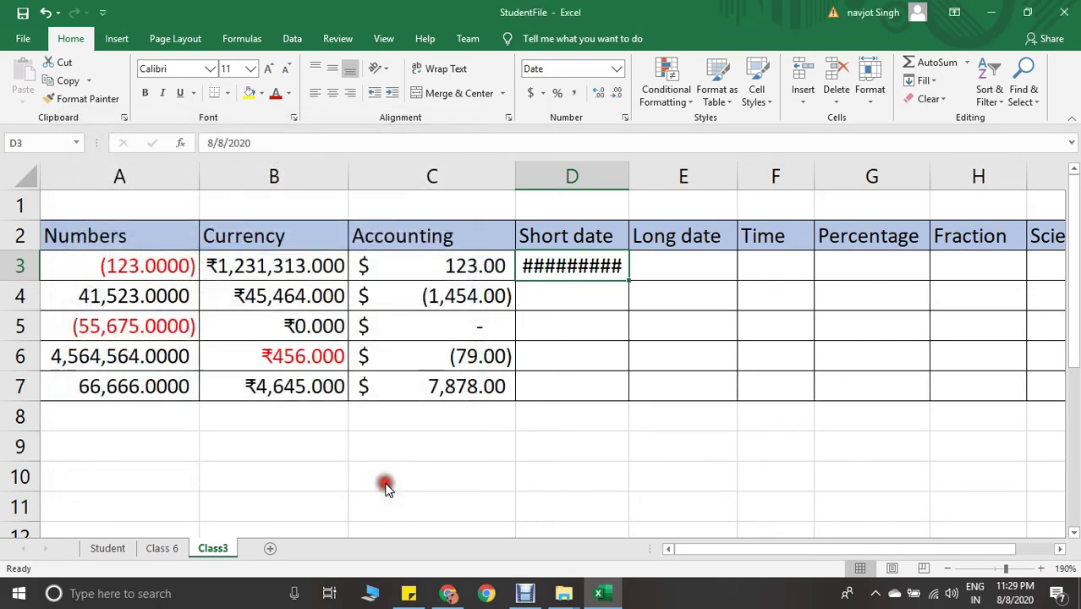
Autofit column D and fill D3:D7 with the dates 8 to 12 ਅਗਸਤ 2020
double_click(629, 172)
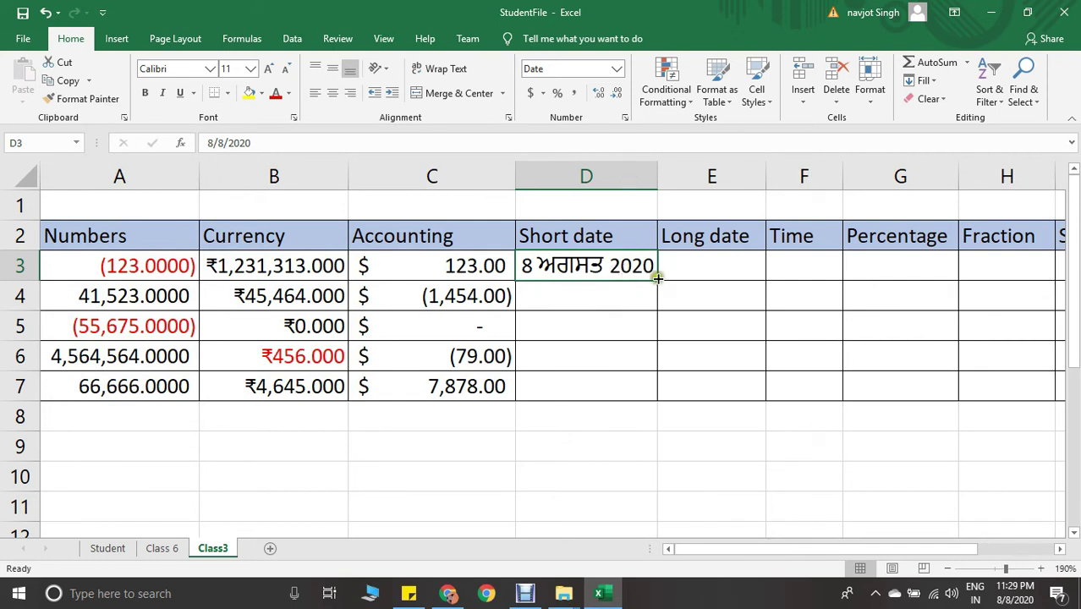
left_click_drag(656, 278, 652, 397)
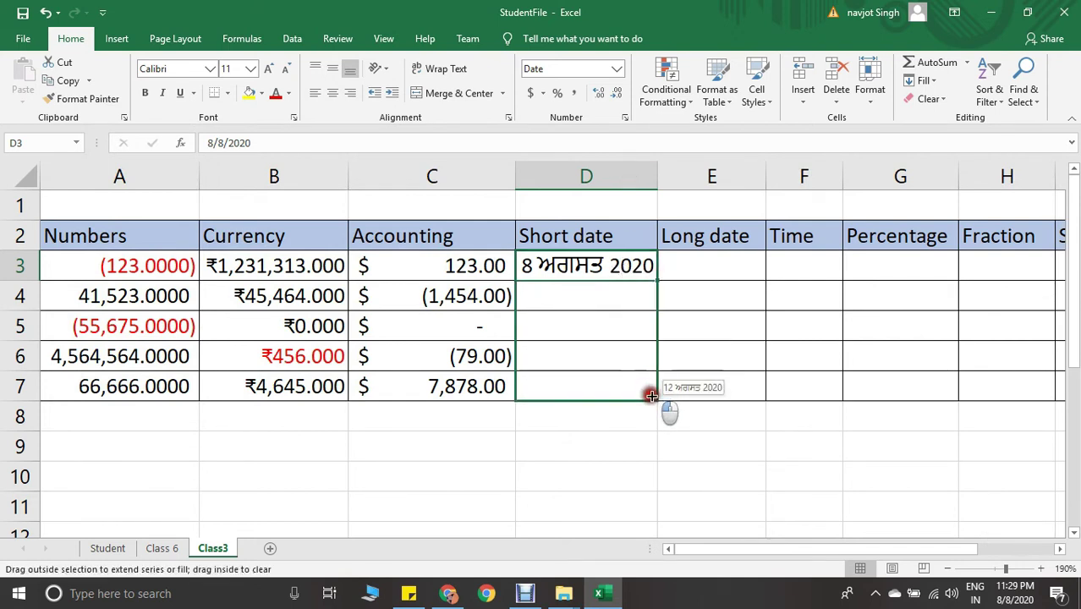
double_click(657, 165)
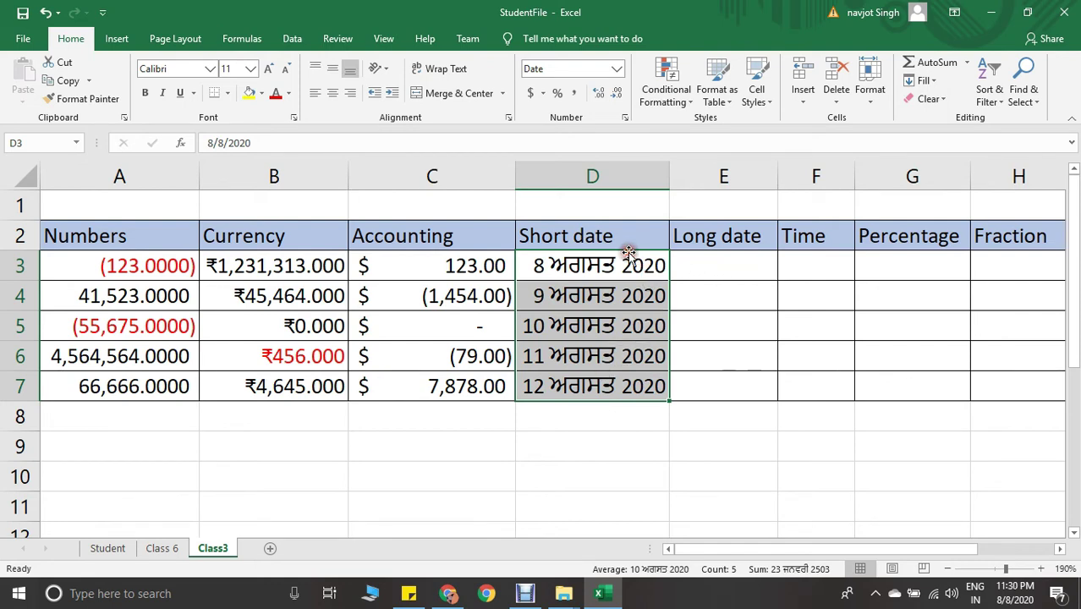
left_click(714, 267)
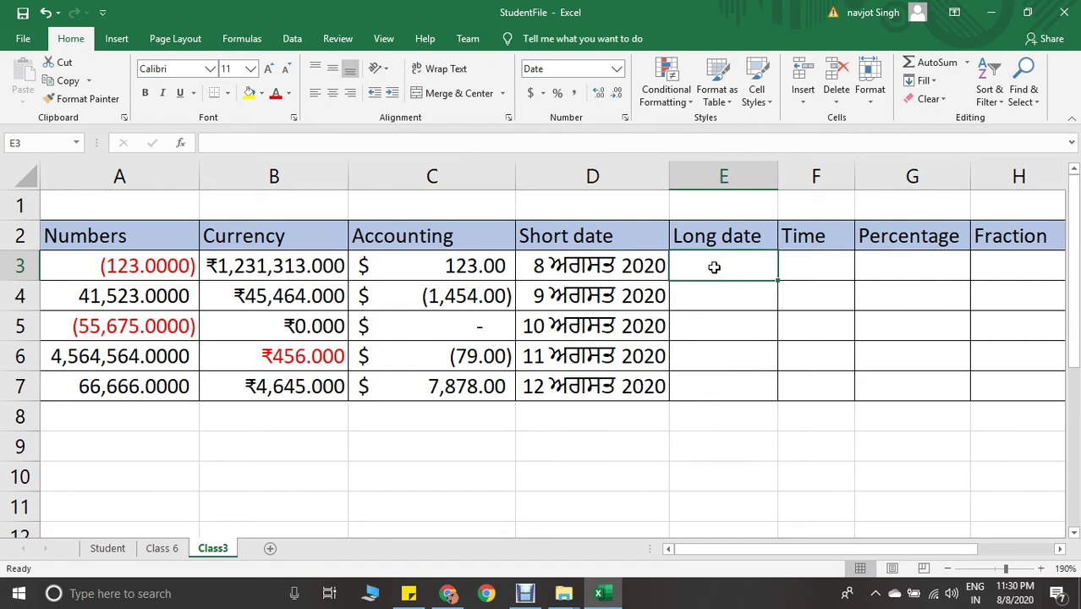
type("8")
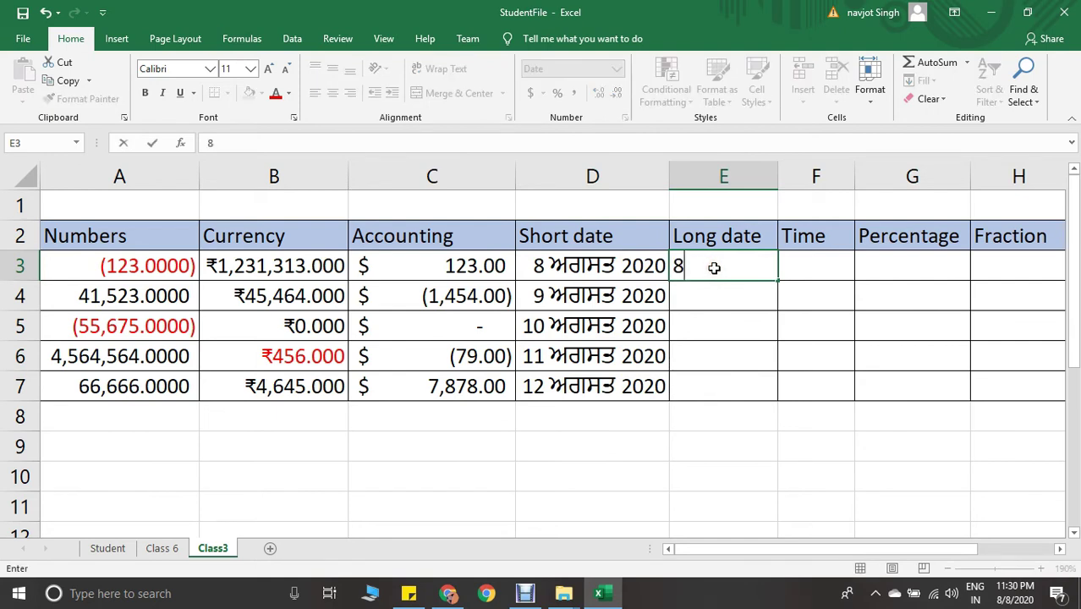
type("/8/2020")
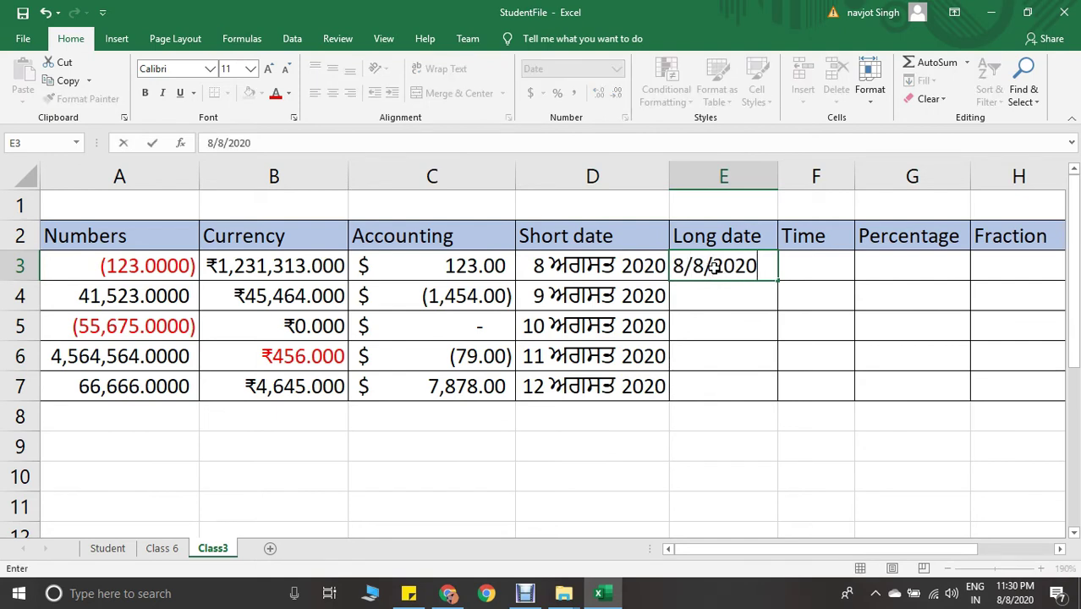
key("Return")
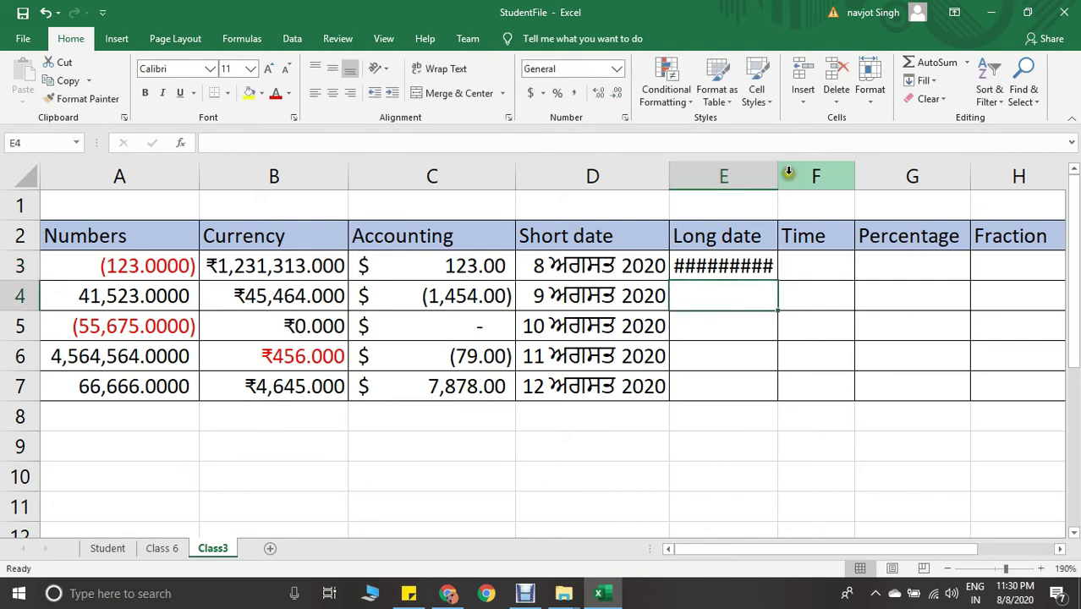
double_click(777, 175)
left_click(823, 267)
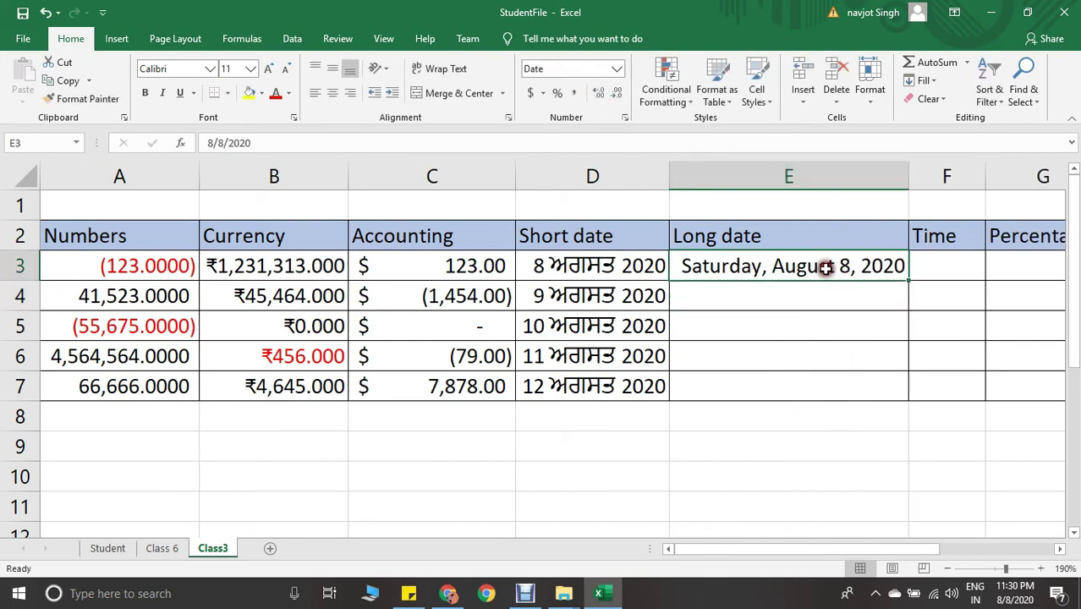
left_click(617, 68)
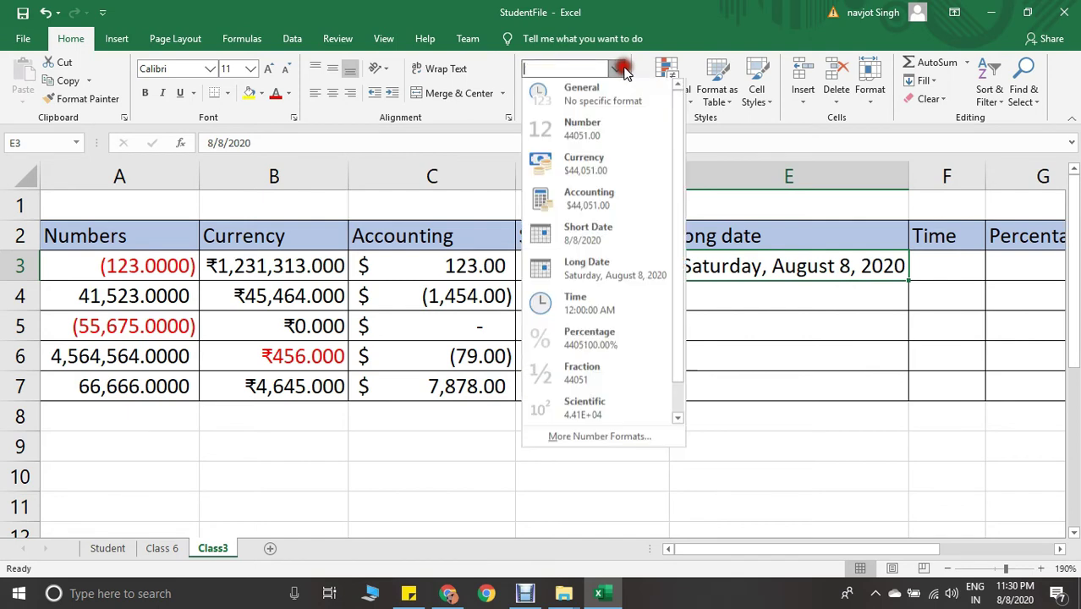
left_click(583, 267)
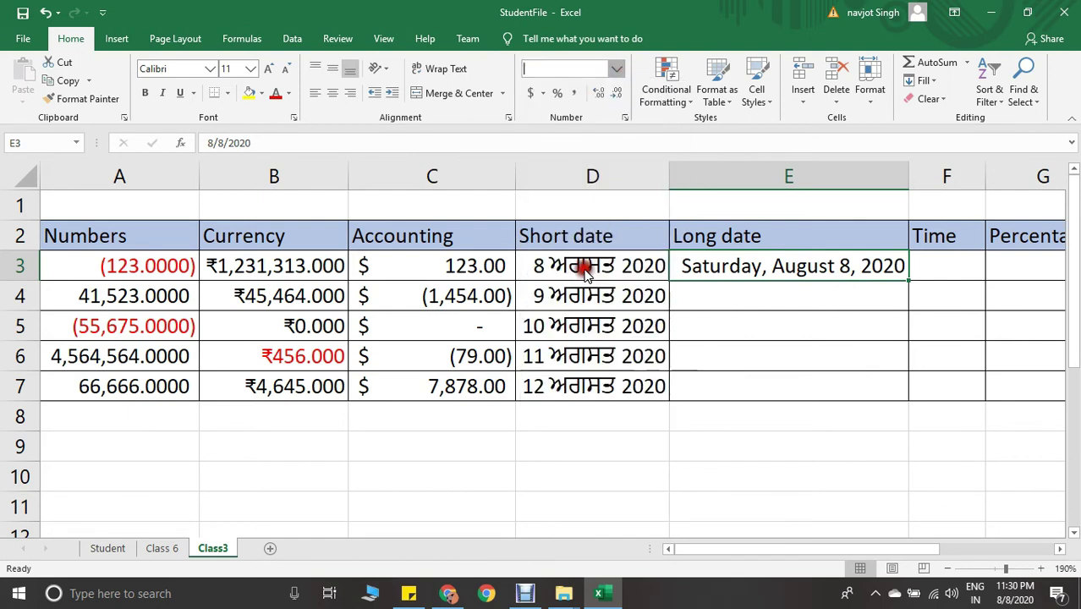
left_click(625, 118)
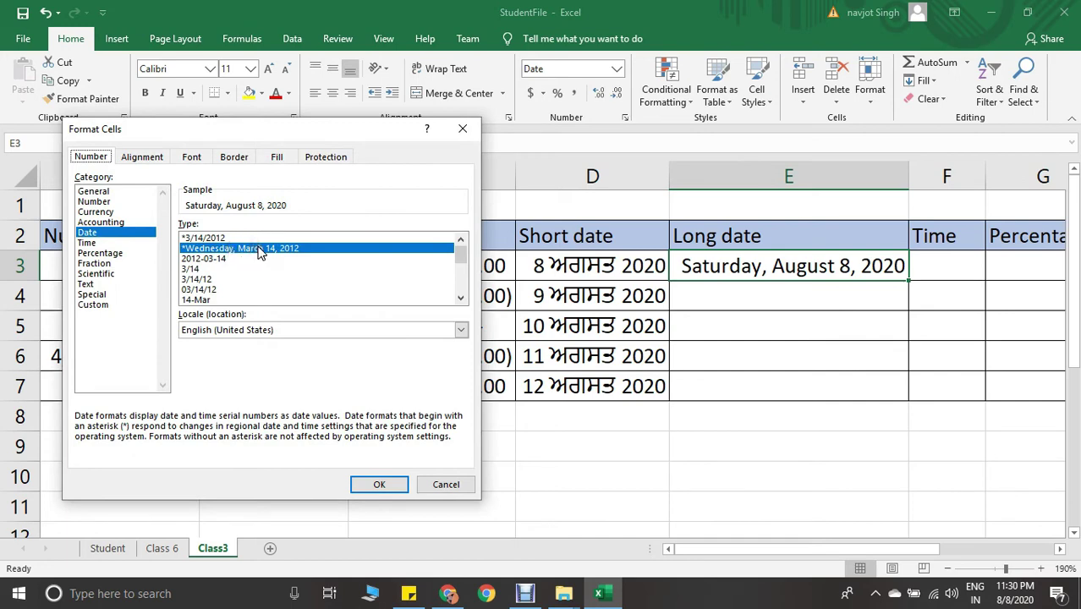
left_click(381, 484)
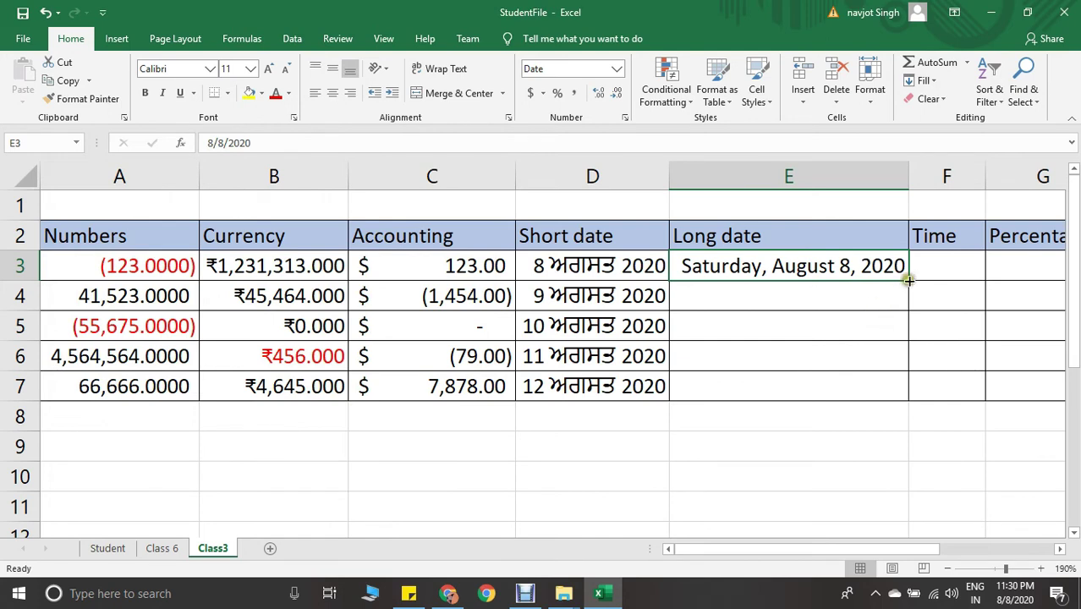
Fill E3:E7 with Saturday, August 8 to Wednesday, August 12, 2020 and autofit column E
left_click_drag(907, 279, 909, 403)
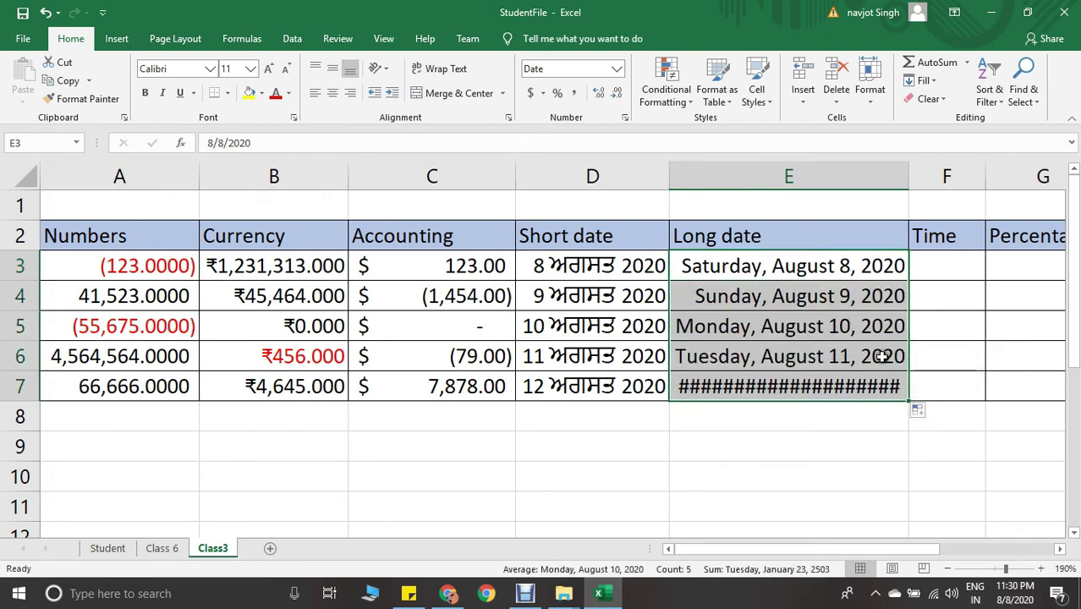
double_click(907, 176)
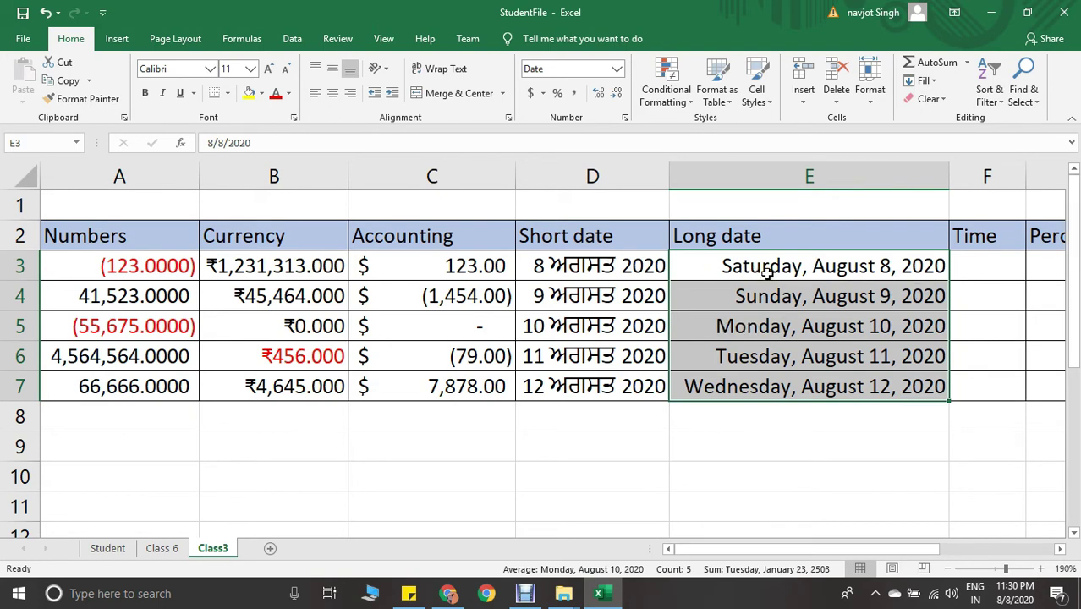
left_click_drag(744, 549, 816, 549)
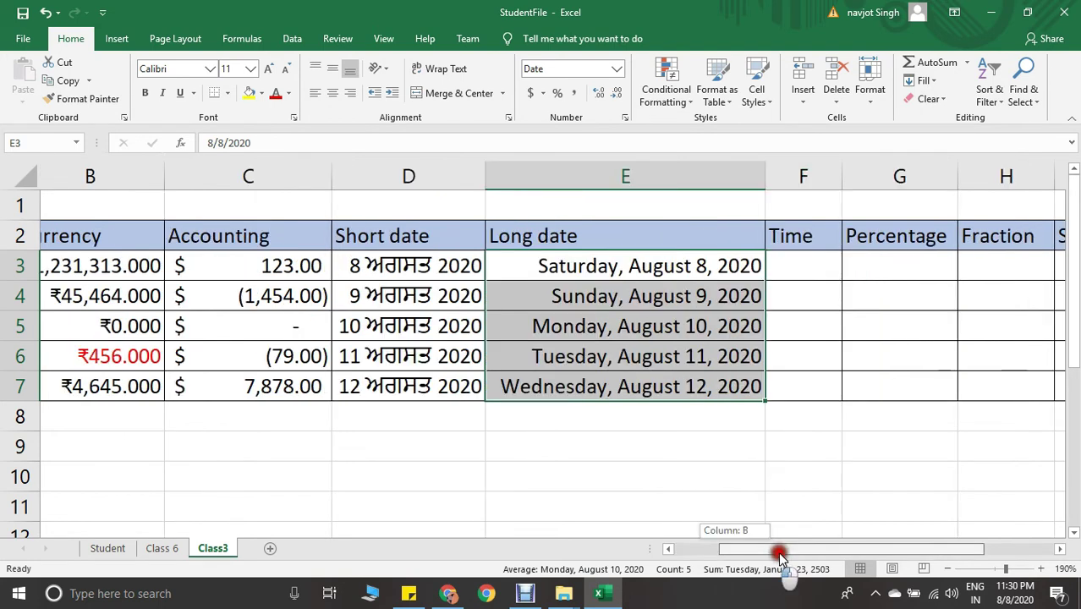
Enter 11:30:55 in F3, autofit column F and fill hourly times down to F7
left_click(698, 267)
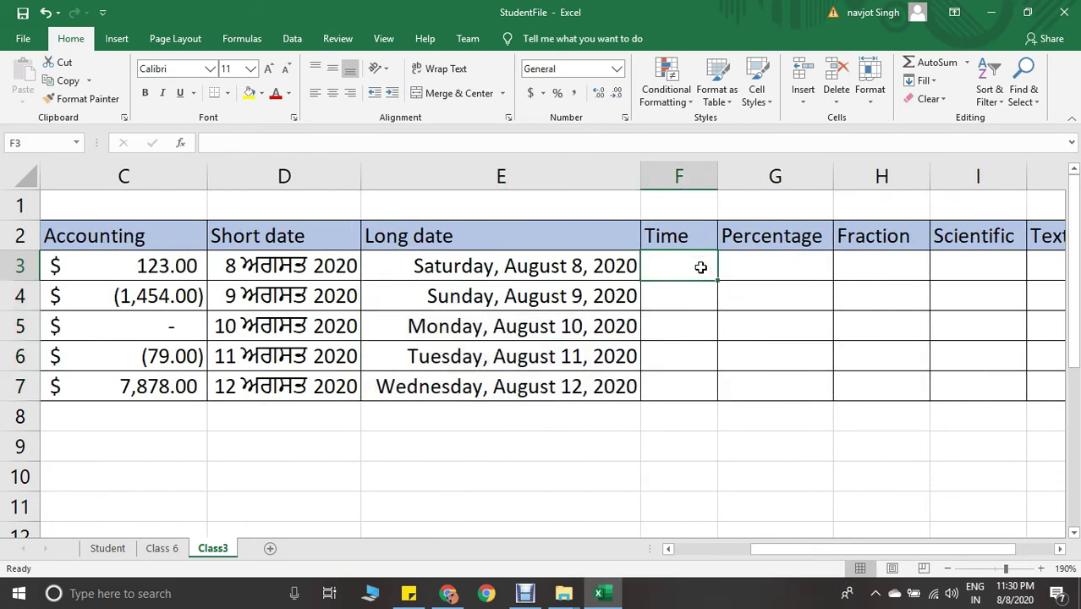
type("1")
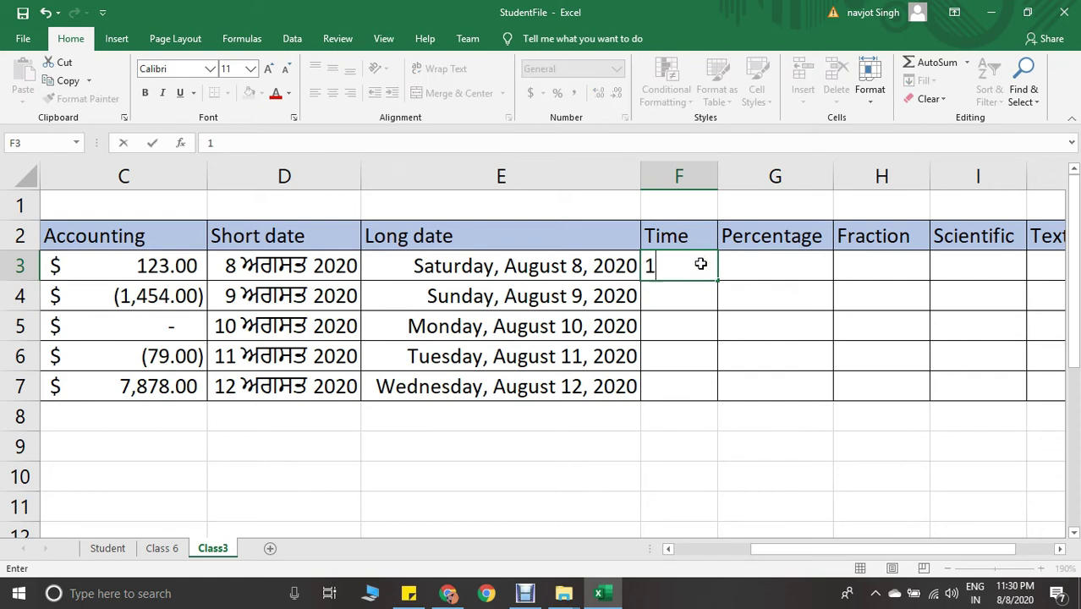
type(":")
type("30:")
type("55")
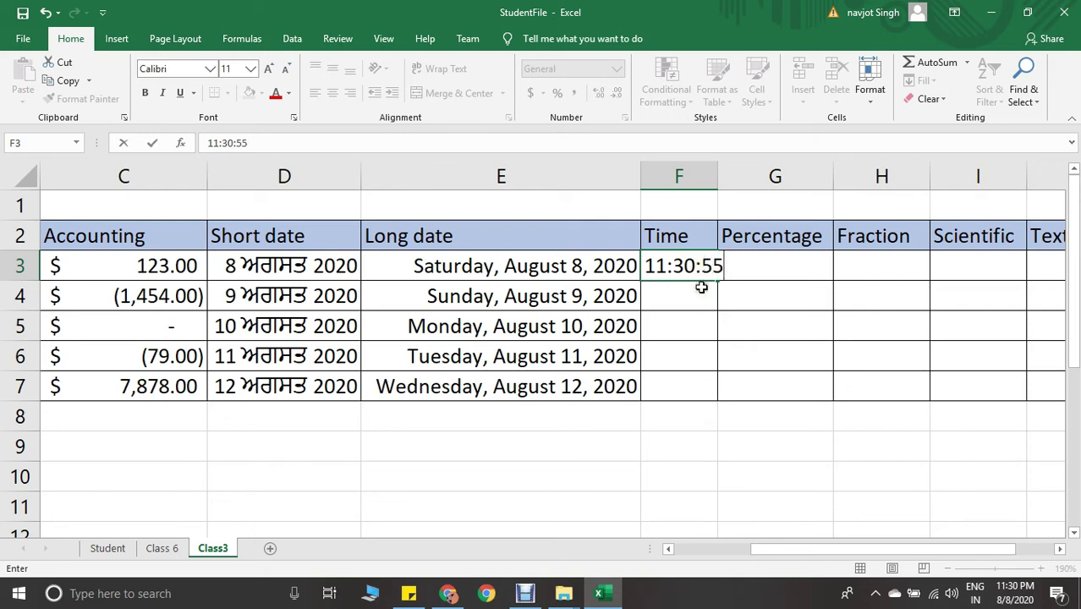
key("Return")
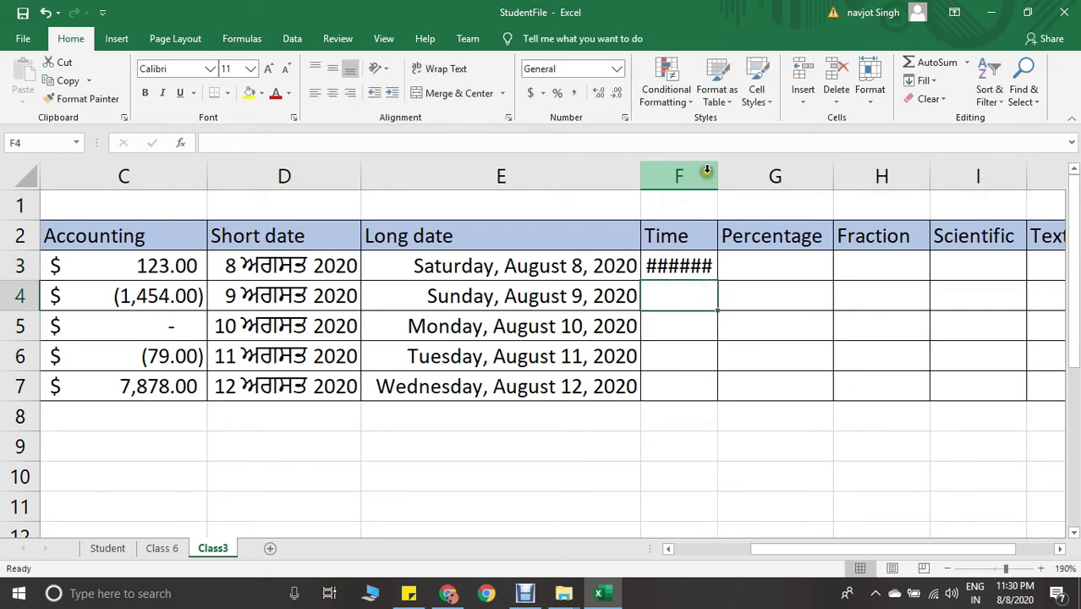
double_click(717, 174)
left_click(709, 266)
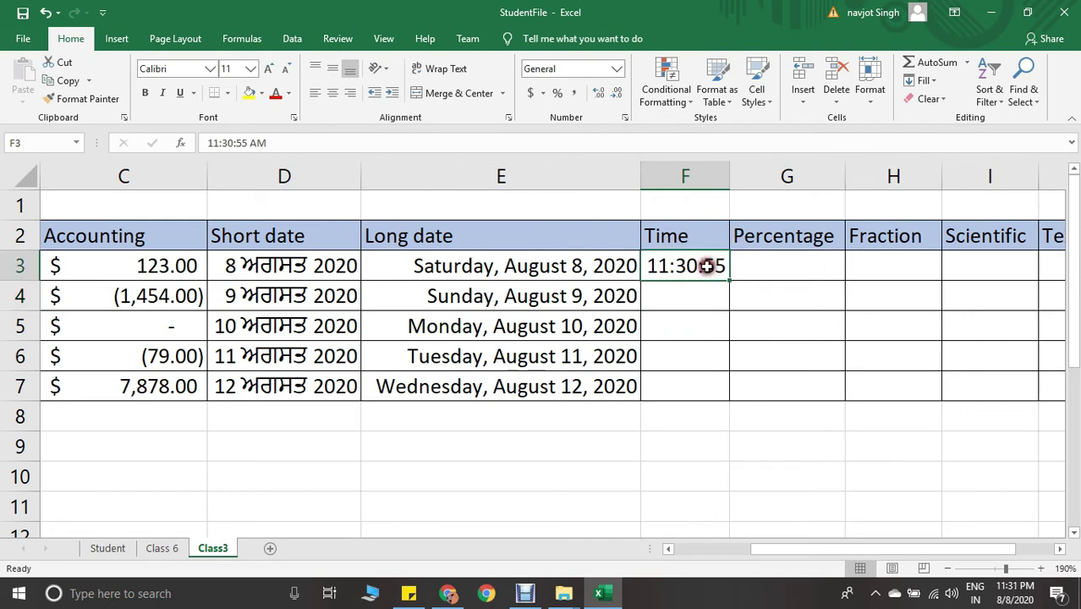
left_click_drag(728, 282, 730, 399)
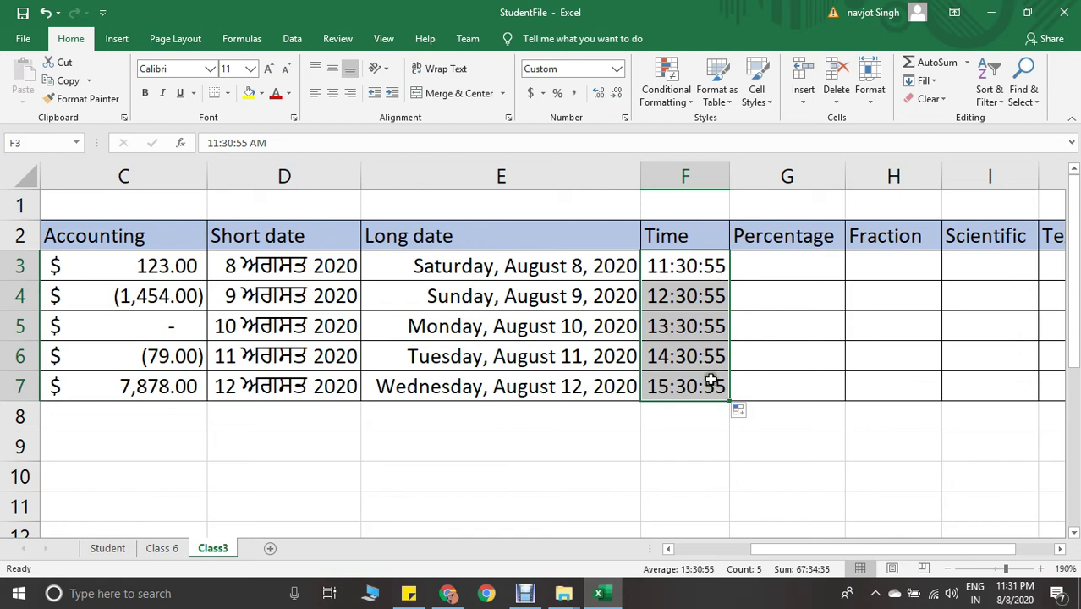
Apply an AM/PM time format to F3:F7, showing 11:30:55 AM to 3:30:55 PM
left_click(625, 117)
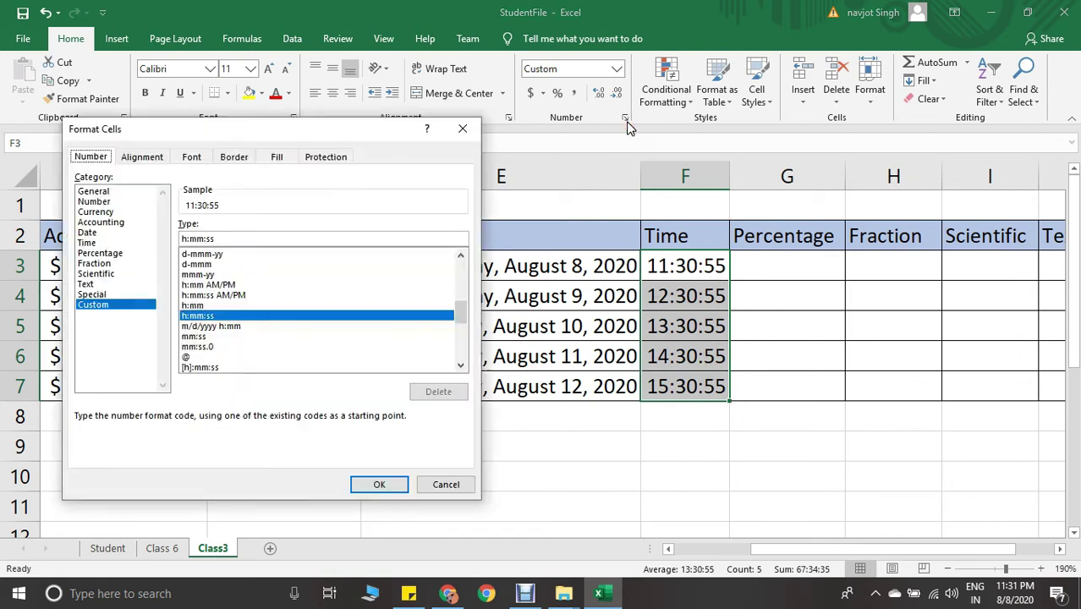
left_click(108, 243)
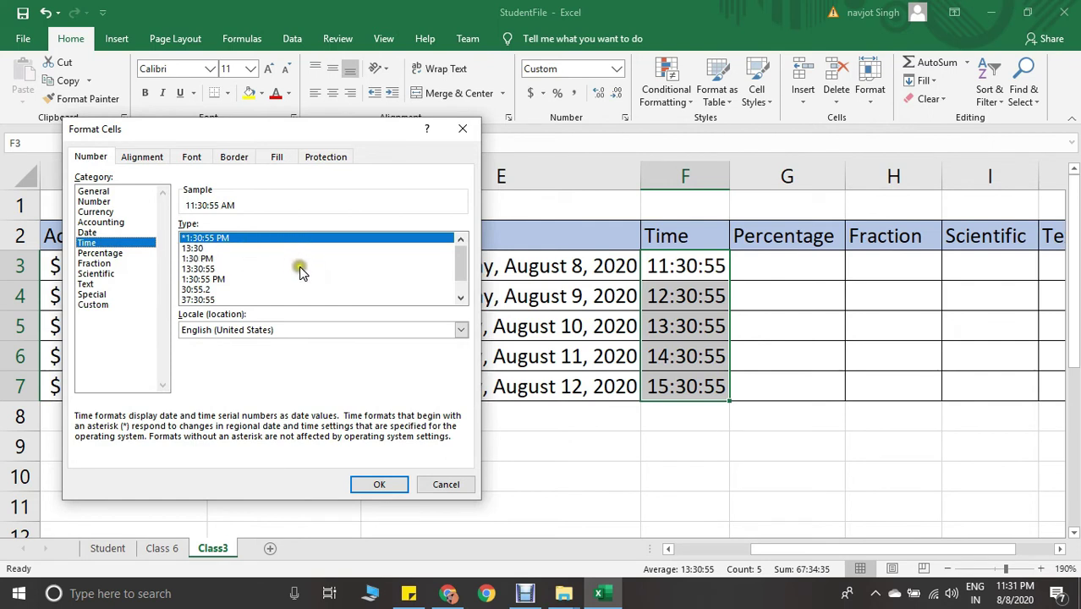
left_click_drag(460, 258, 427, 256)
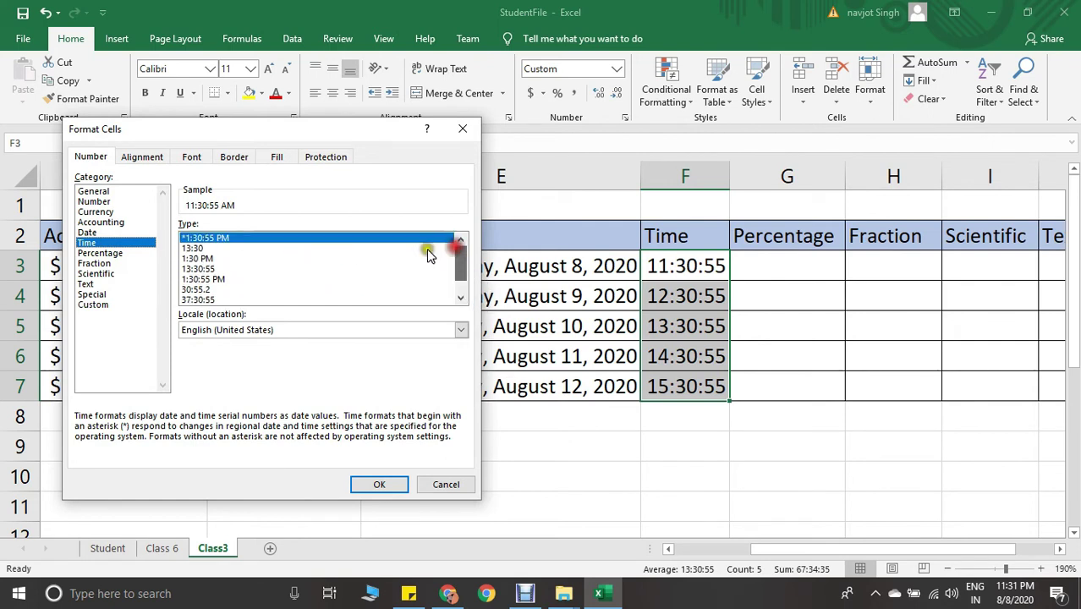
left_click(285, 268)
left_click(251, 290)
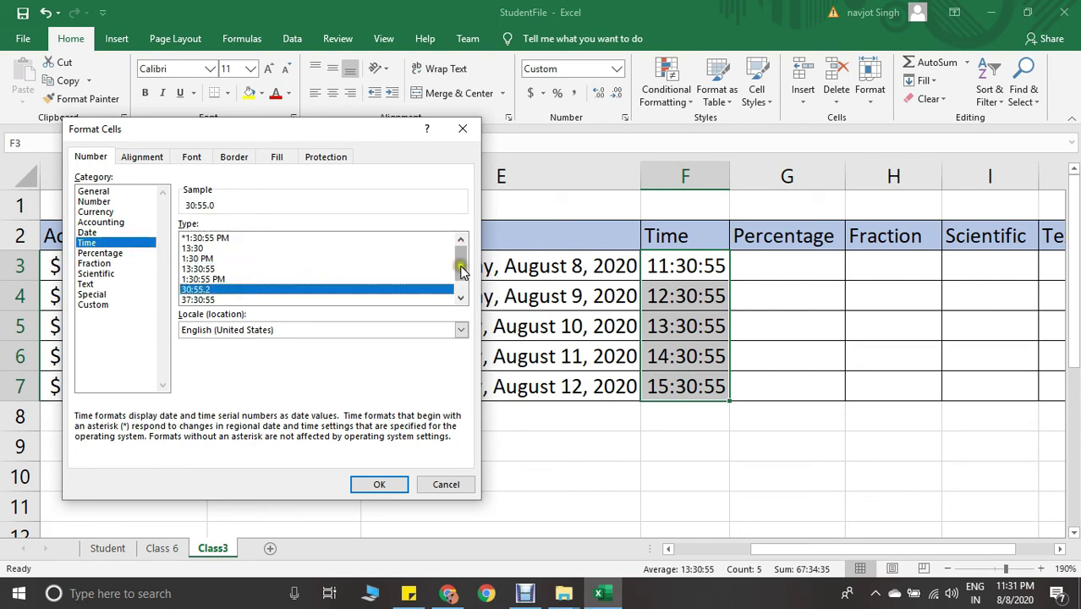
left_click_drag(461, 269, 460, 279)
left_click(342, 289)
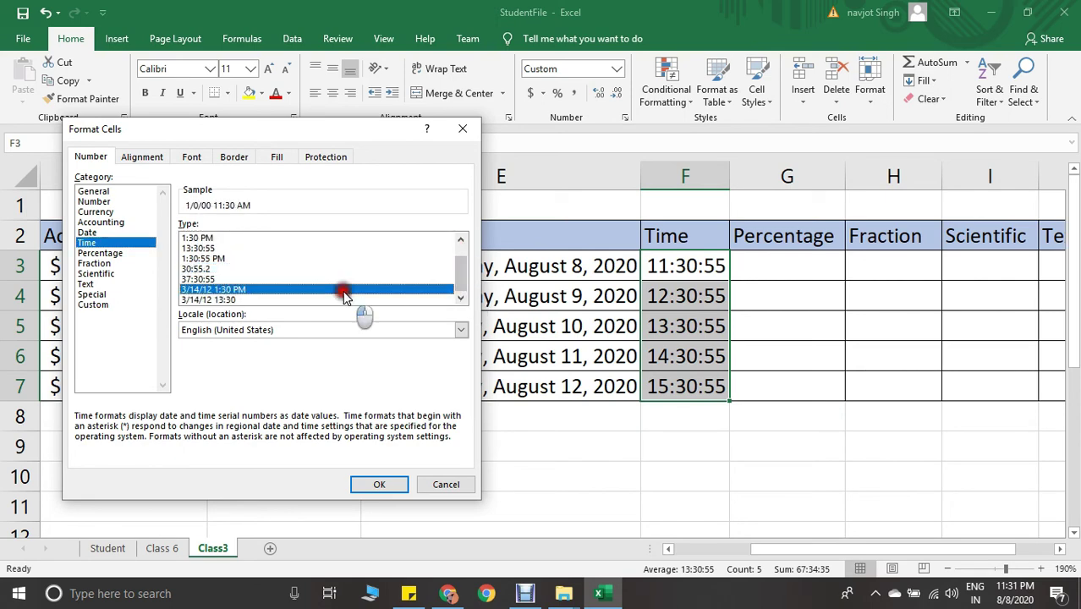
left_click(380, 483)
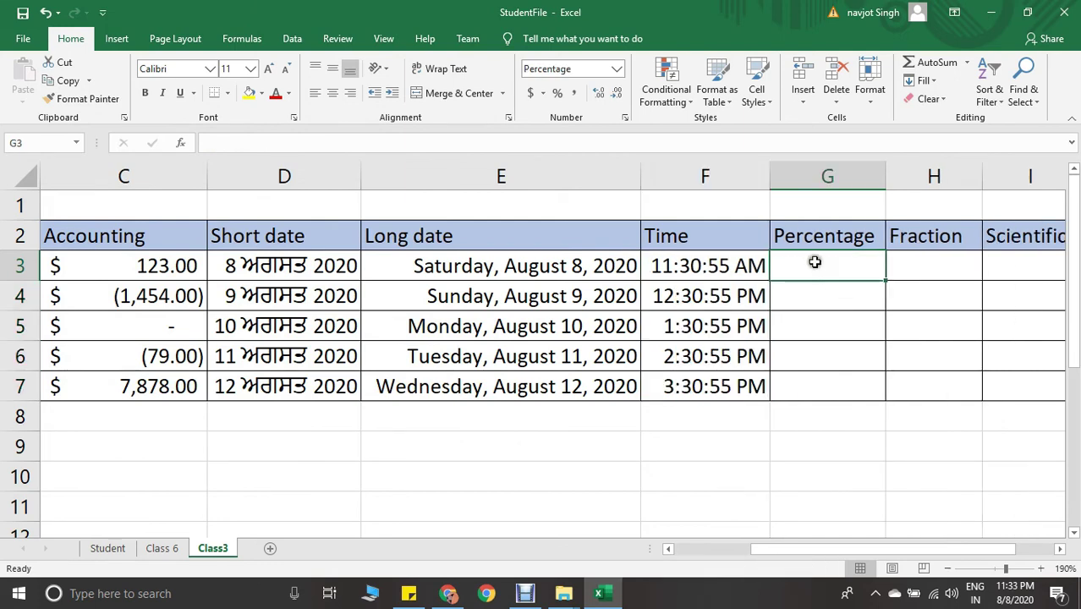
Apply the Percentage number format to G3:G7
left_click_drag(839, 263, 835, 386)
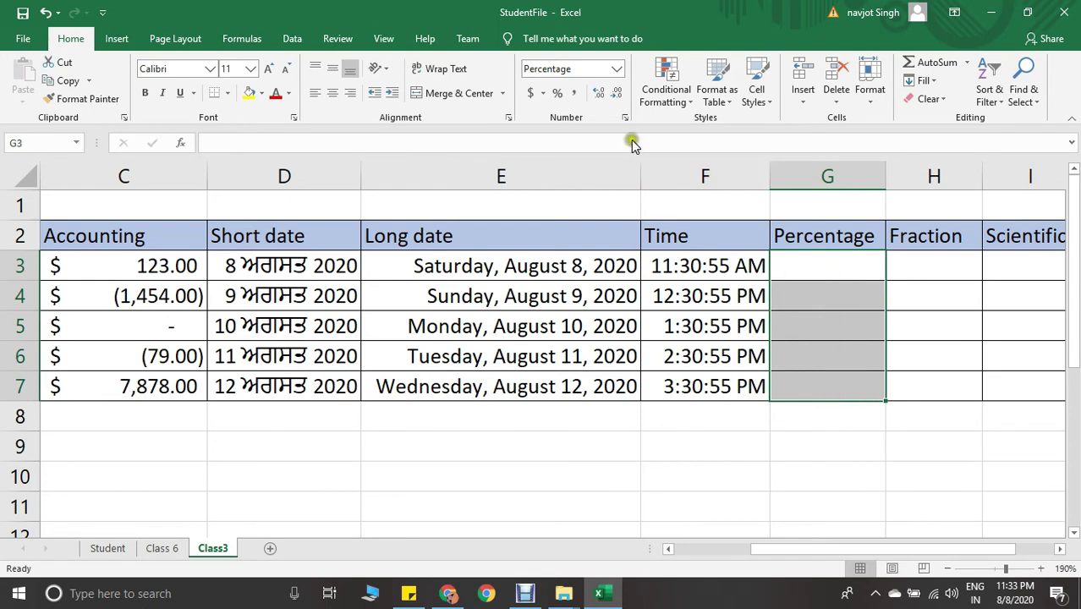
left_click(617, 71)
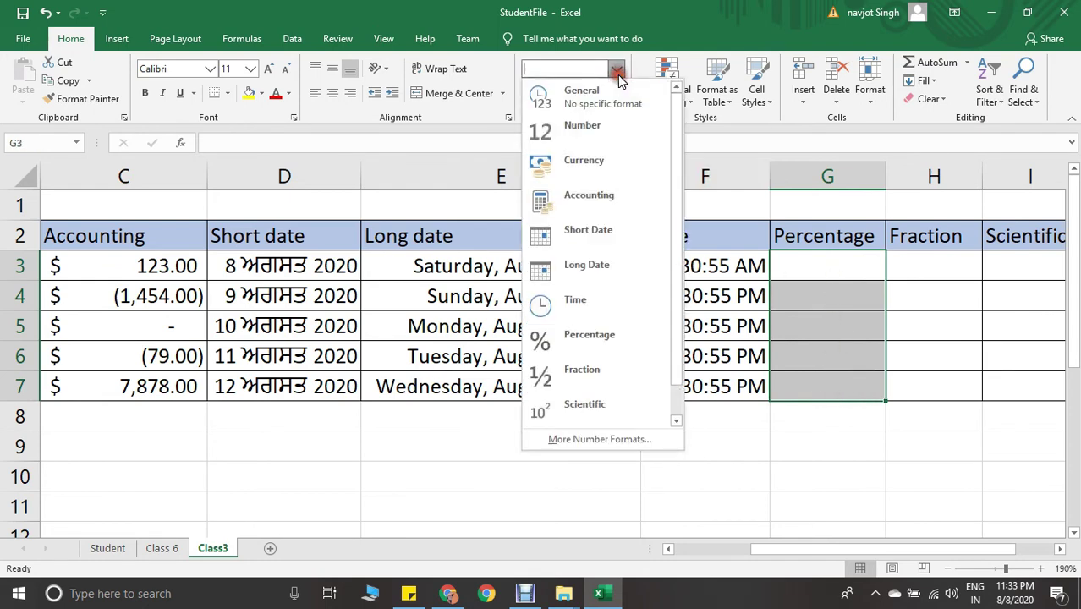
left_click(584, 338)
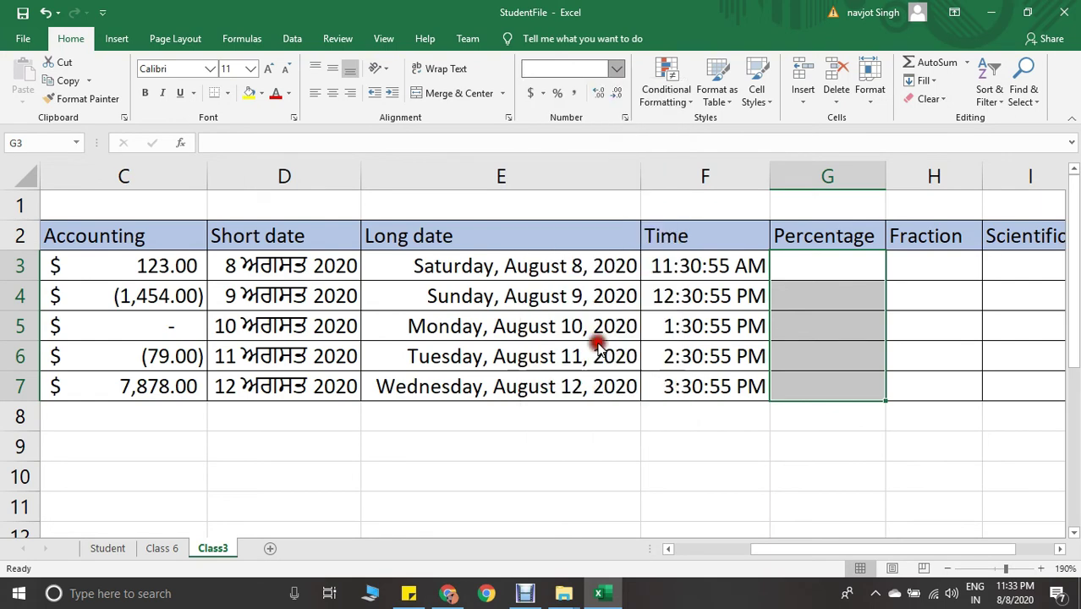
Enter 3, 4, 55, 77 and 88 in G3:G7 so they show as 3.00% to 88.00%
left_click(843, 268)
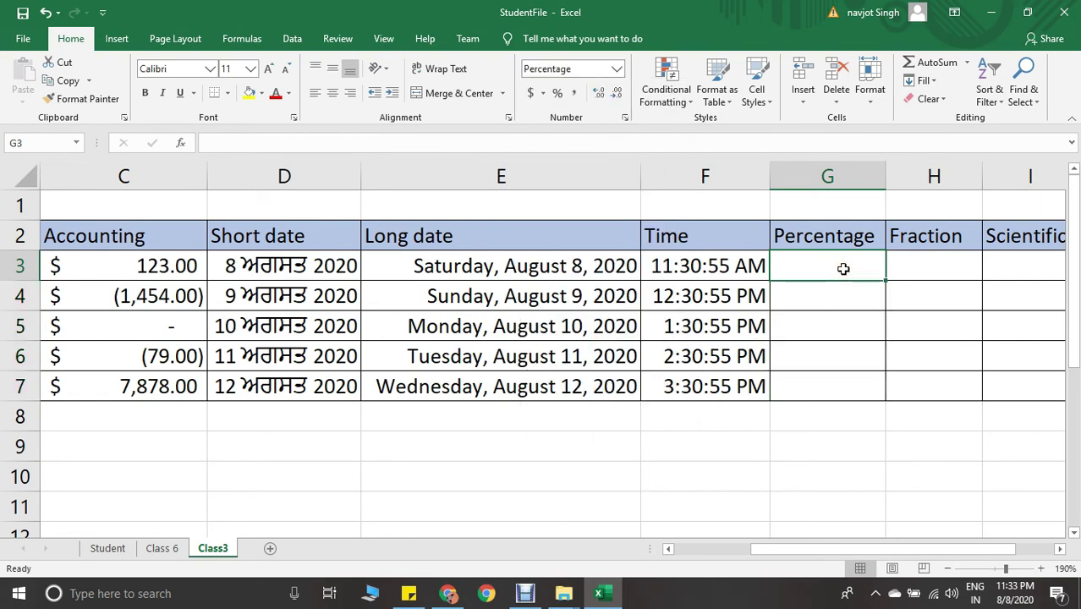
type("3")
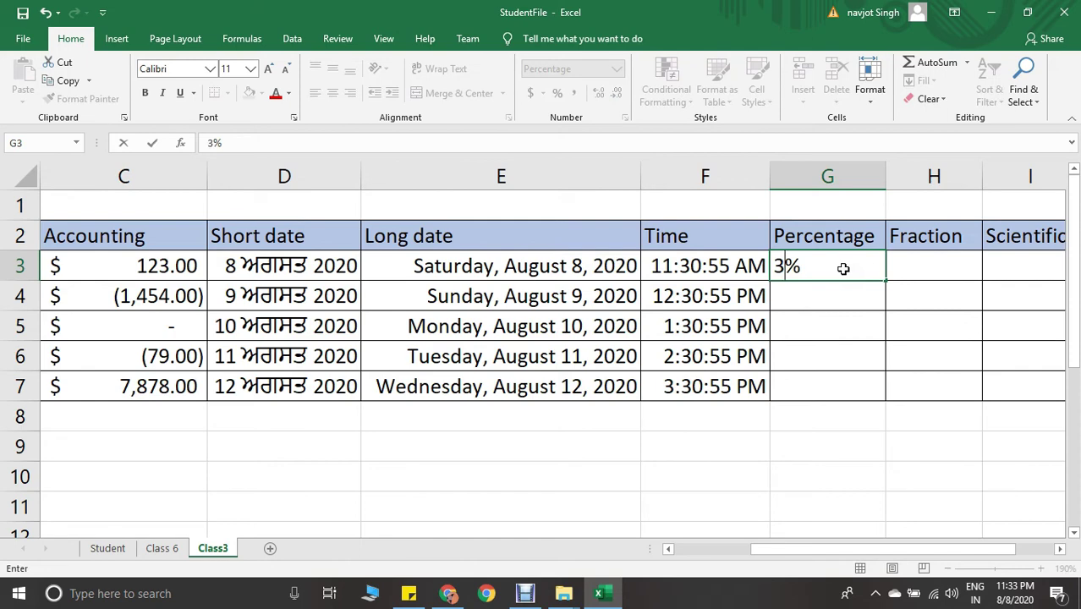
key("Return")
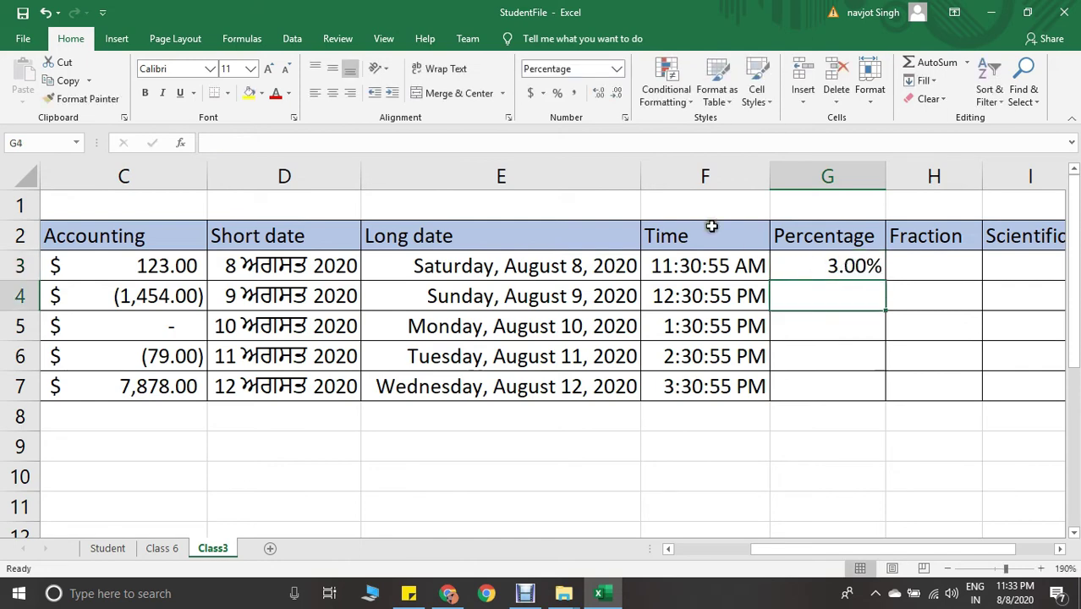
type("4")
key("Return")
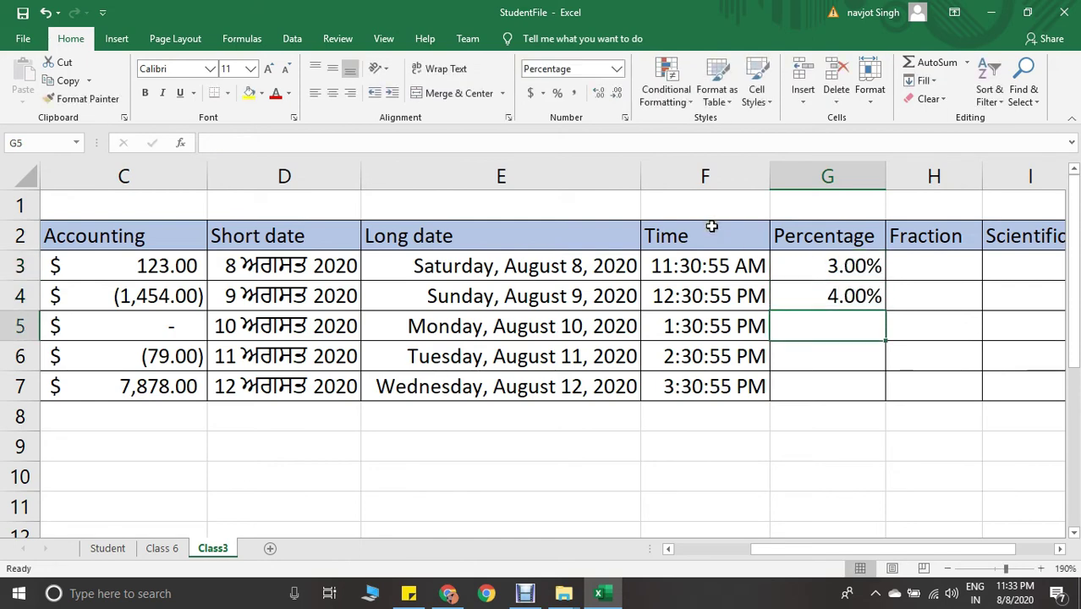
type("55")
key("Return")
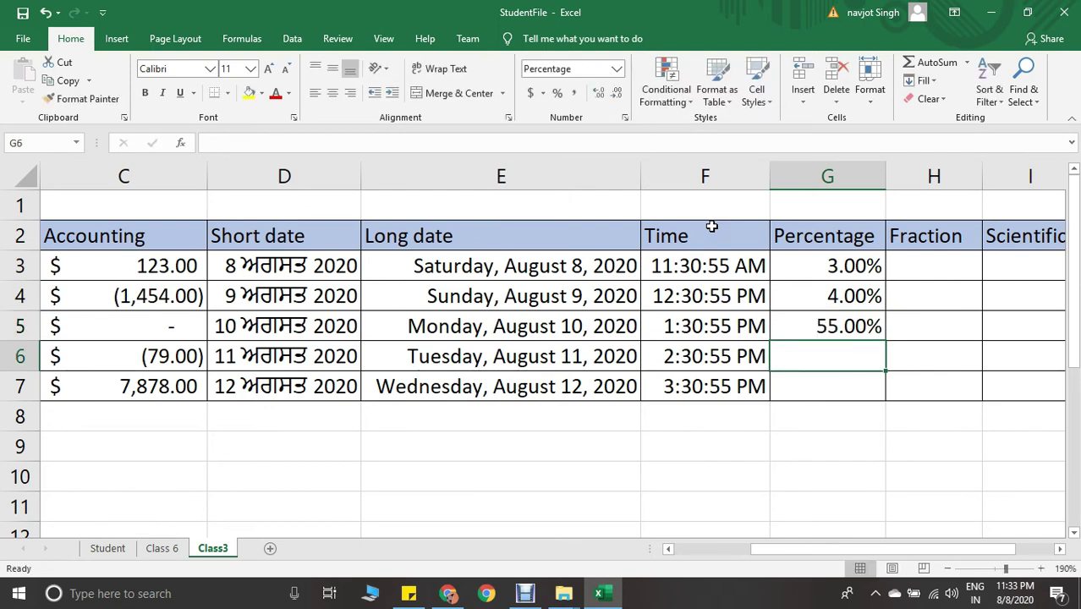
type("77")
key("Return")
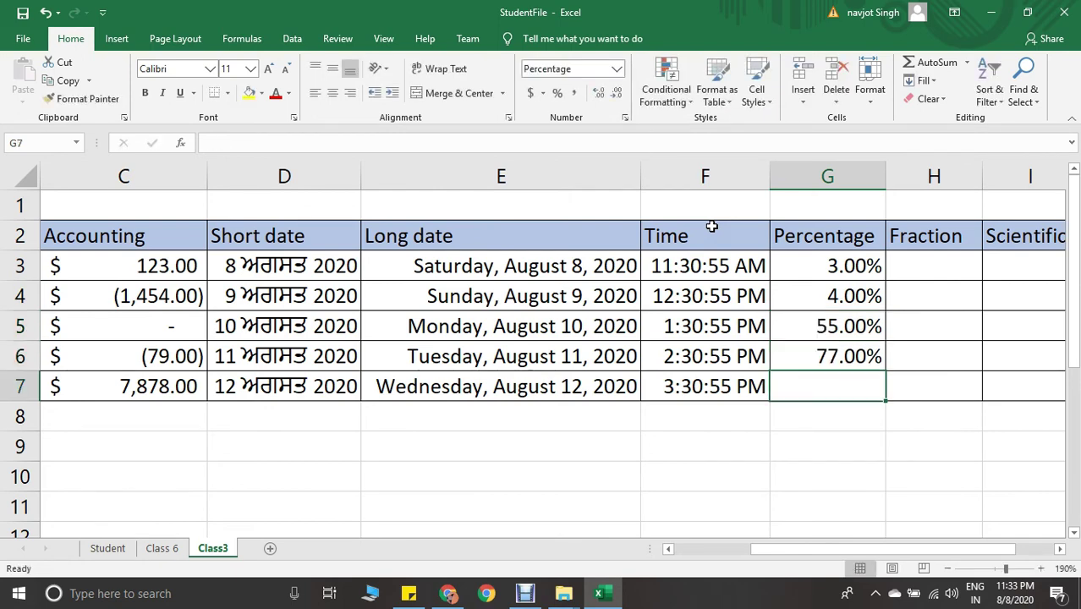
type("88")
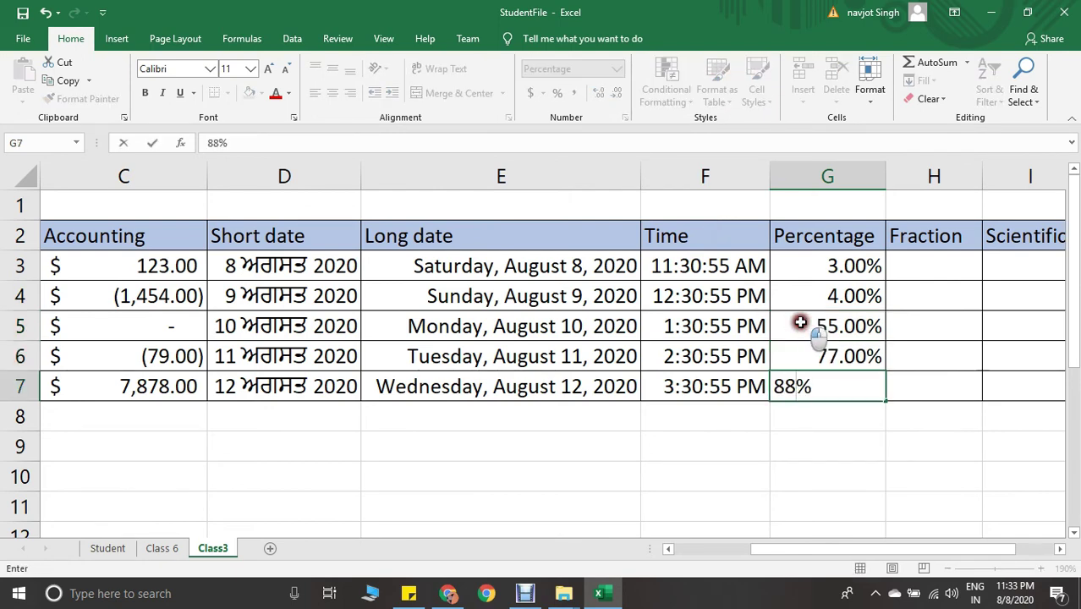
left_click(800, 322)
left_click_drag(817, 265, 832, 371)
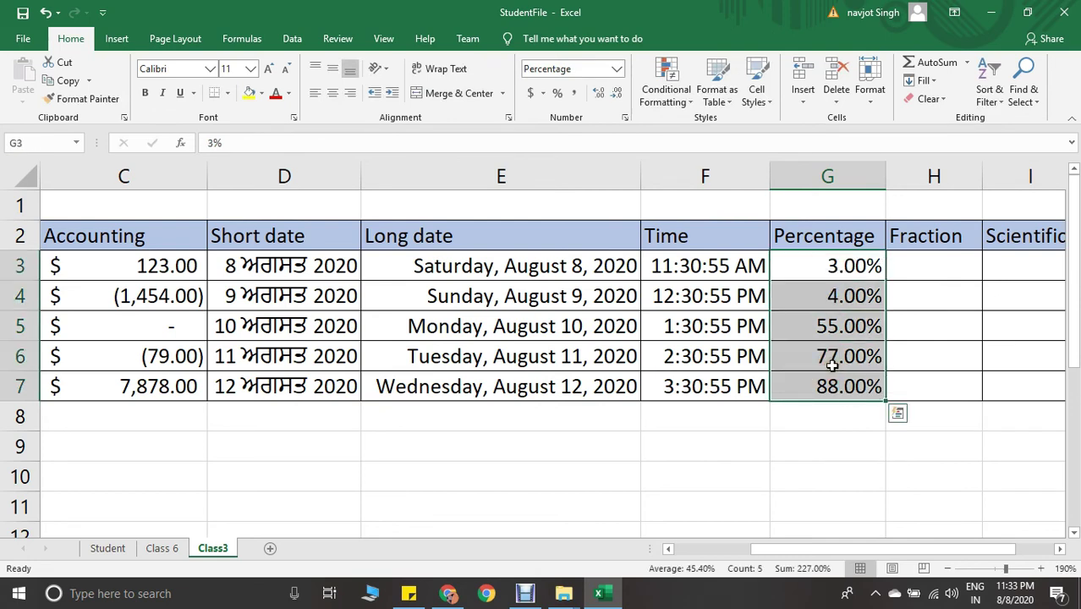
left_click_drag(808, 548, 846, 548)
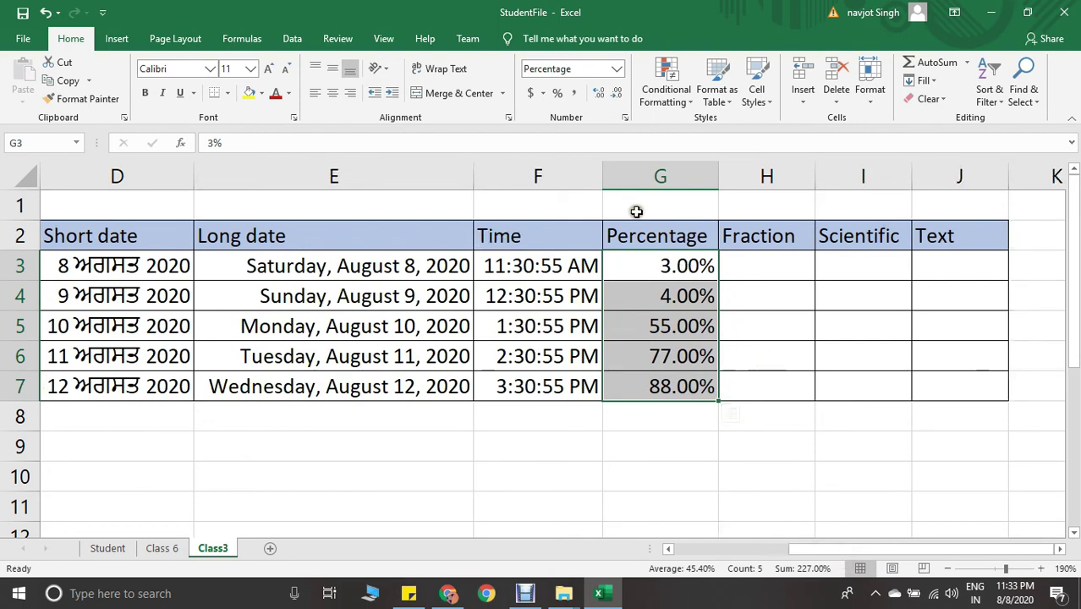
Raise the percentage decimal places in G3:G7 to 4, e.g. 3.0000%
left_click(625, 117)
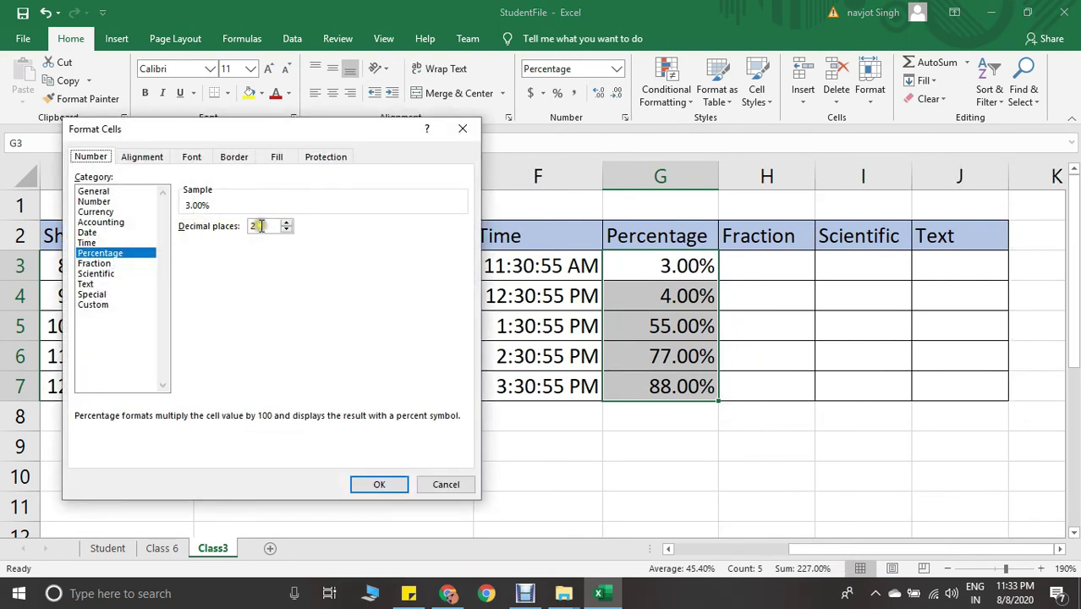
left_click(287, 224)
left_click(288, 224)
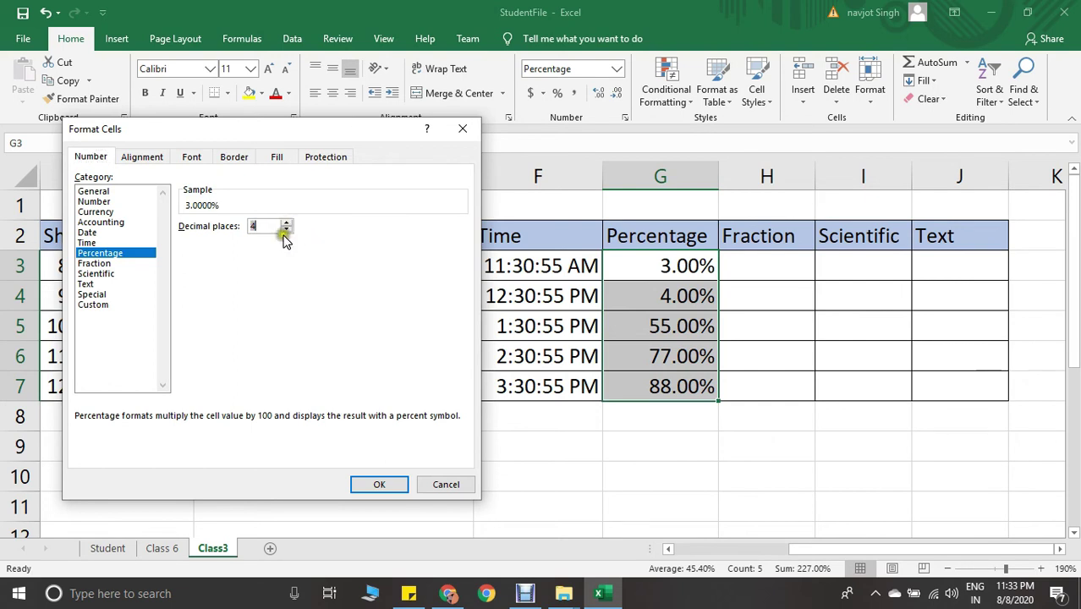
left_click(386, 483)
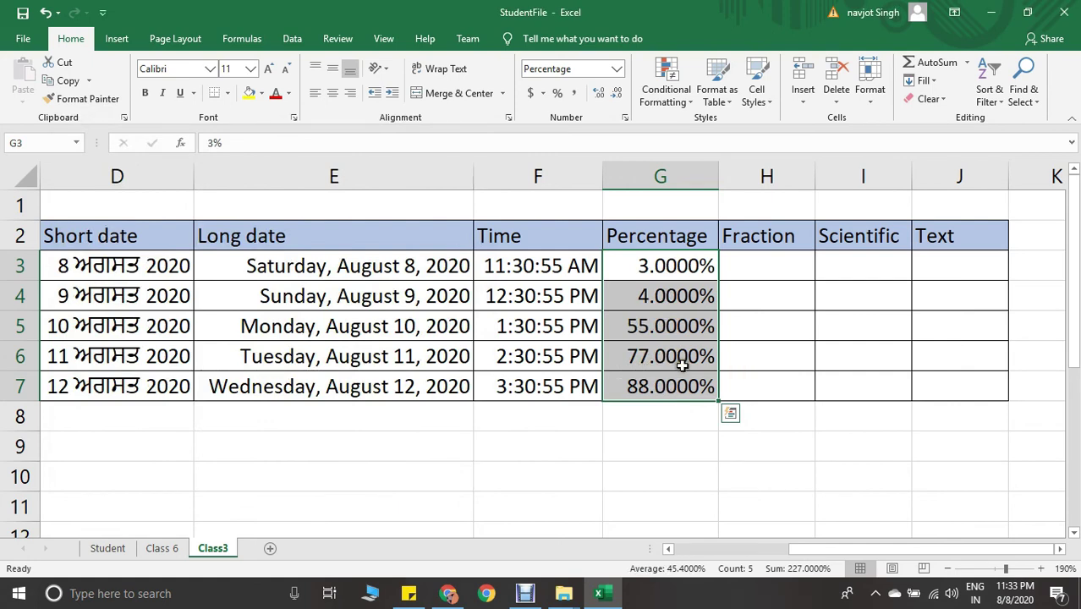
left_click(763, 265)
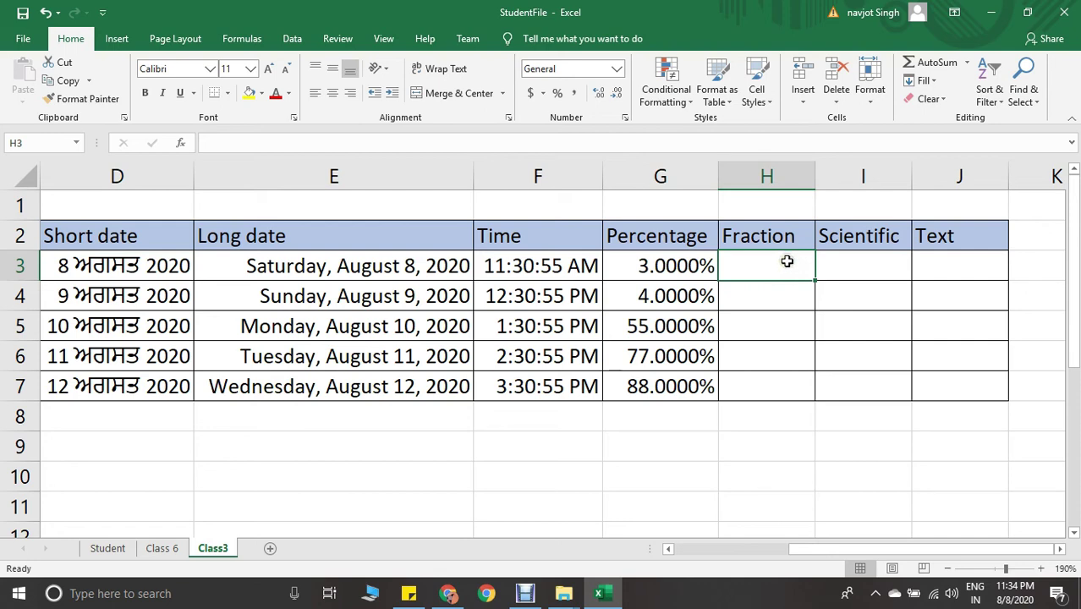
Enter 0.4 in H3 and 0.25 in H4, formatting each as Fraction (2/5, 1/4)
type("0.")
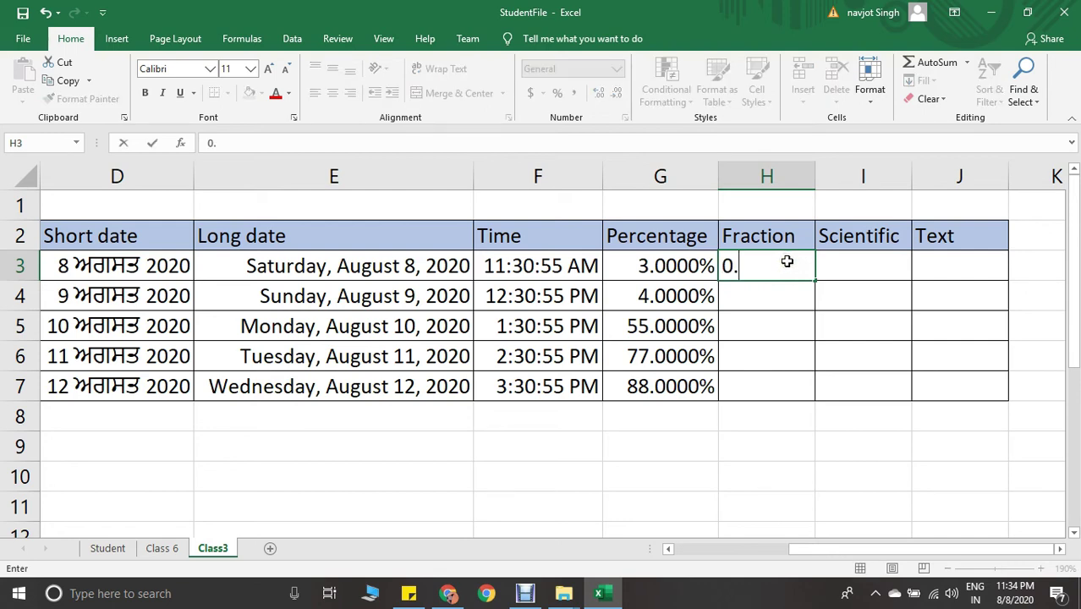
type("40")
left_click(851, 272)
left_click(787, 266)
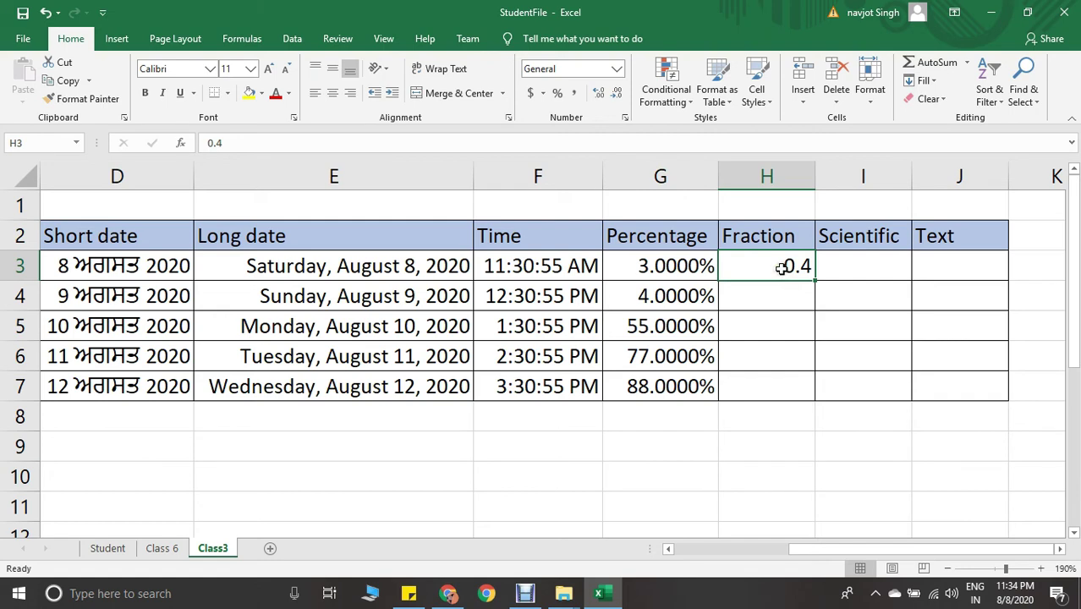
left_click(617, 69)
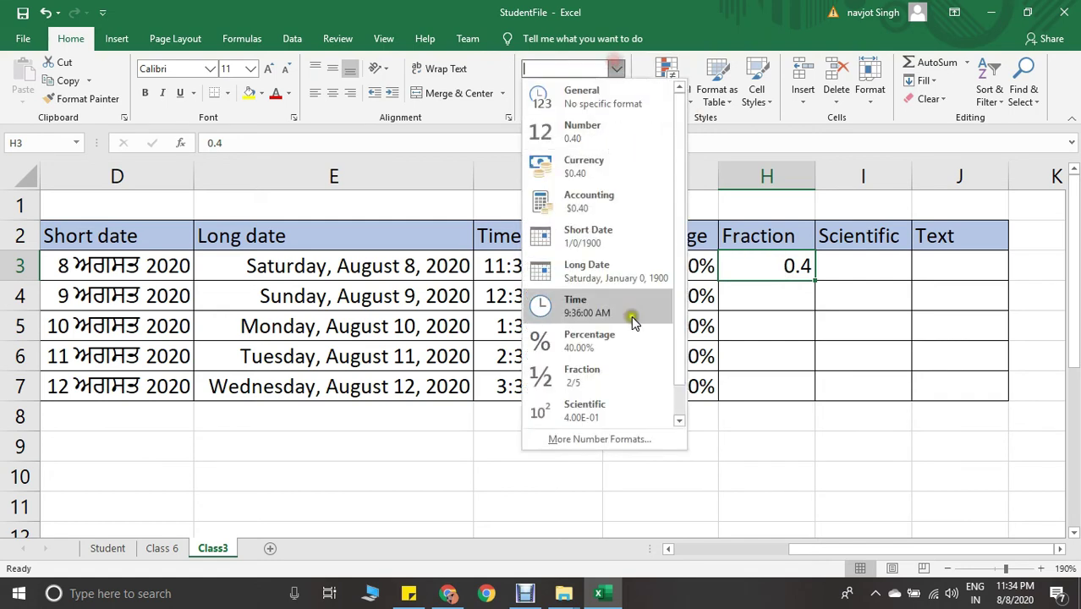
left_click(639, 380)
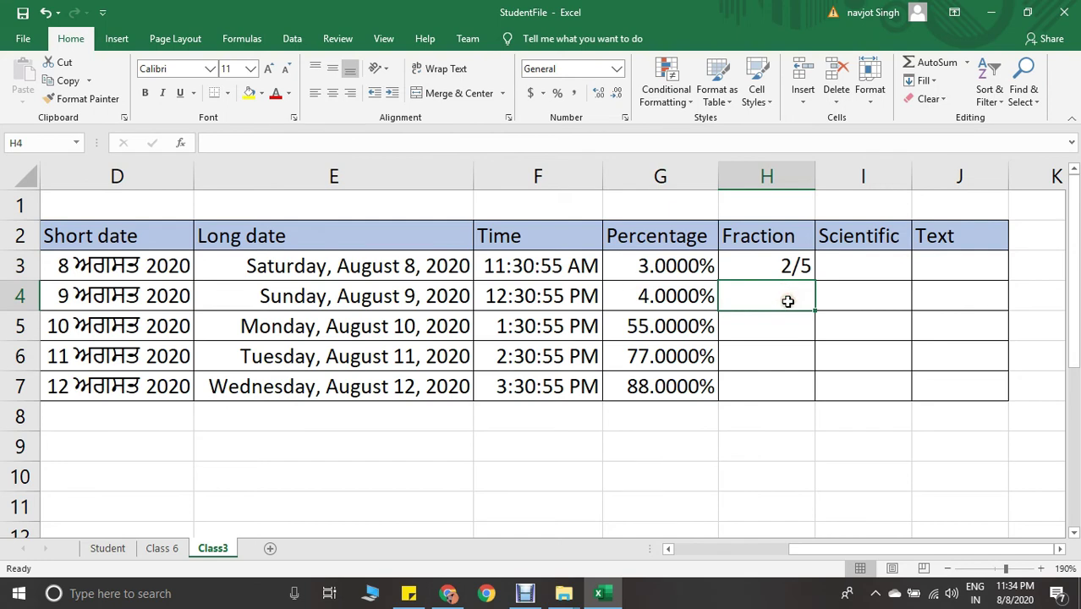
type("0.25")
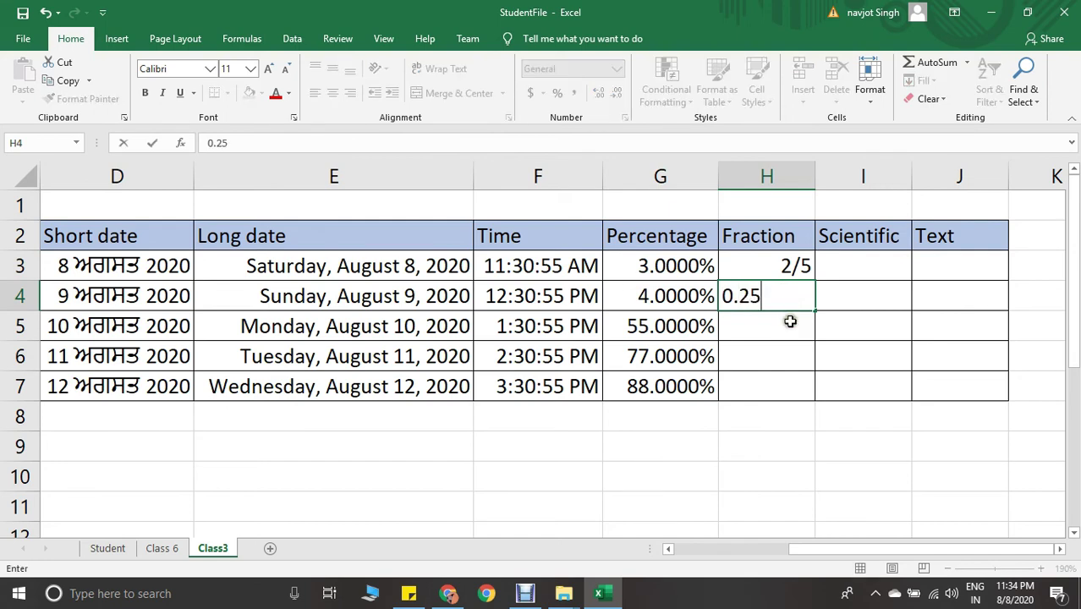
key("ctrl+Return")
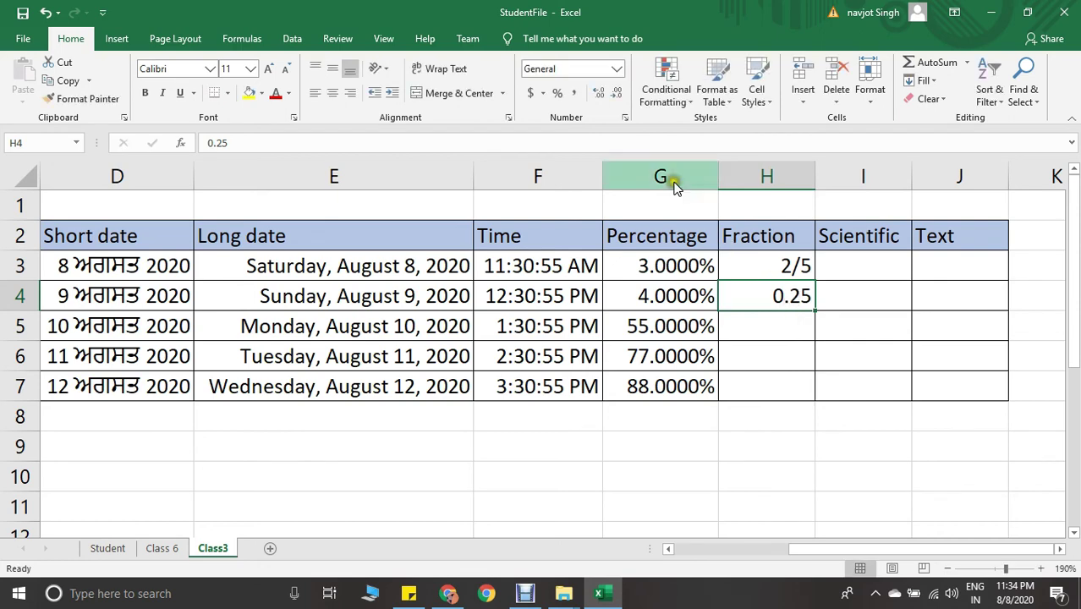
left_click(621, 68)
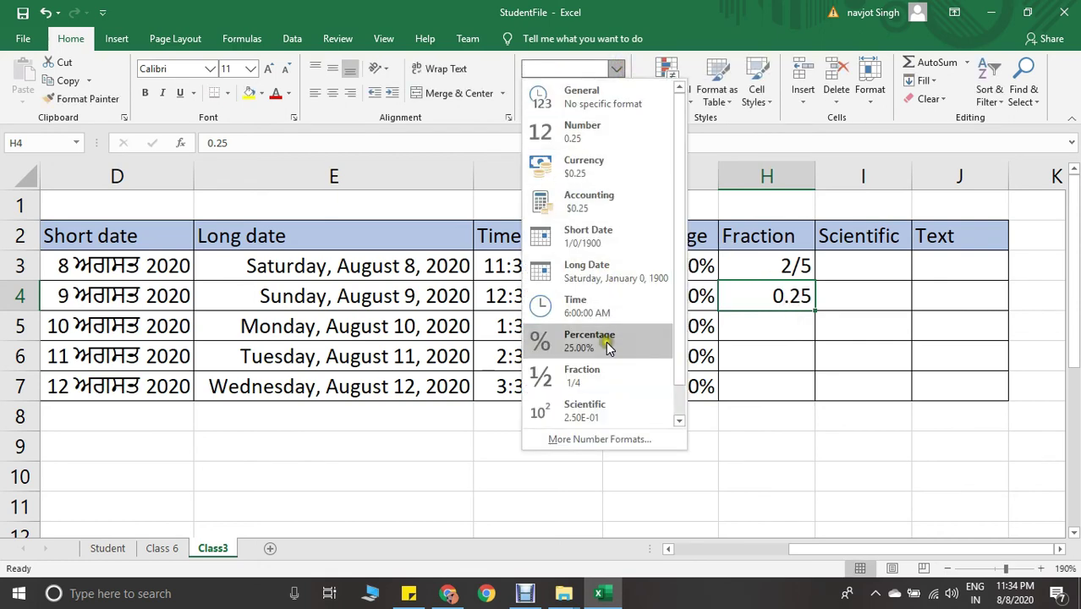
left_click(604, 370)
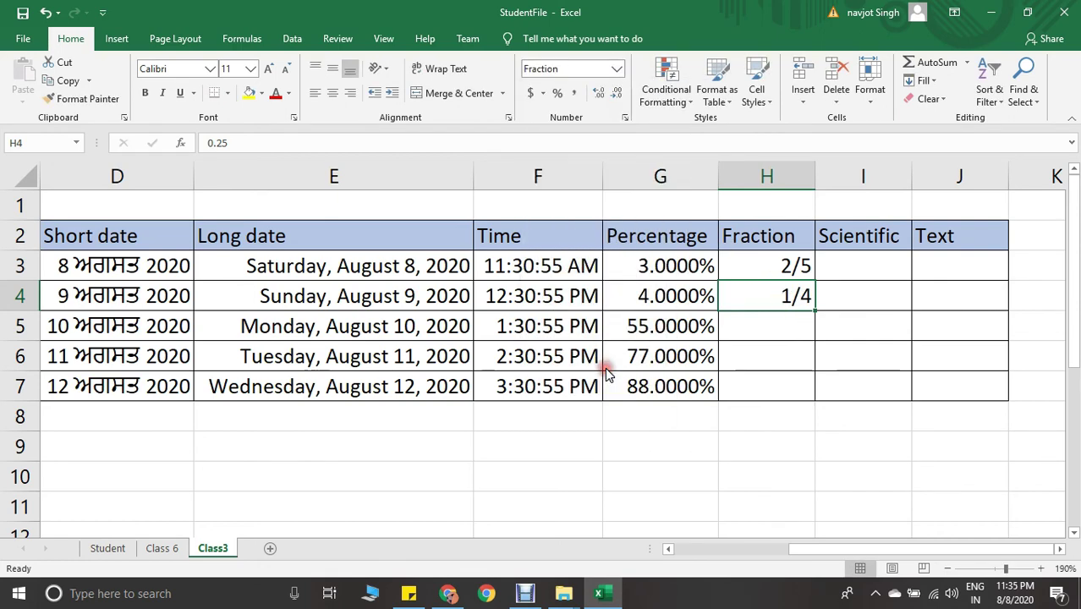
Enter 0.75 in H5 and format it as Fraction so it shows 3/4
left_click(796, 321)
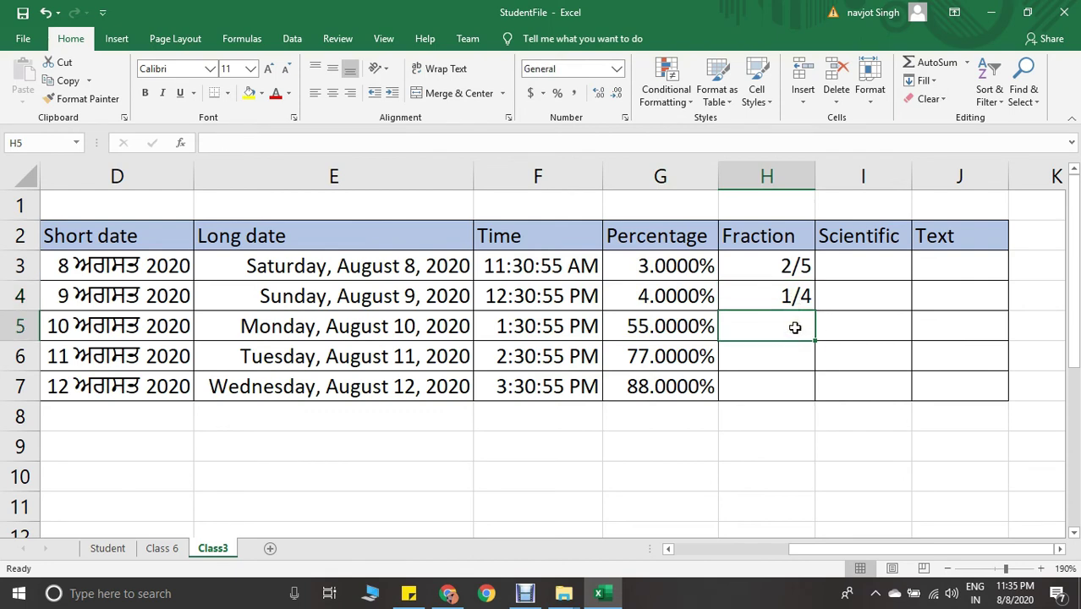
type("0.7")
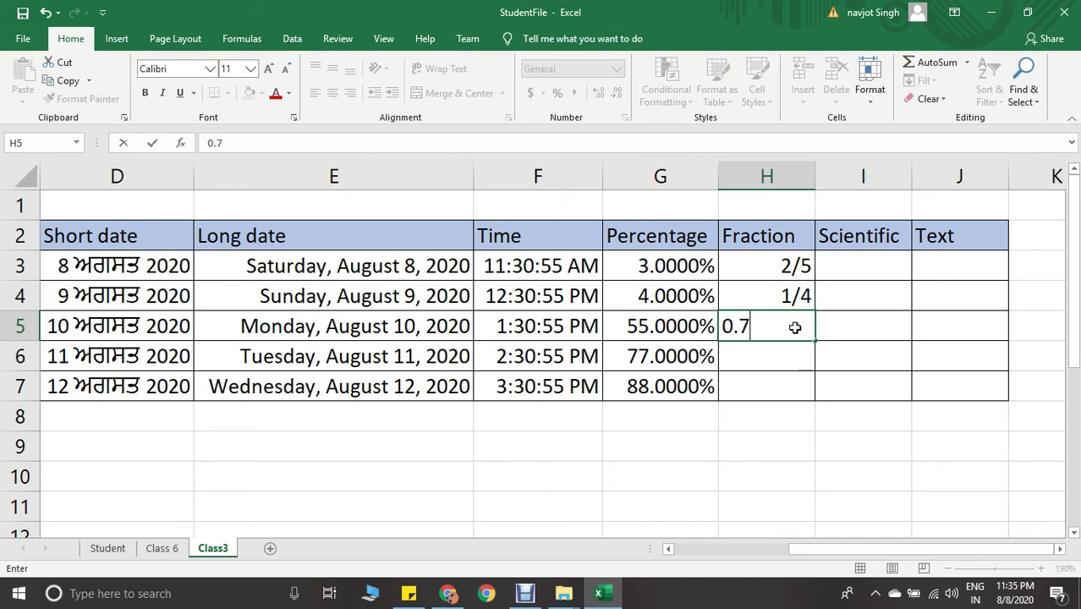
type("5")
key("Return")
left_click(795, 327)
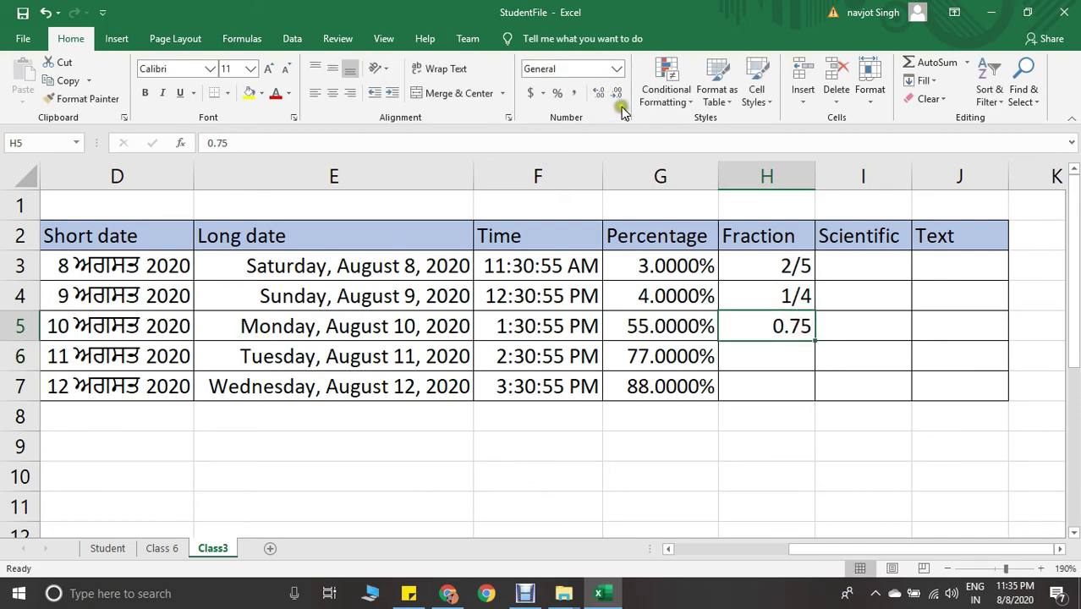
left_click(616, 69)
left_click(607, 374)
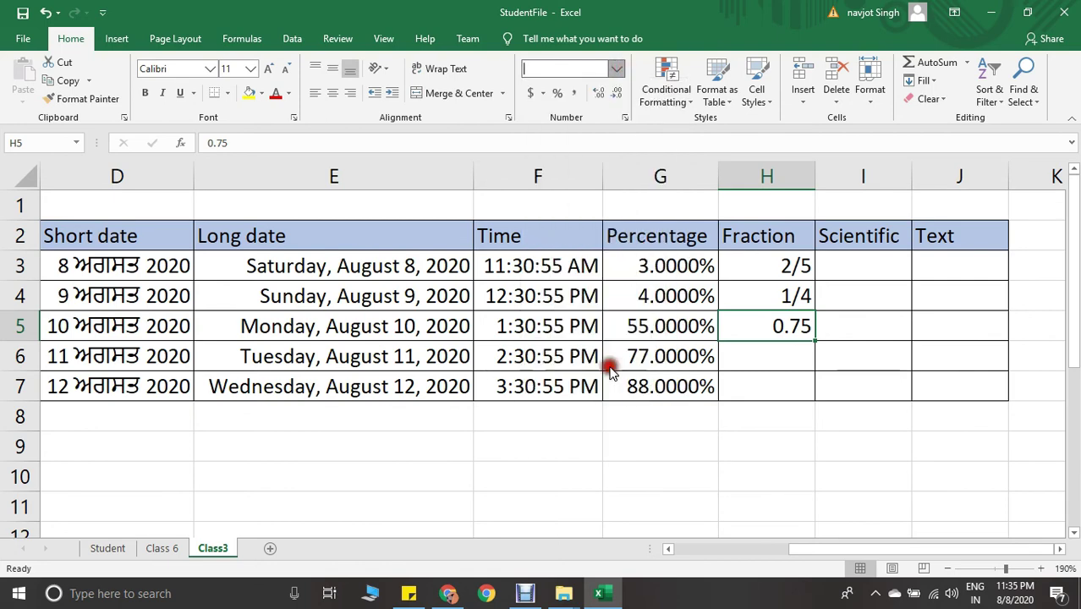
left_click_drag(814, 341, 810, 380)
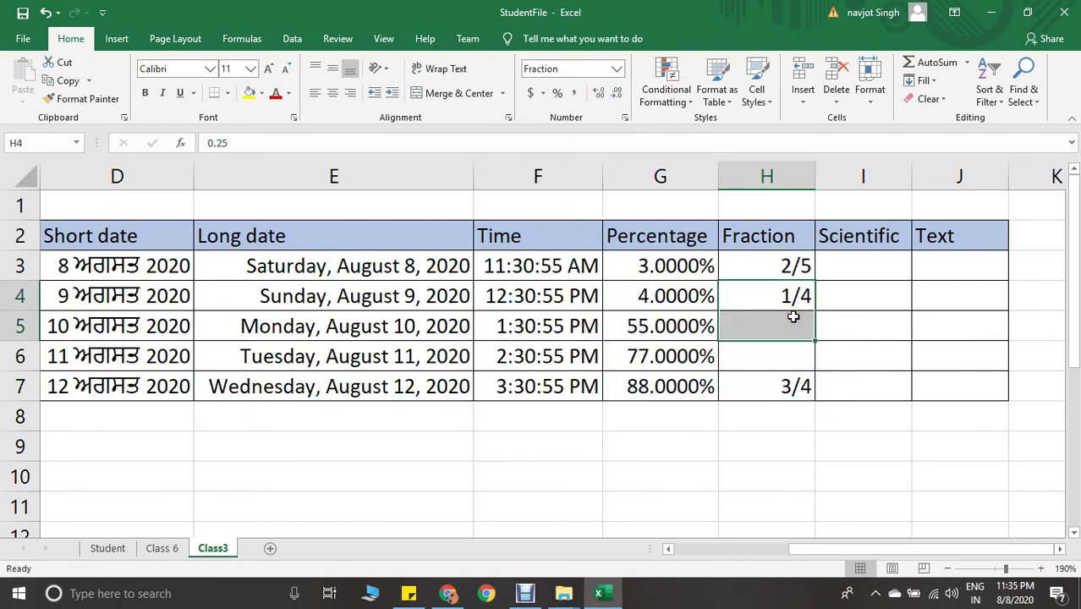
left_click_drag(792, 296, 792, 318)
Enter 1 and 0.2 in H6:H7 and format both as Fraction (1, 1/5)
left_click(795, 355)
type("1")
key("Return")
type("0.2")
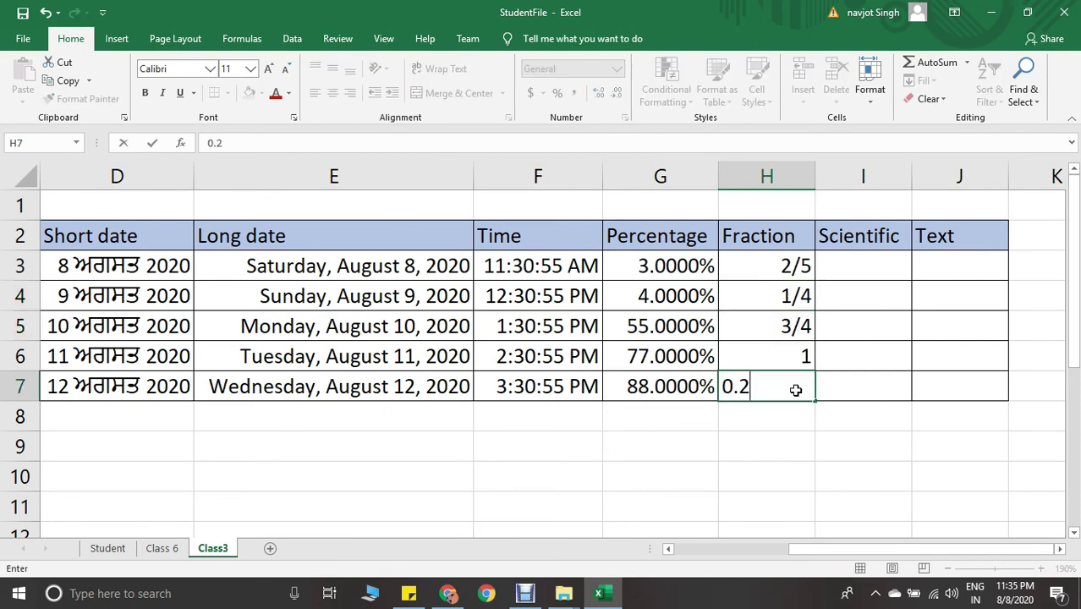
left_click(820, 347)
left_click_drag(799, 355, 796, 382)
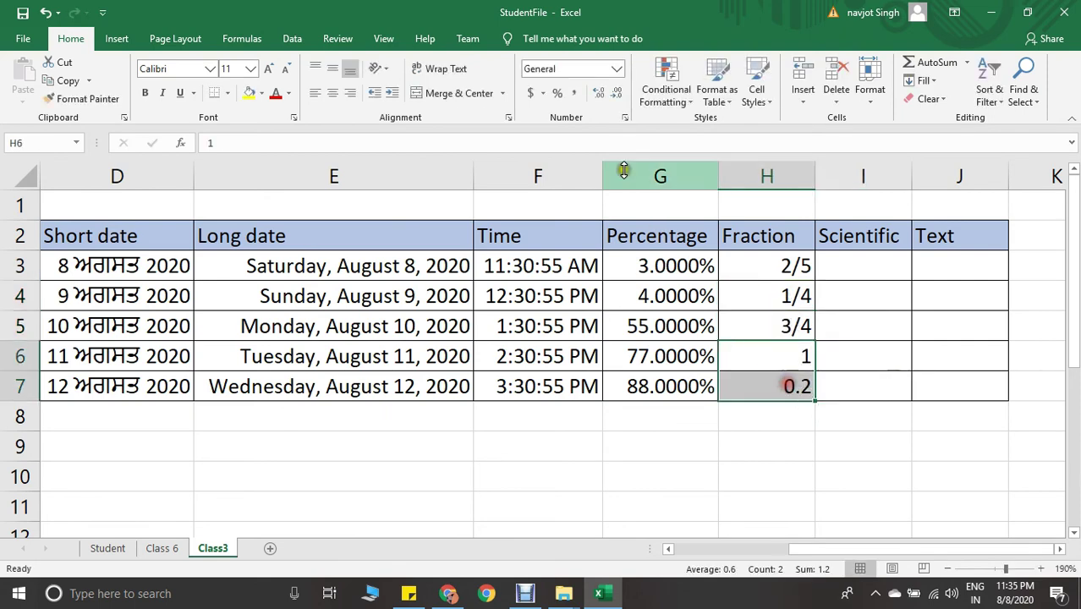
left_click(617, 69)
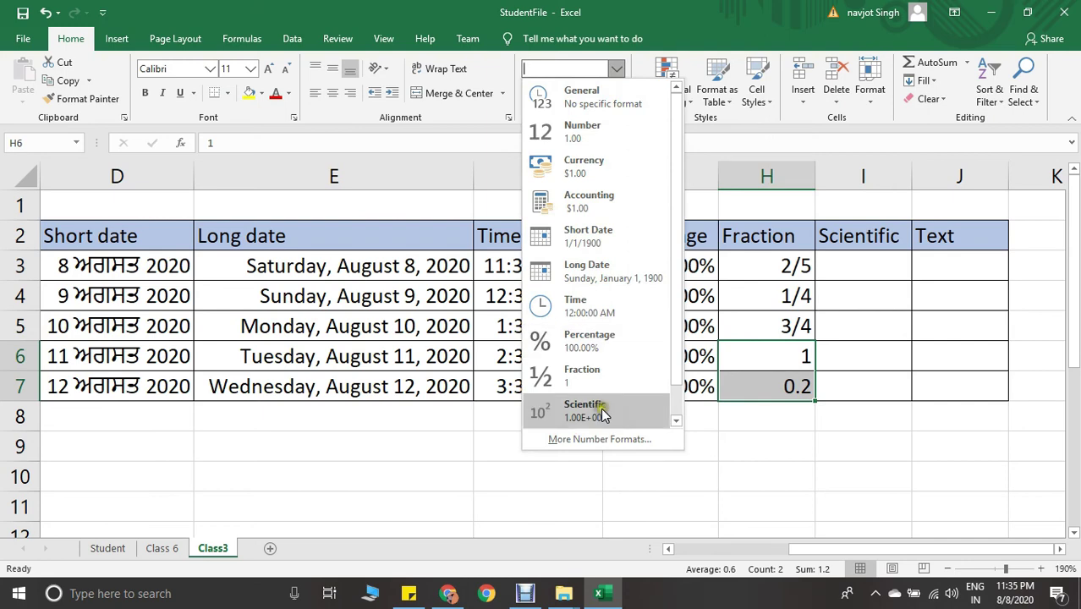
left_click(596, 376)
left_click(861, 380)
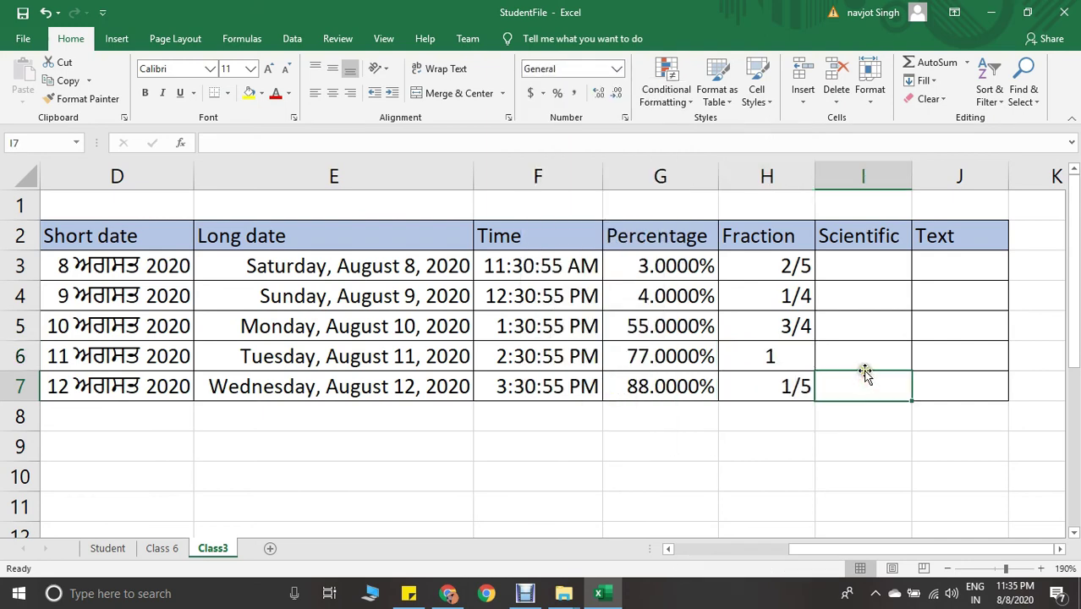
left_click(863, 265)
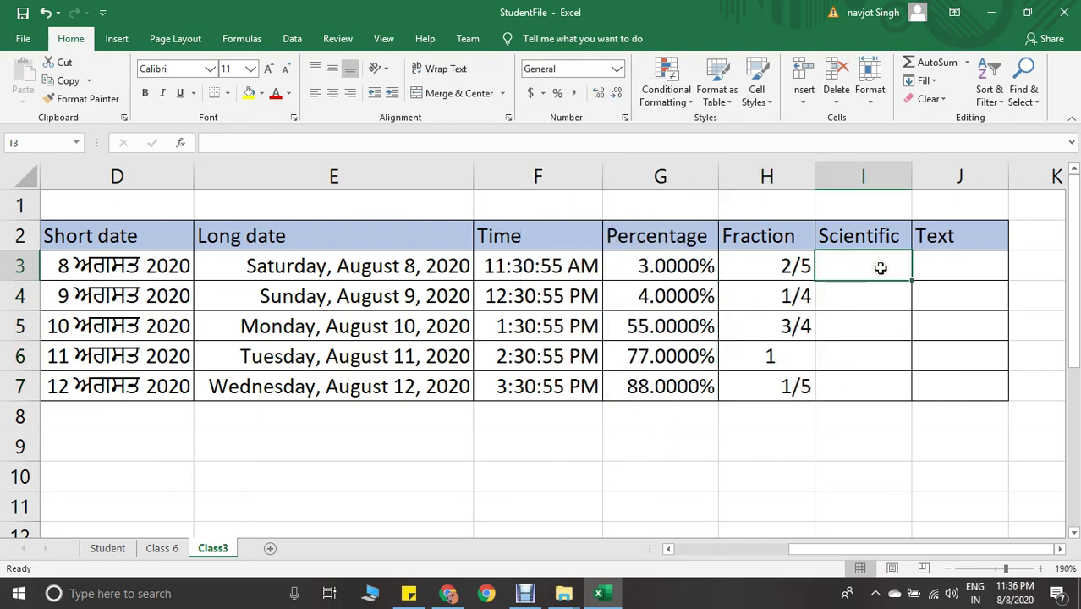
type("221321313132131")
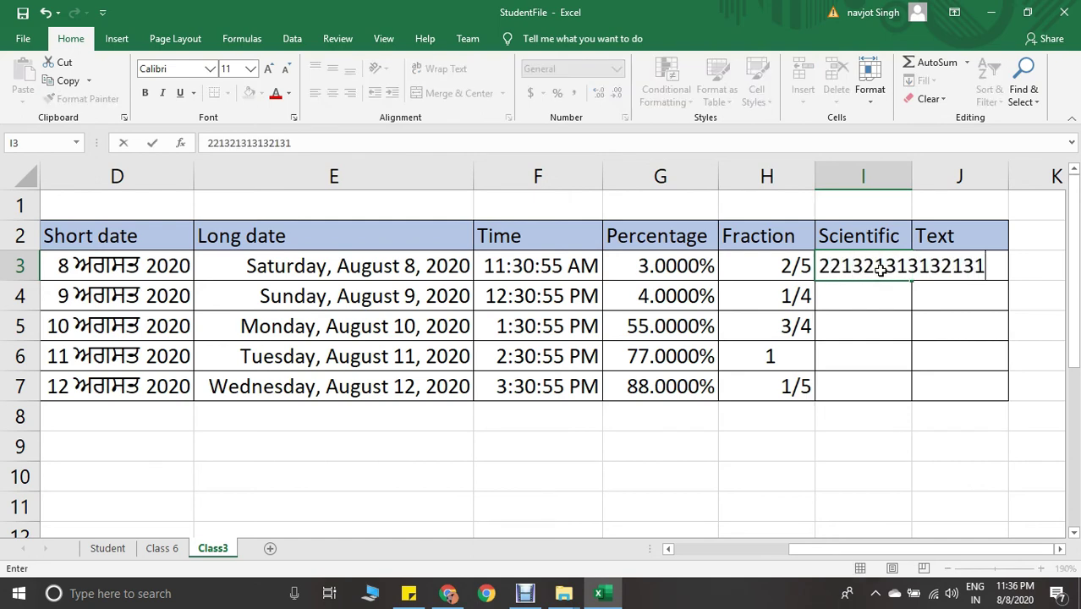
type("33")
key("Return")
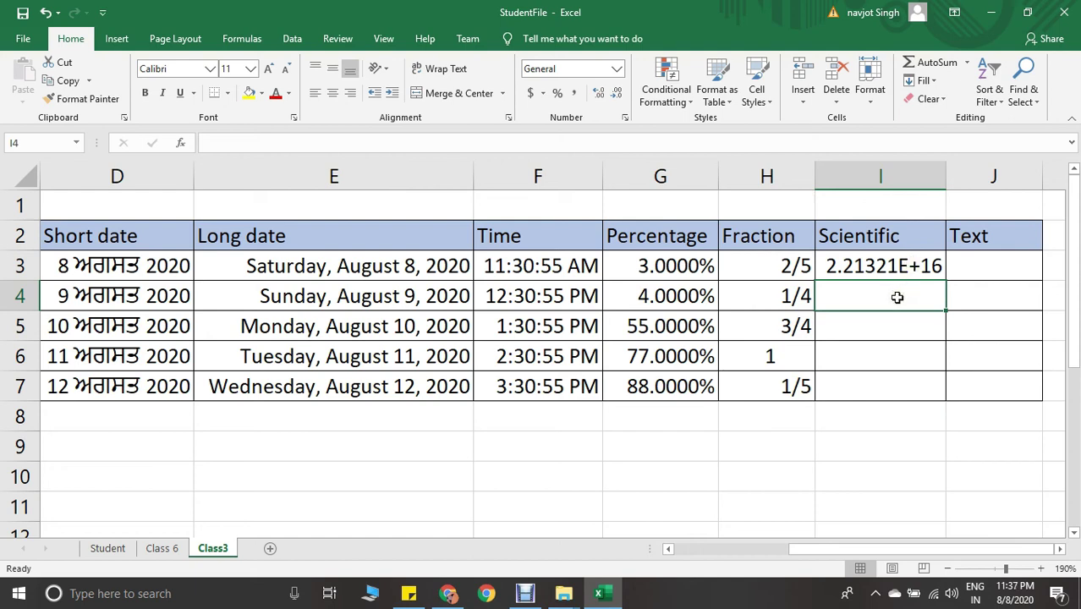
type("454645646565466")
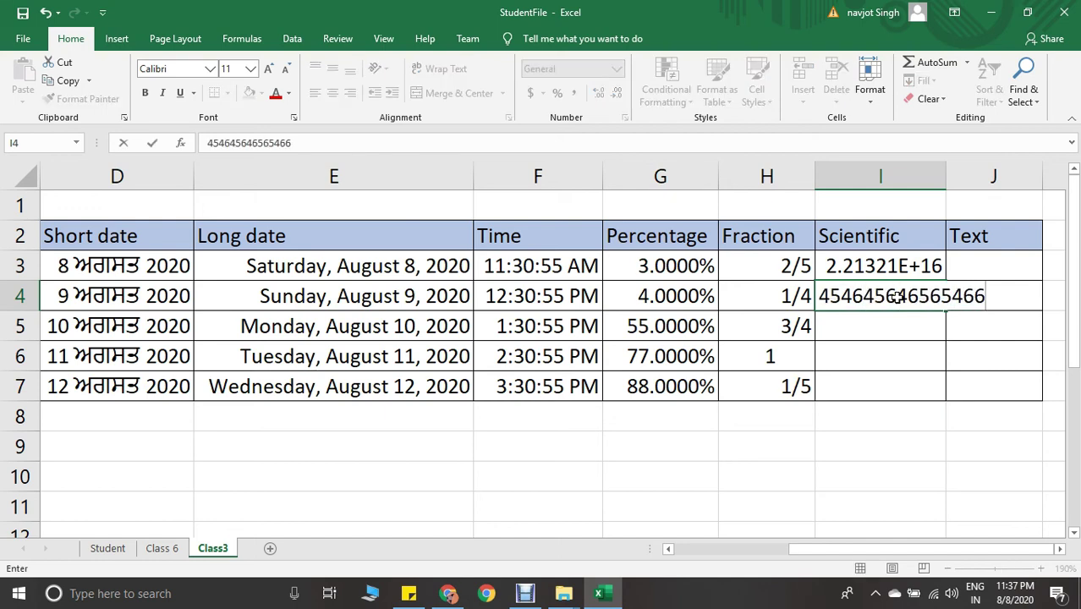
left_click(905, 337)
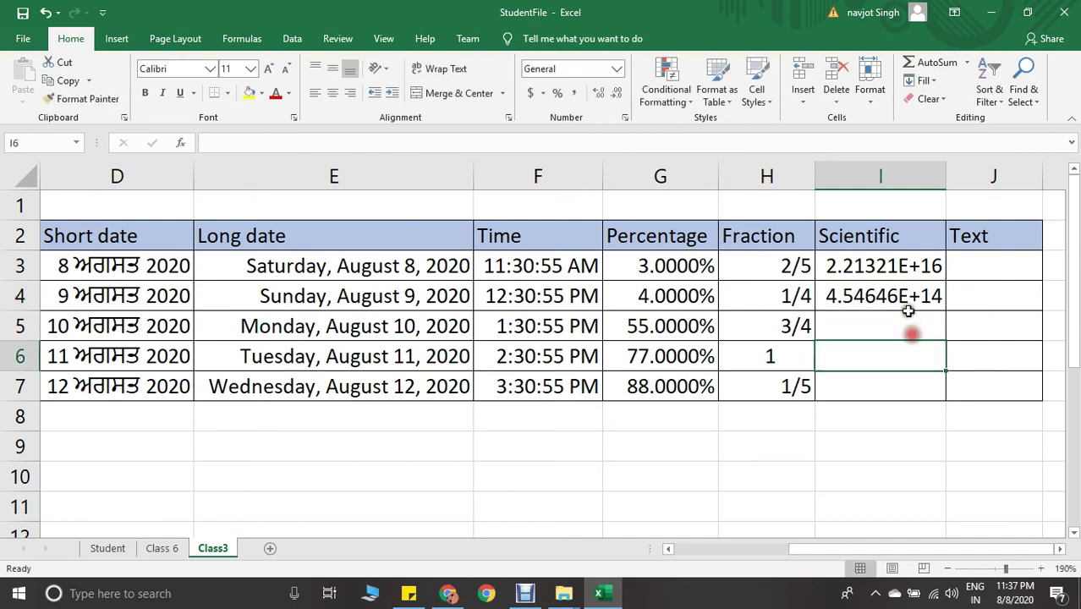
Apply the Scientific number format to I4 so it shows 4.55E+14
left_click(904, 304)
left_click(617, 69)
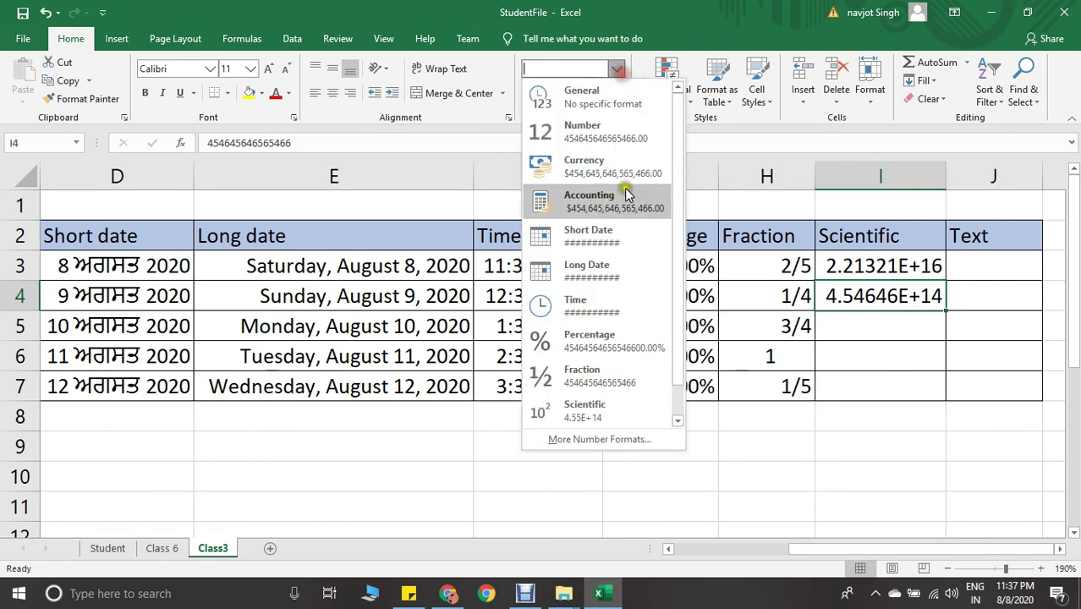
left_click(618, 401)
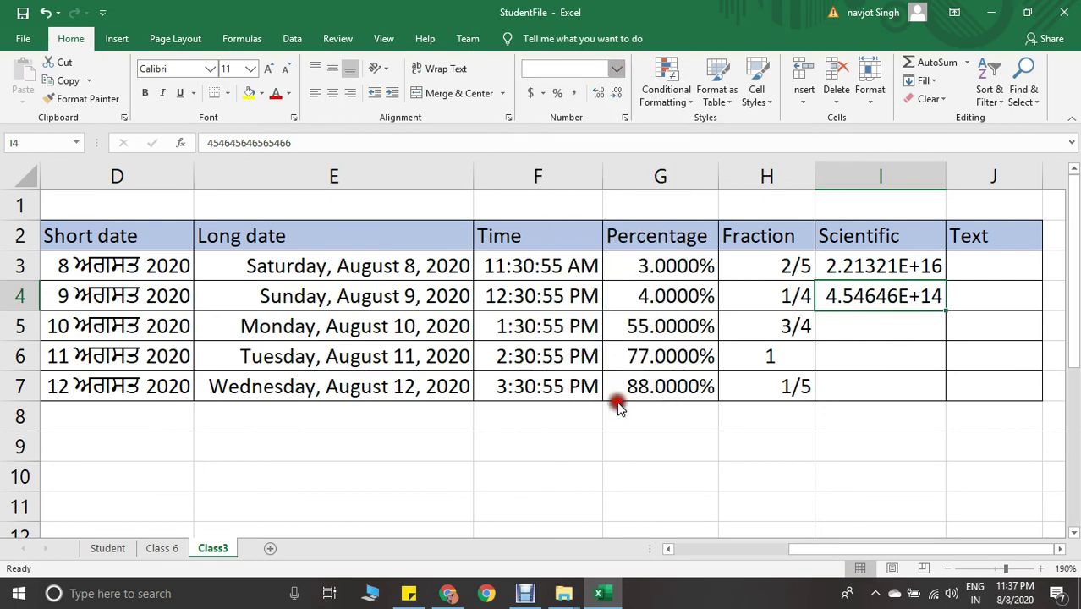
left_click(863, 334)
left_click_drag(864, 269, 875, 385)
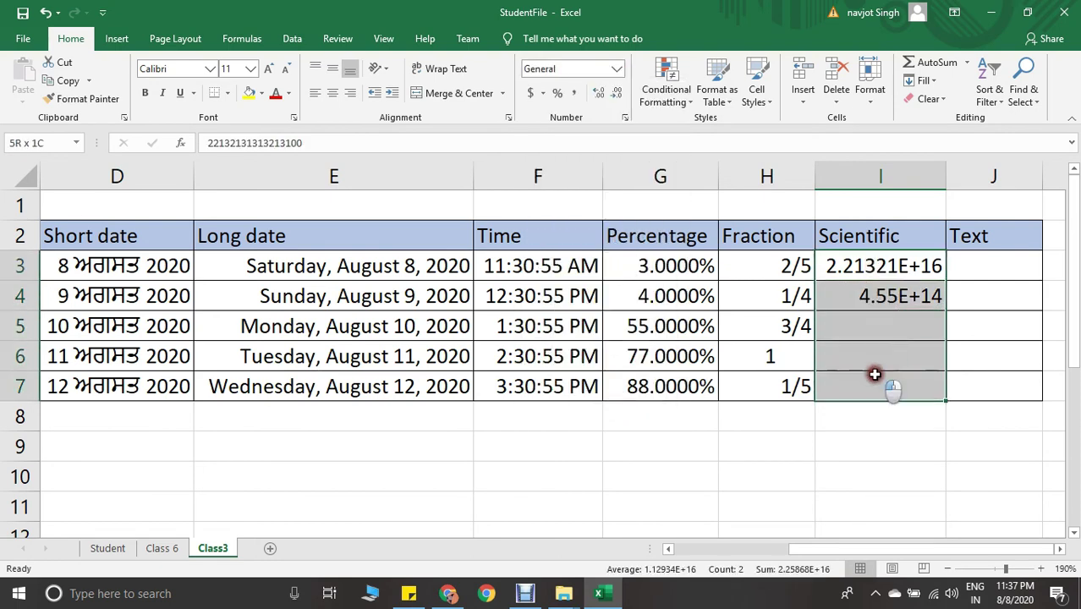
Enter 123, 456 and 899 in cells I5 to I7
left_click(873, 331)
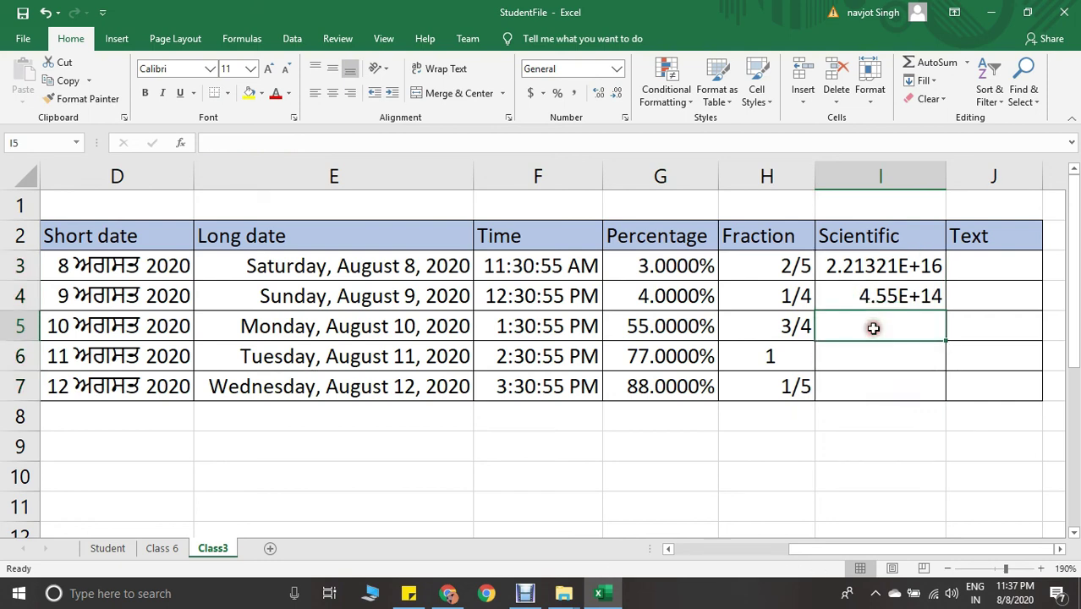
type("12")
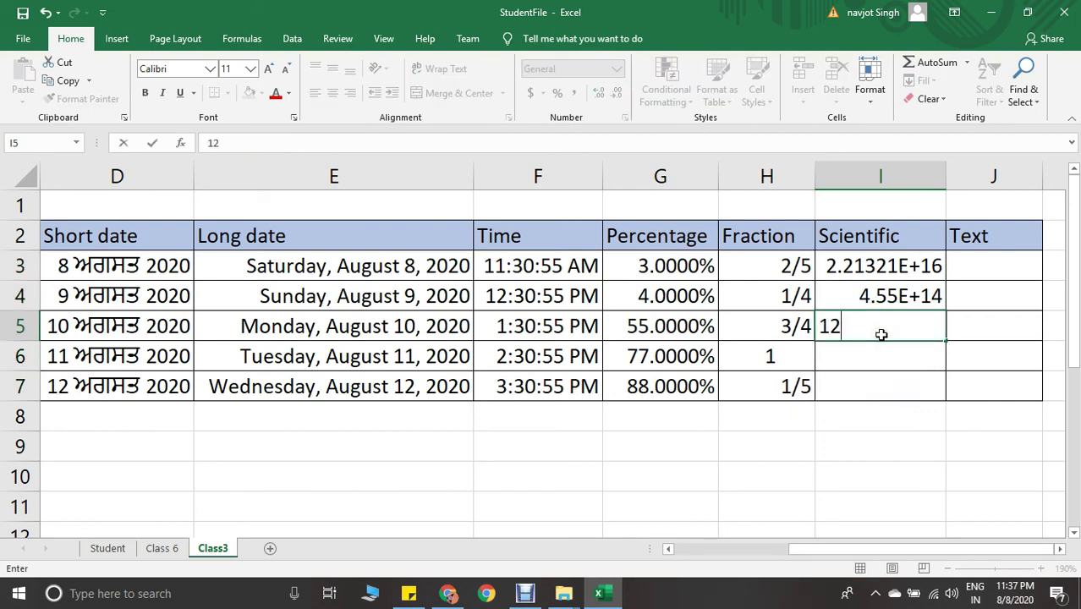
type("3")
key("Return")
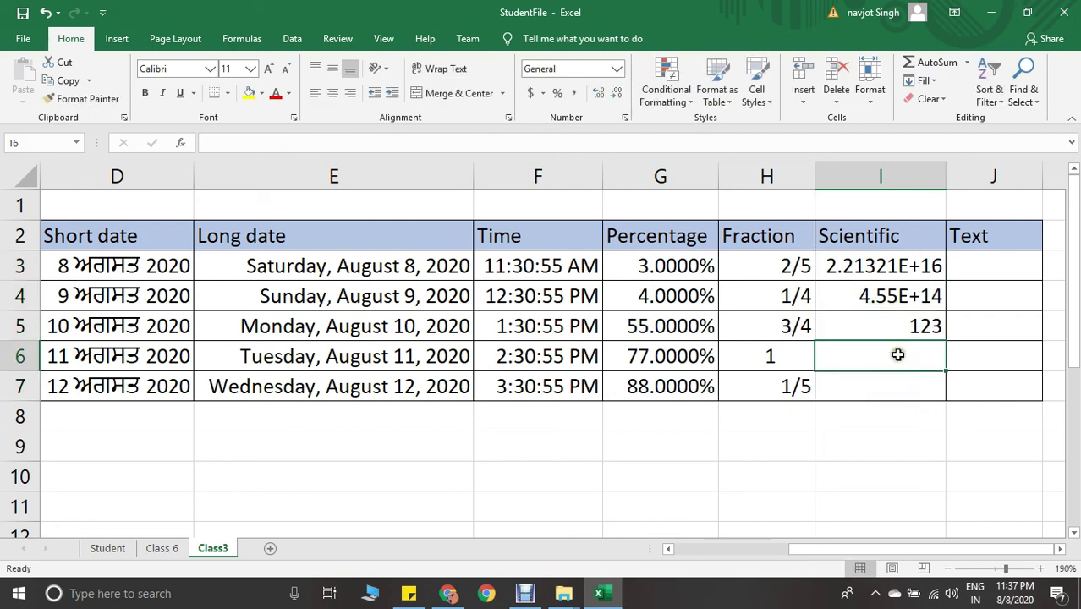
type("456")
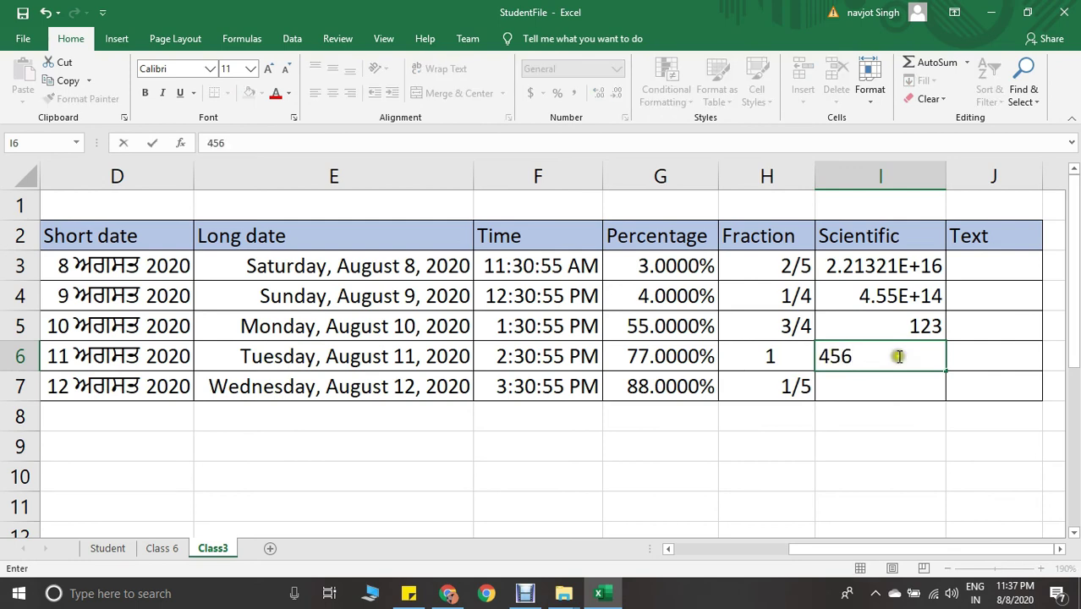
key("Return")
type("899")
key("Return")
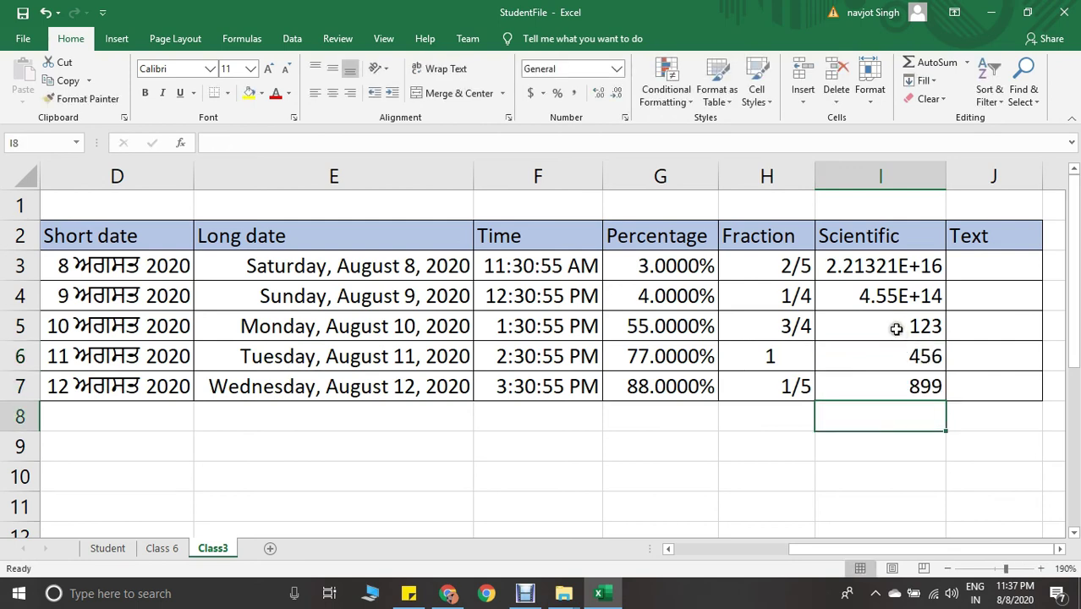
Apply the Scientific number format to I5:I7
left_click_drag(898, 326, 897, 382)
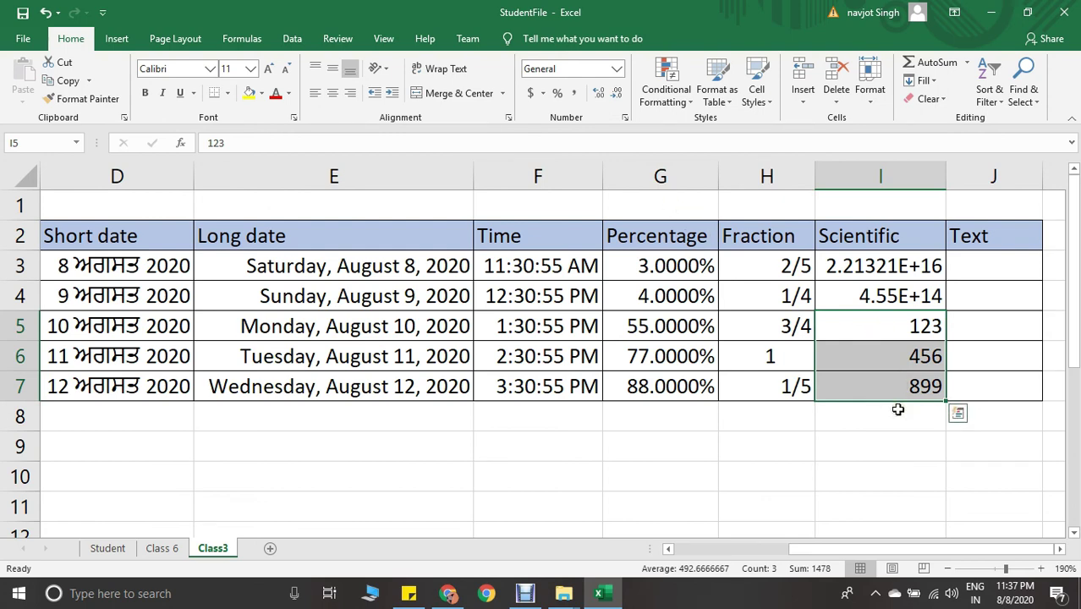
left_click(617, 70)
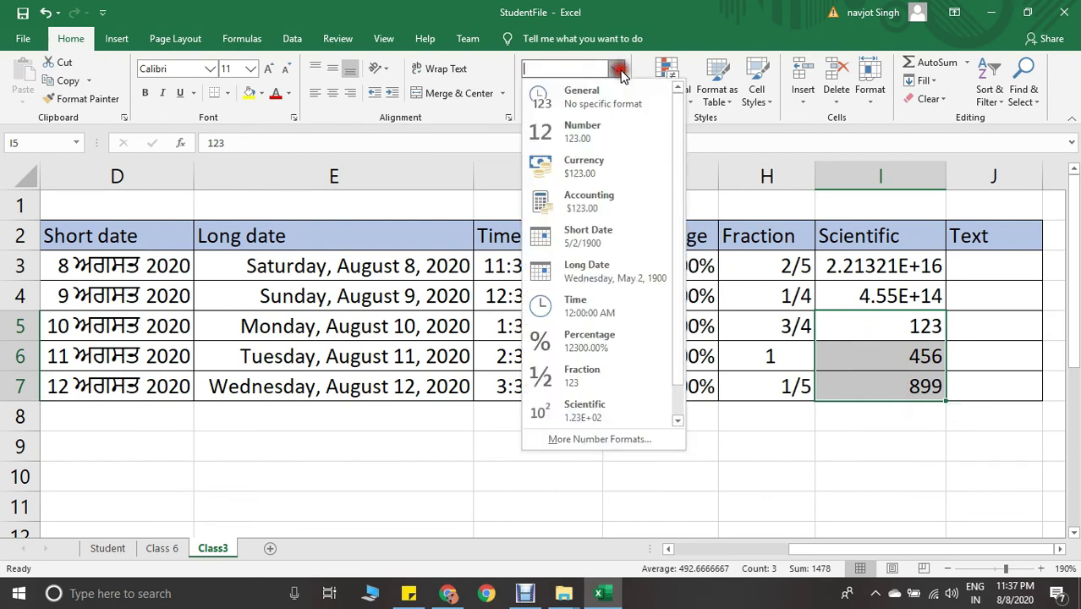
left_click(632, 413)
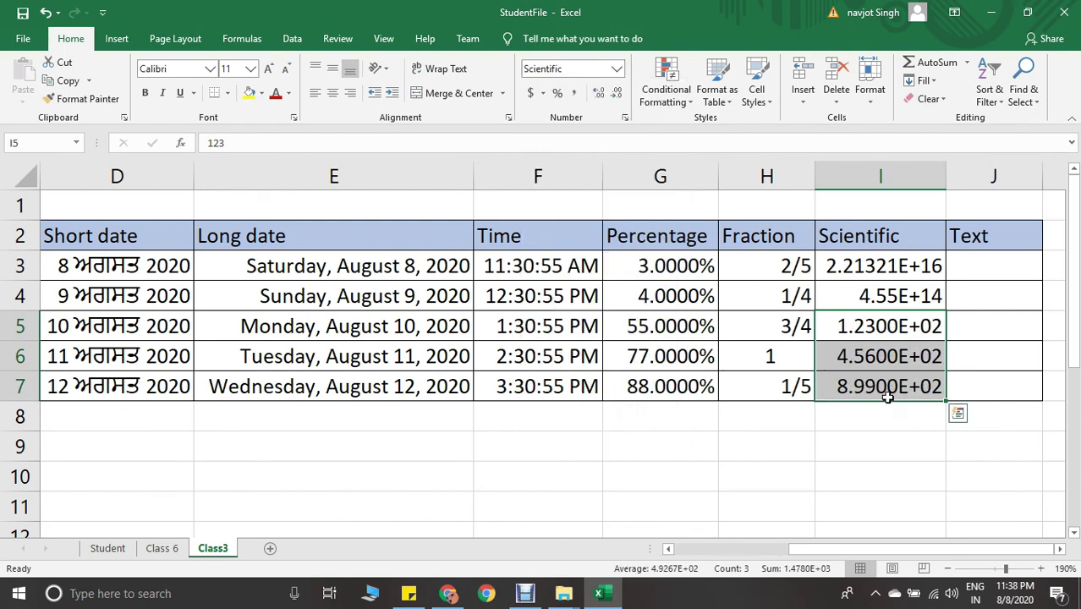
left_click_drag(1007, 267, 1016, 381)
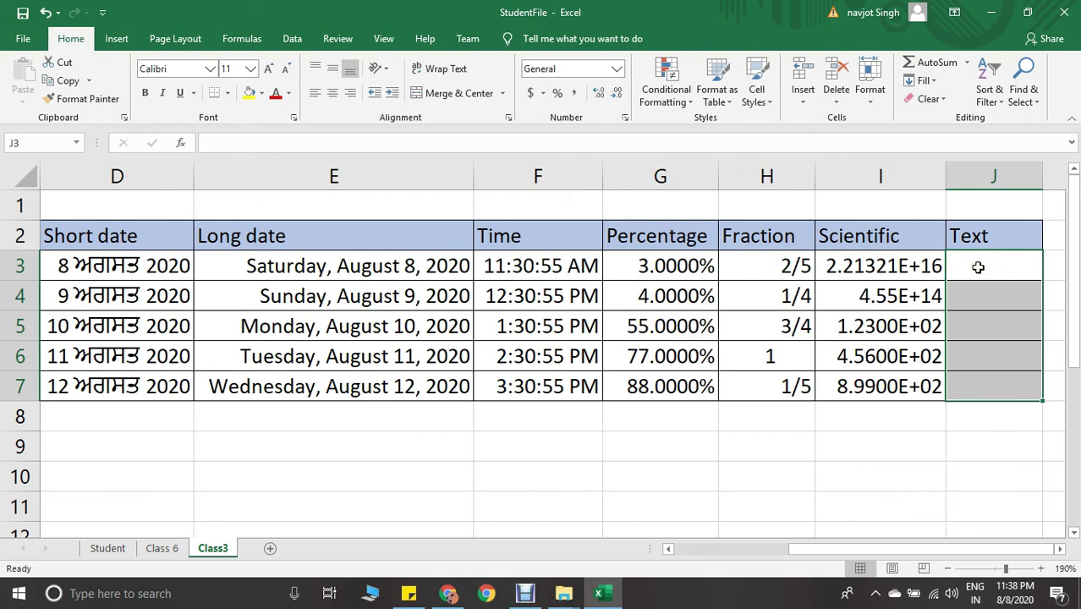
Apply the Text number format to J3:J7
left_click(551, 443)
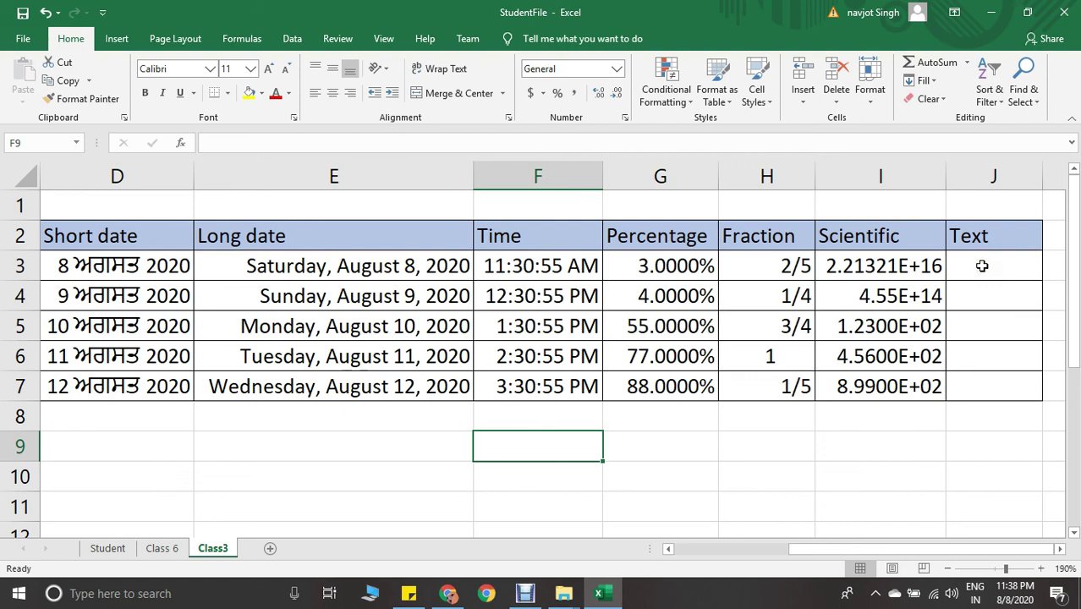
left_click_drag(982, 266, 989, 378)
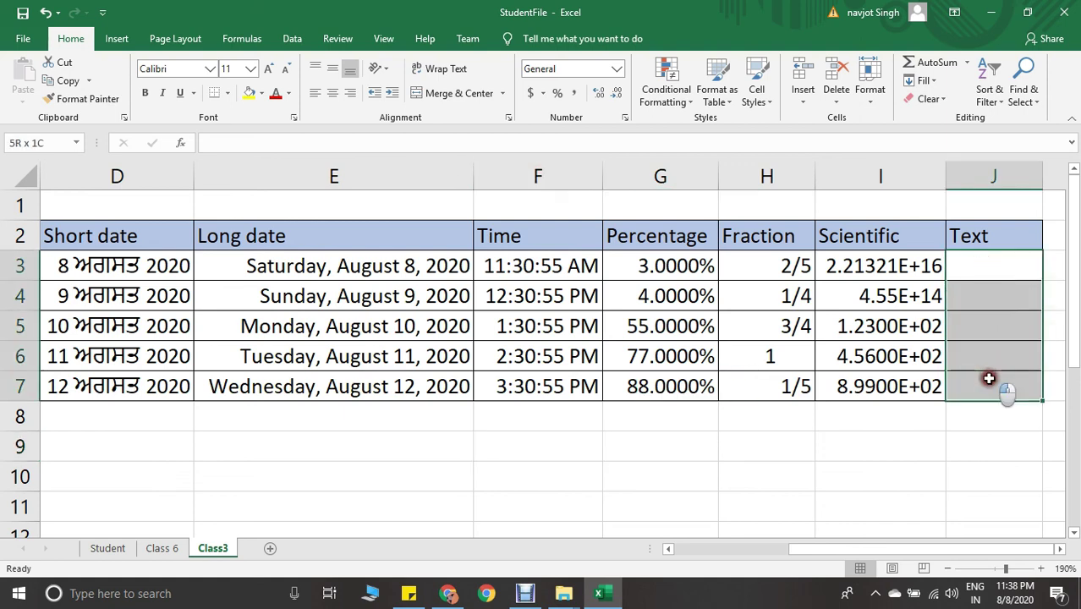
left_click(615, 69)
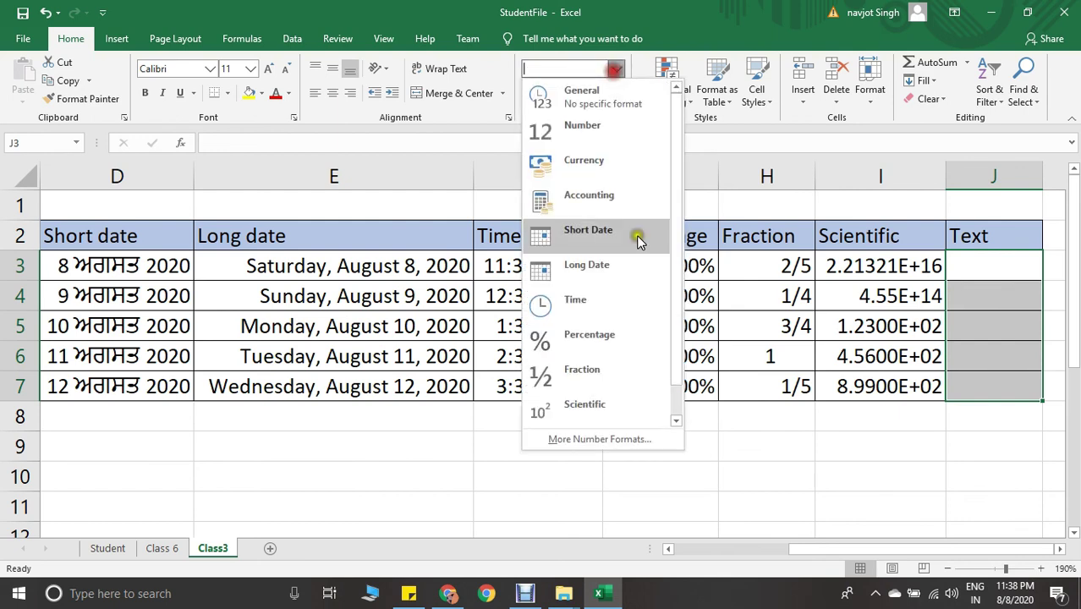
scroll(671, 408, "down", 1)
left_click(624, 404)
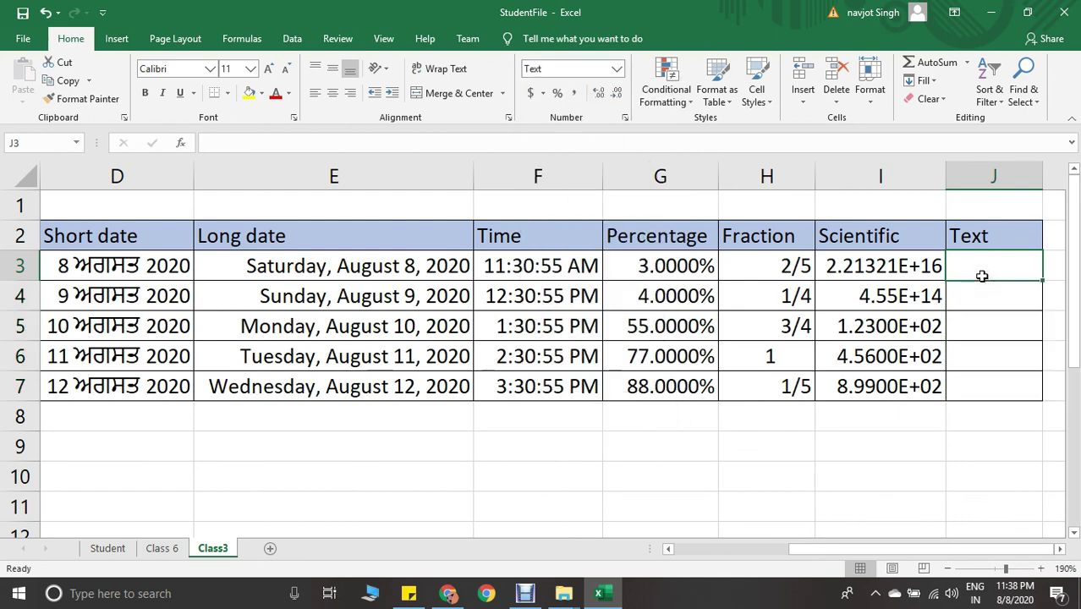
Enter 123, 456, 456, 789 and 526 in J3:J7 as text
type("123")
key("Return")
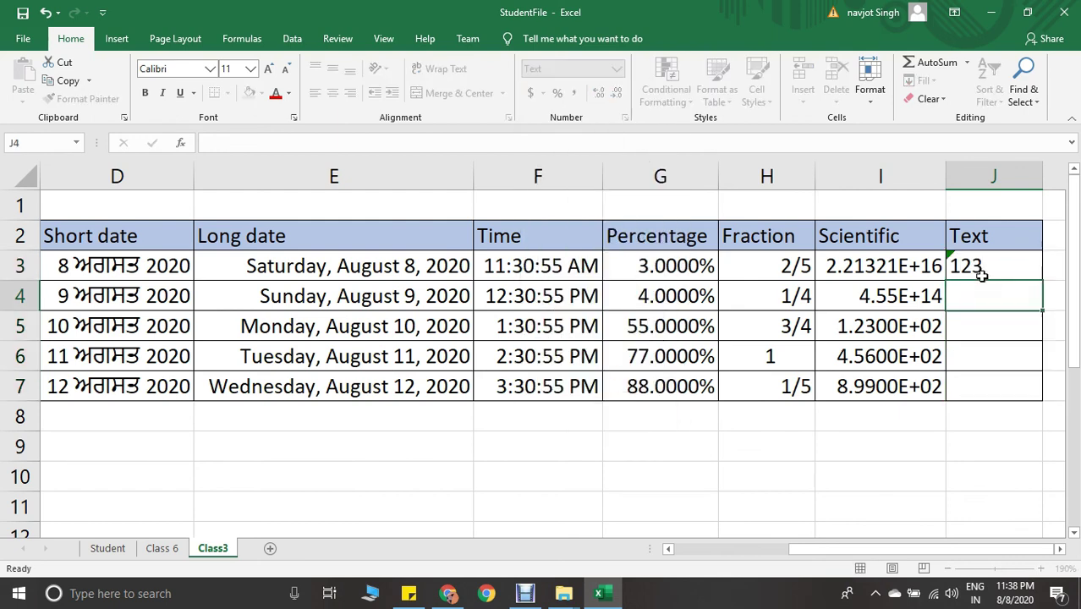
type("456")
key("Return")
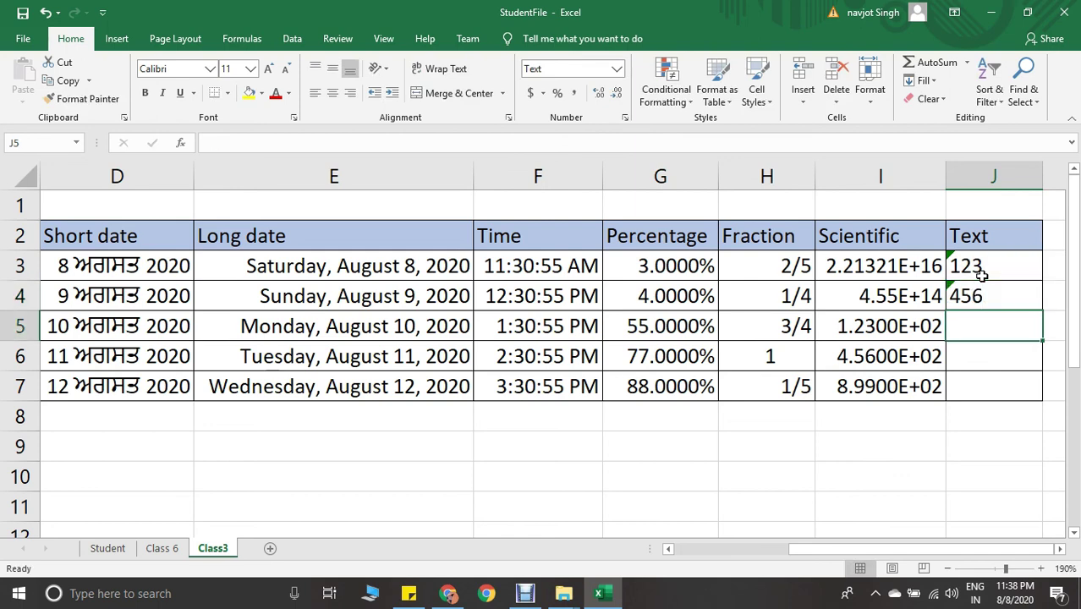
type("456")
key("Return")
type("789")
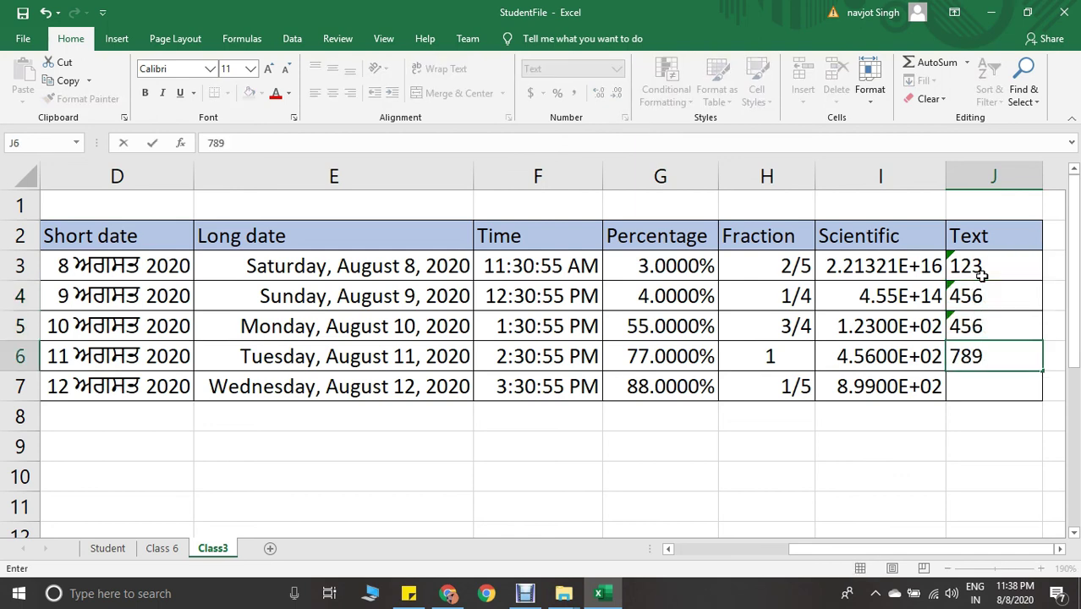
key("Return")
type("526+")
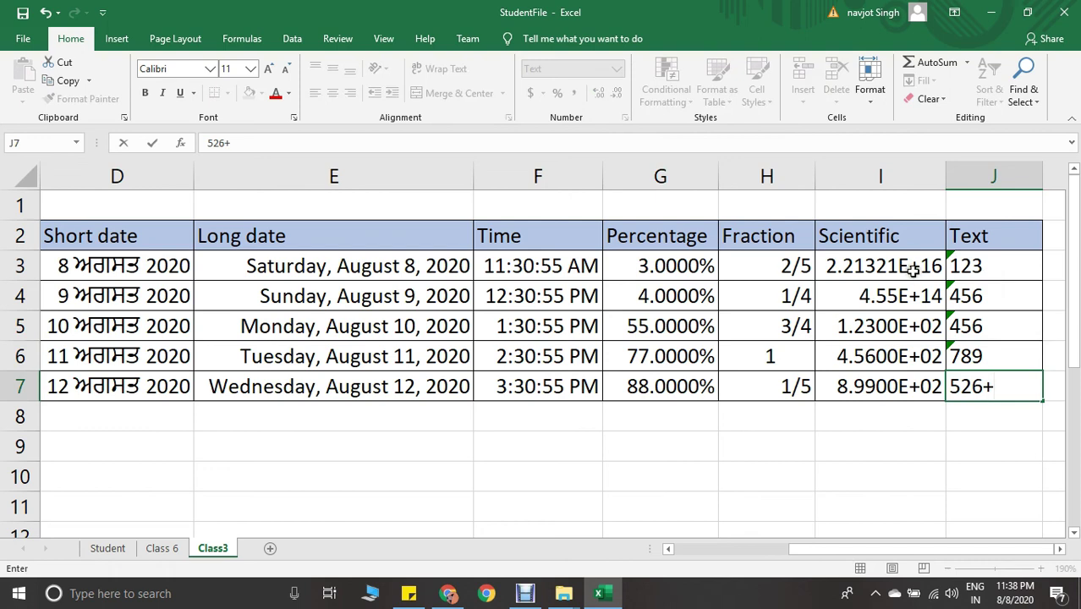
left_click(922, 325)
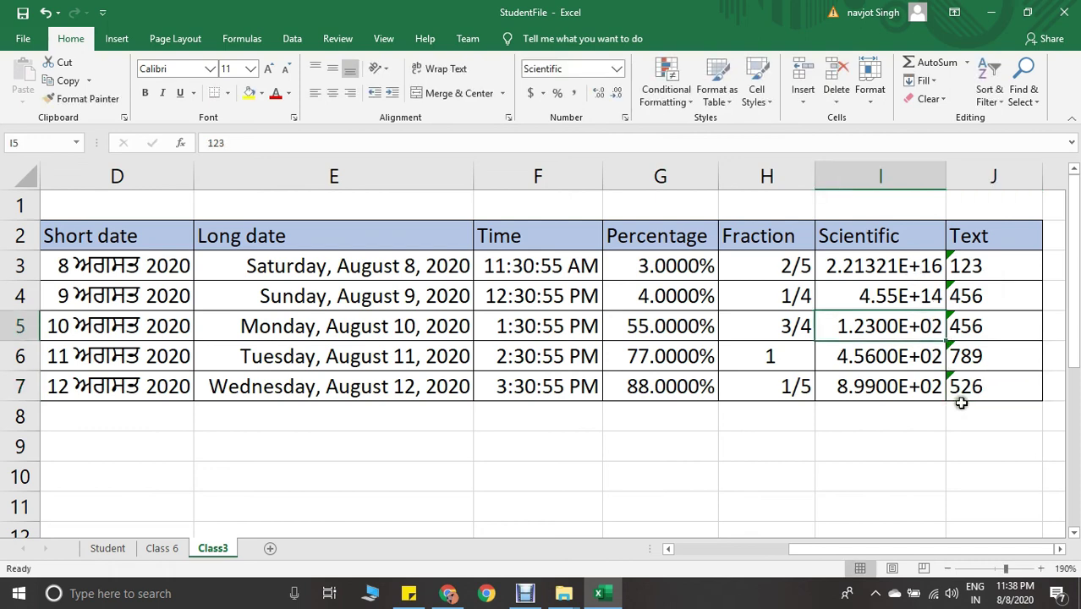
Check the number-stored-as-text error options on J3 and dismiss them unchanged
left_click(949, 262)
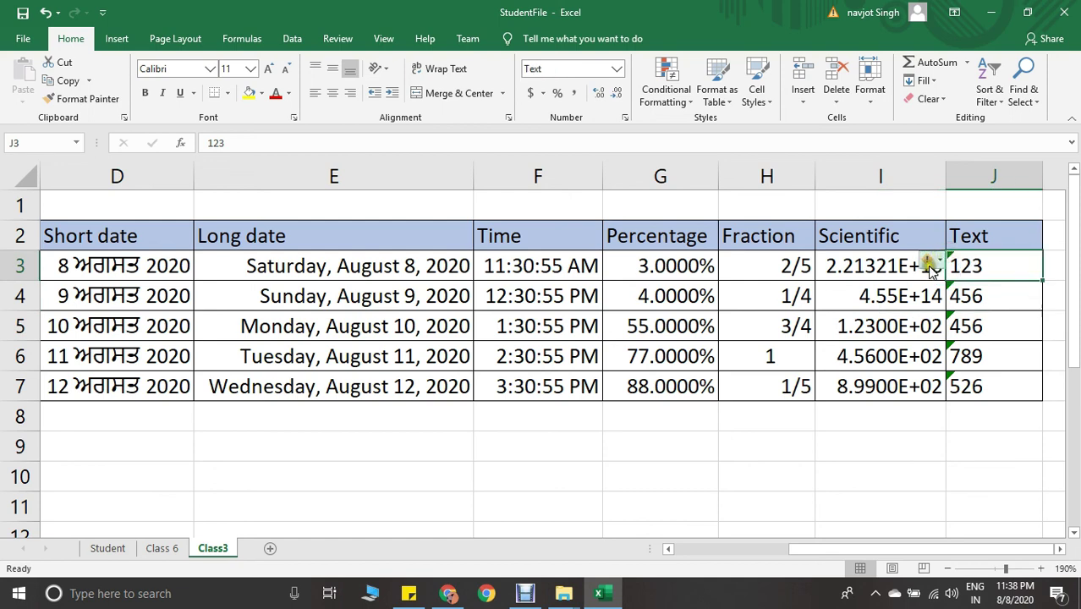
left_click(933, 265)
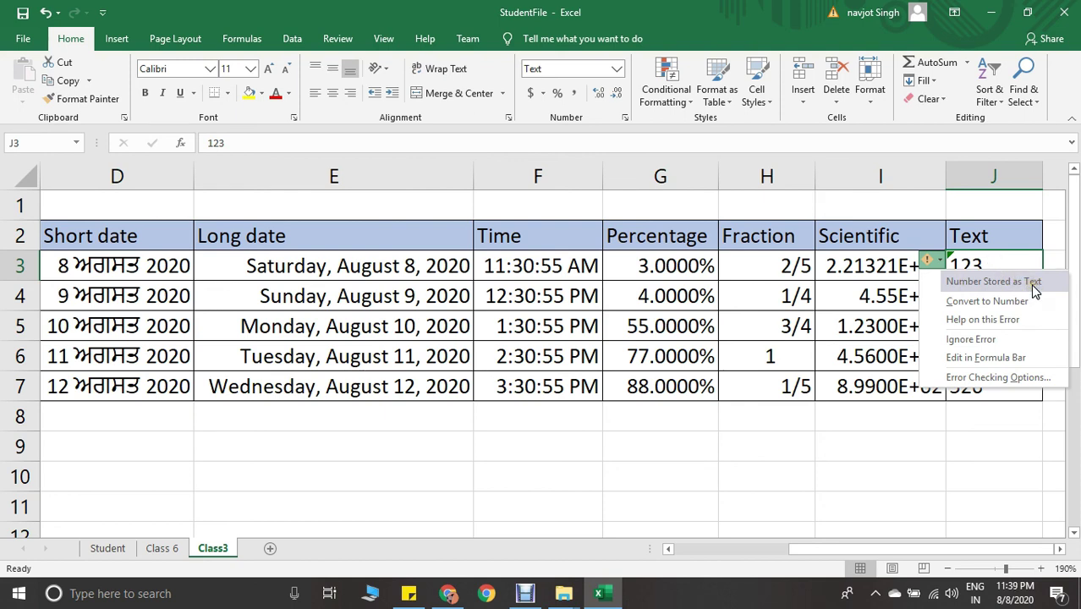
left_click(996, 265)
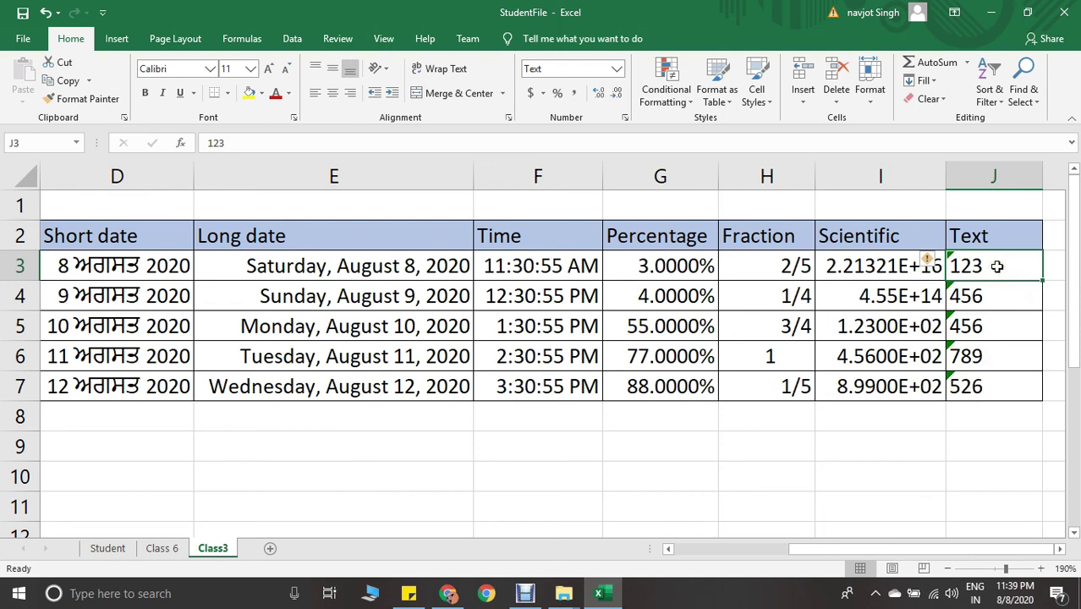
left_click(659, 446)
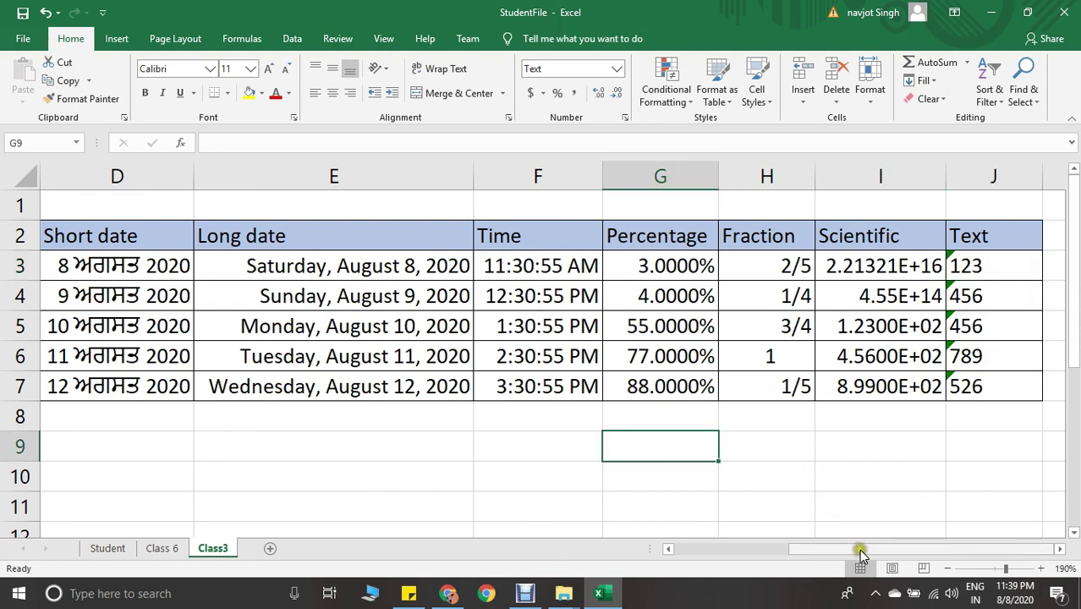
left_click_drag(860, 550, 693, 560)
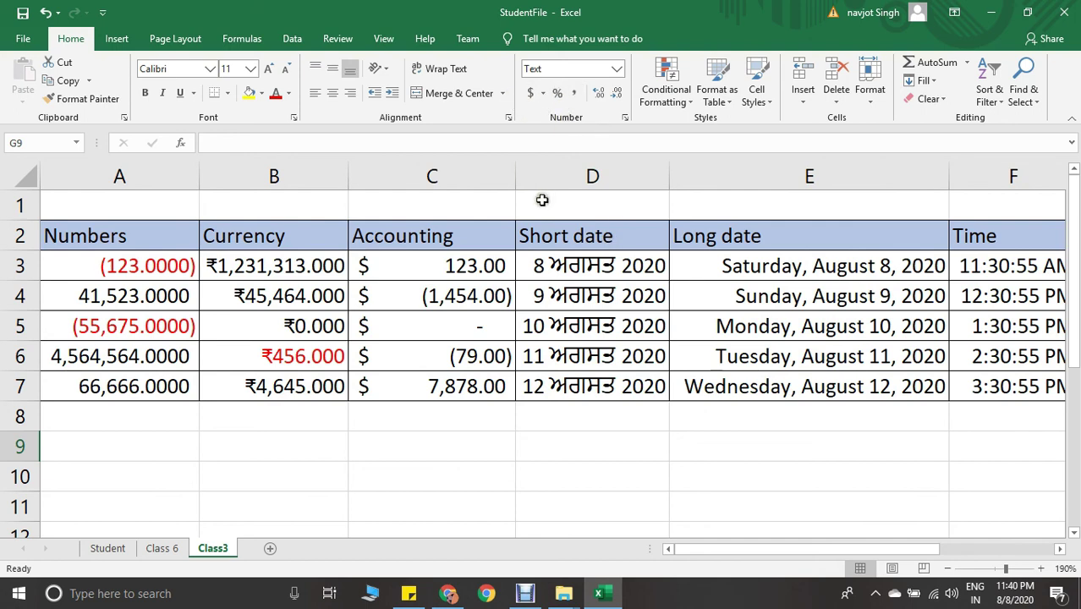
left_click(625, 119)
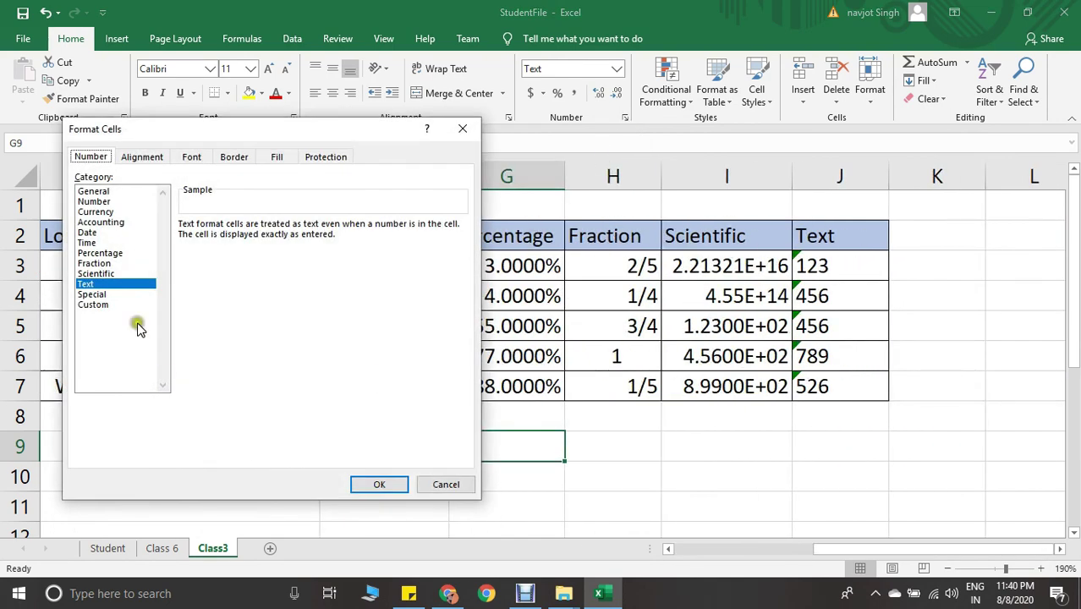
left_click(119, 222)
left_click(118, 191)
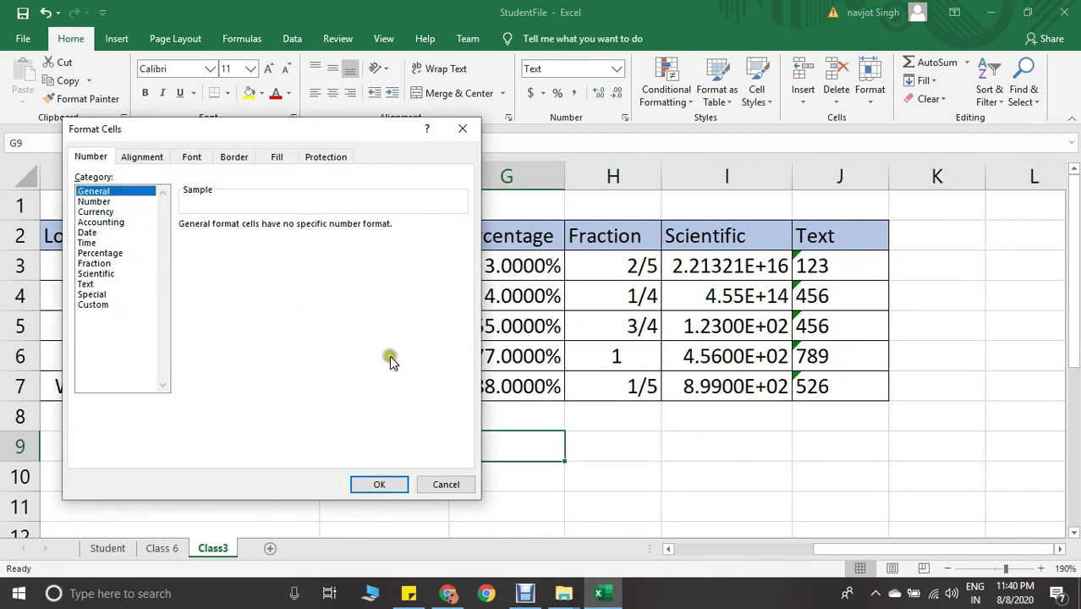
left_click(446, 486)
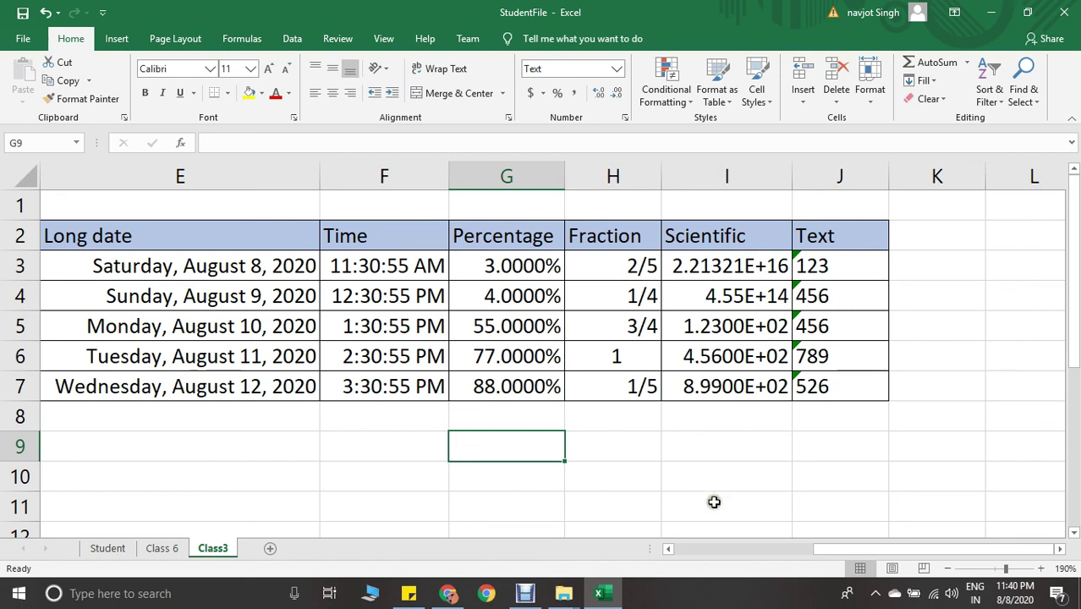
left_click_drag(818, 549, 694, 553)
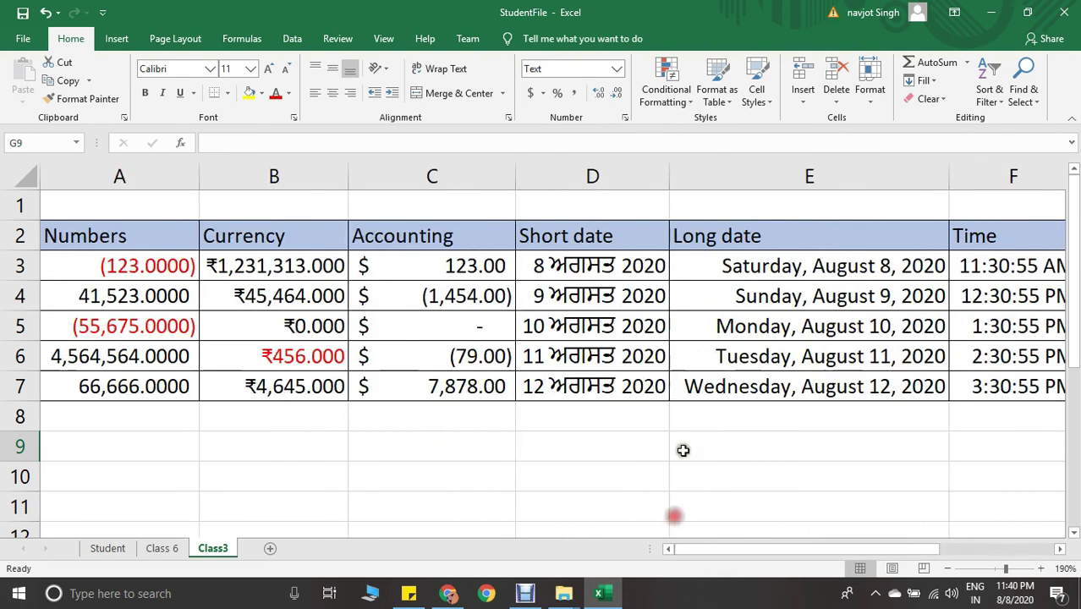